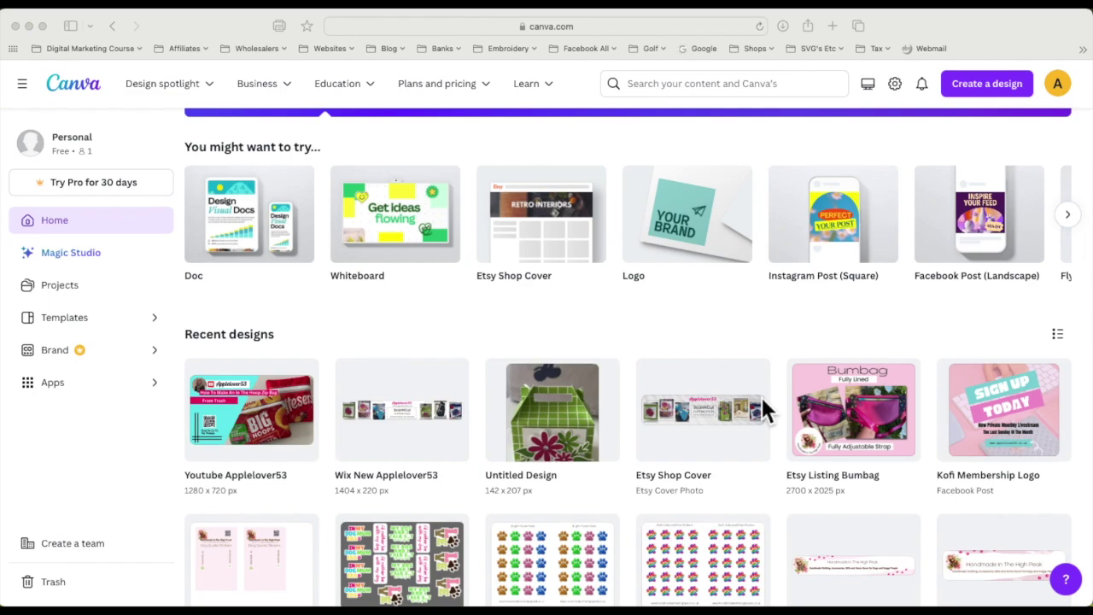
# Step: Create a new custom-size design measuring 11.75 × 8.25 in
pyautogui.click(99, 89)
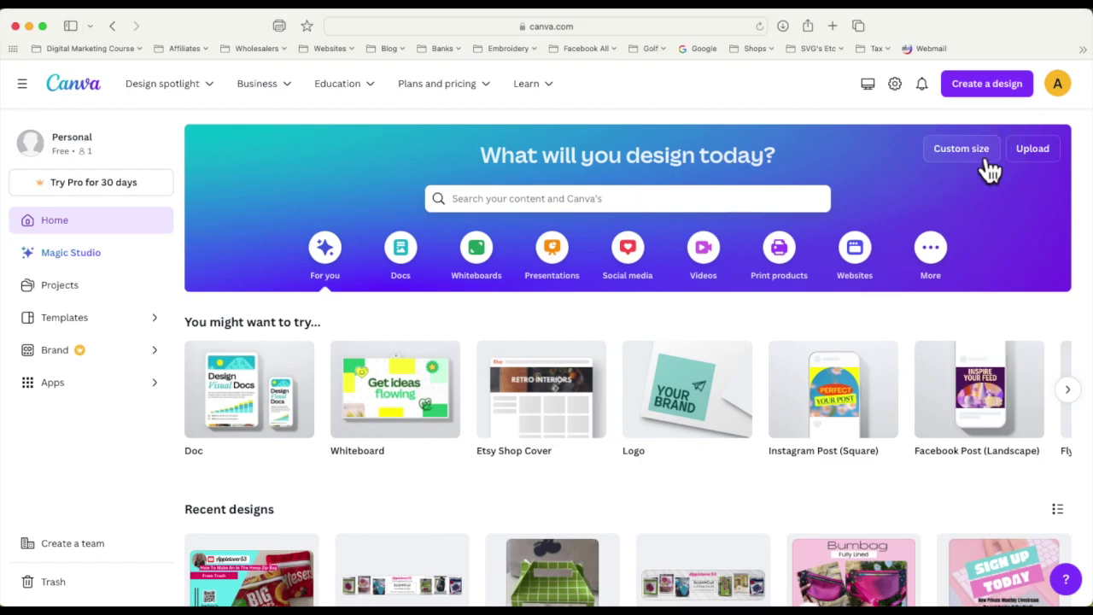
pyautogui.click(979, 171)
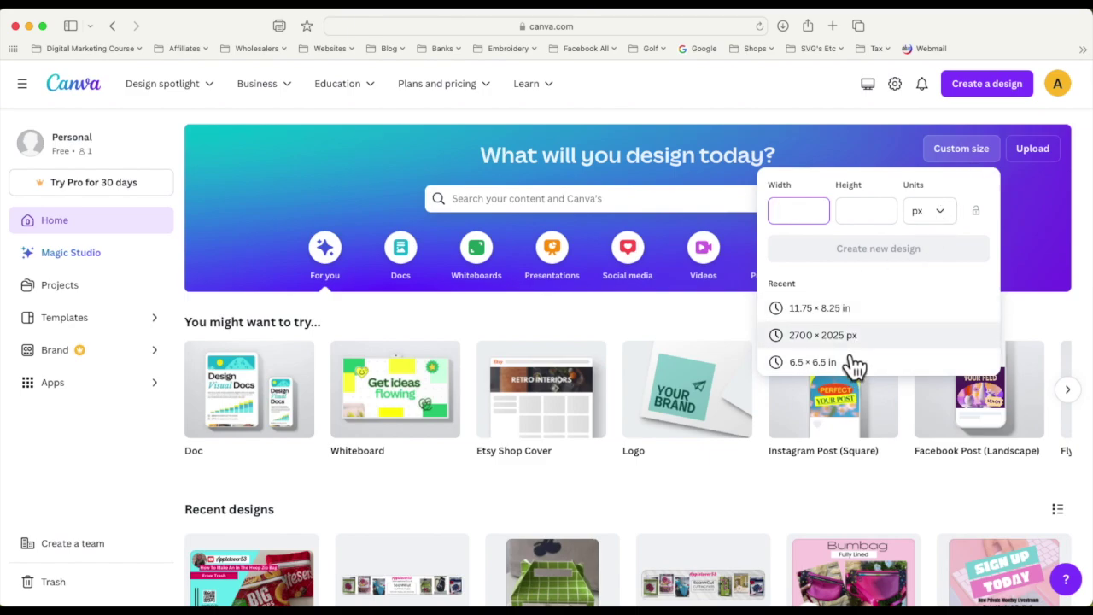
pyautogui.click(860, 147)
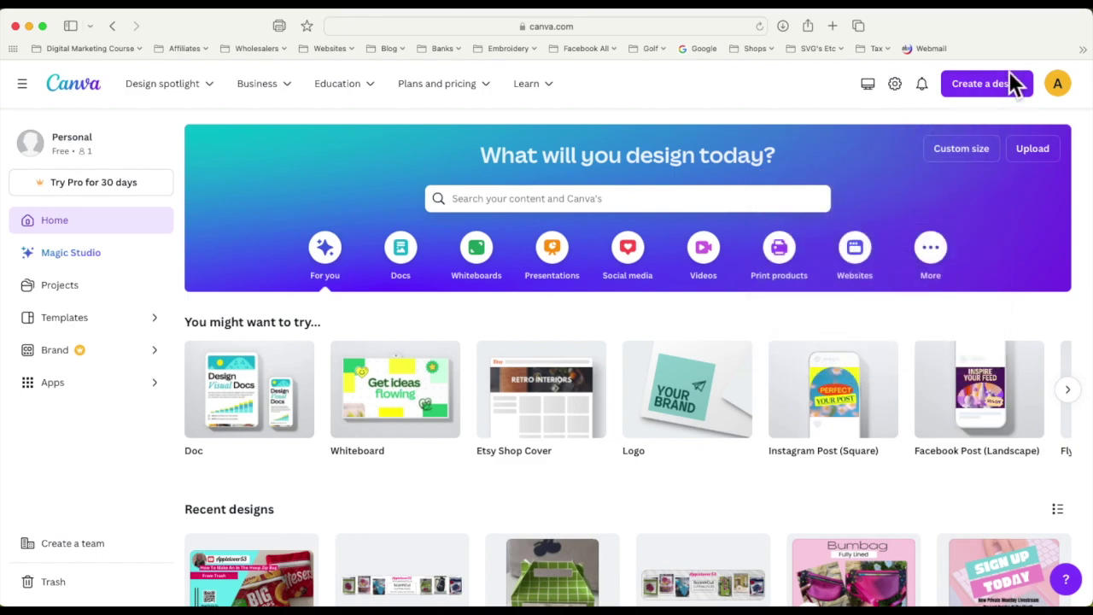
pyautogui.click(993, 92)
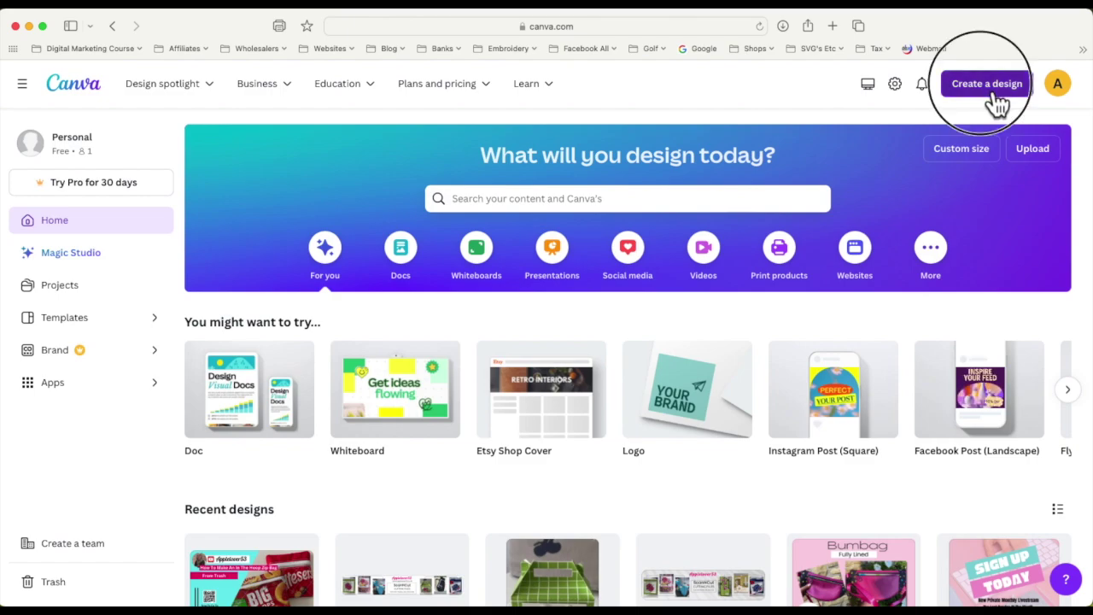
pyautogui.click(823, 501)
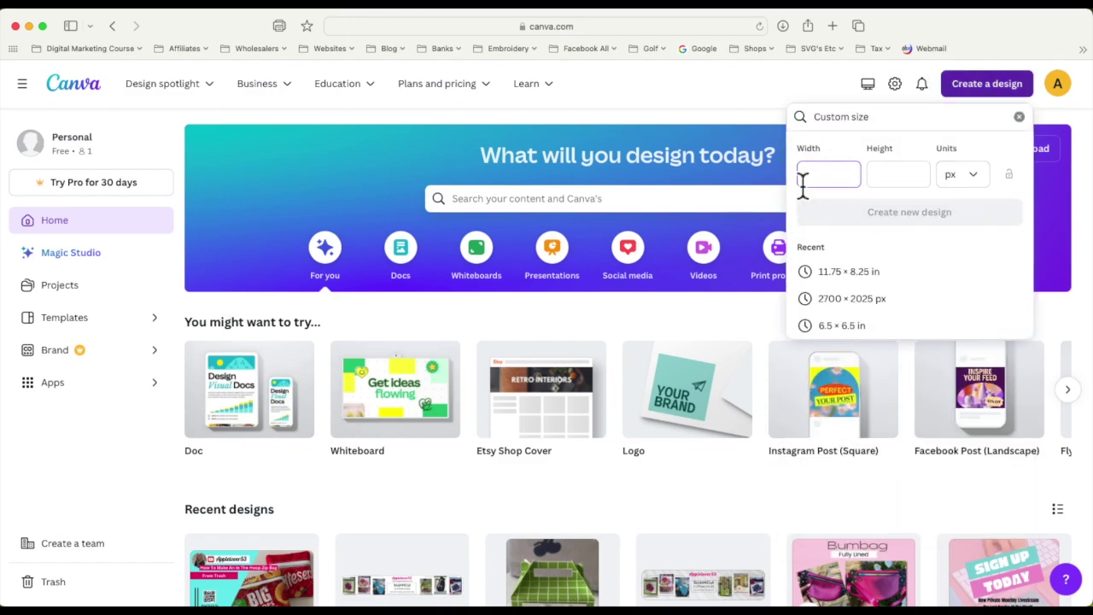
pyautogui.click(993, 189)
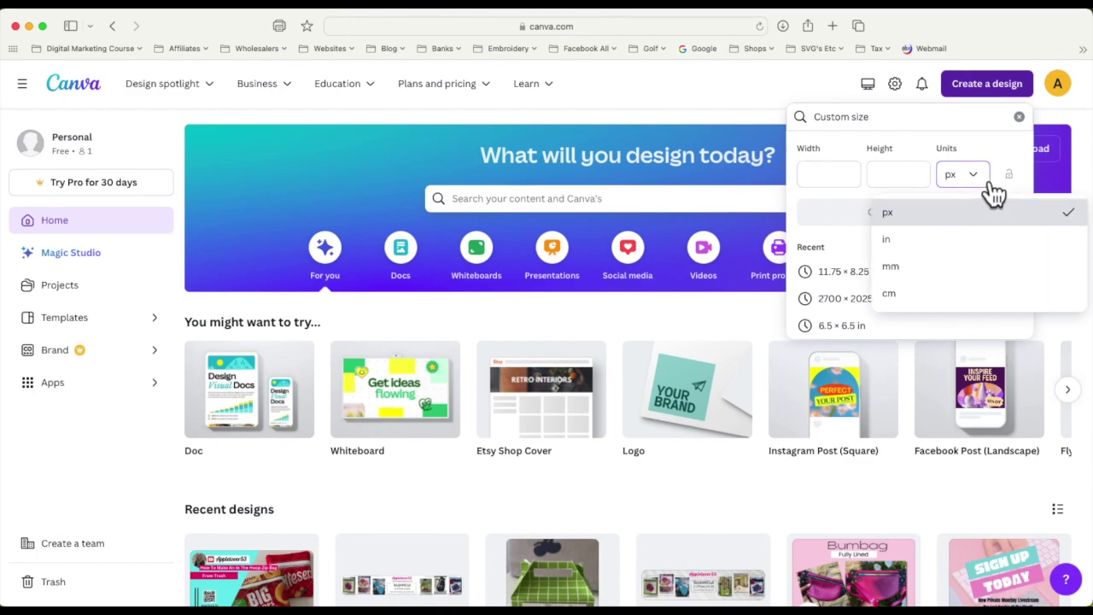
pyautogui.click(931, 237)
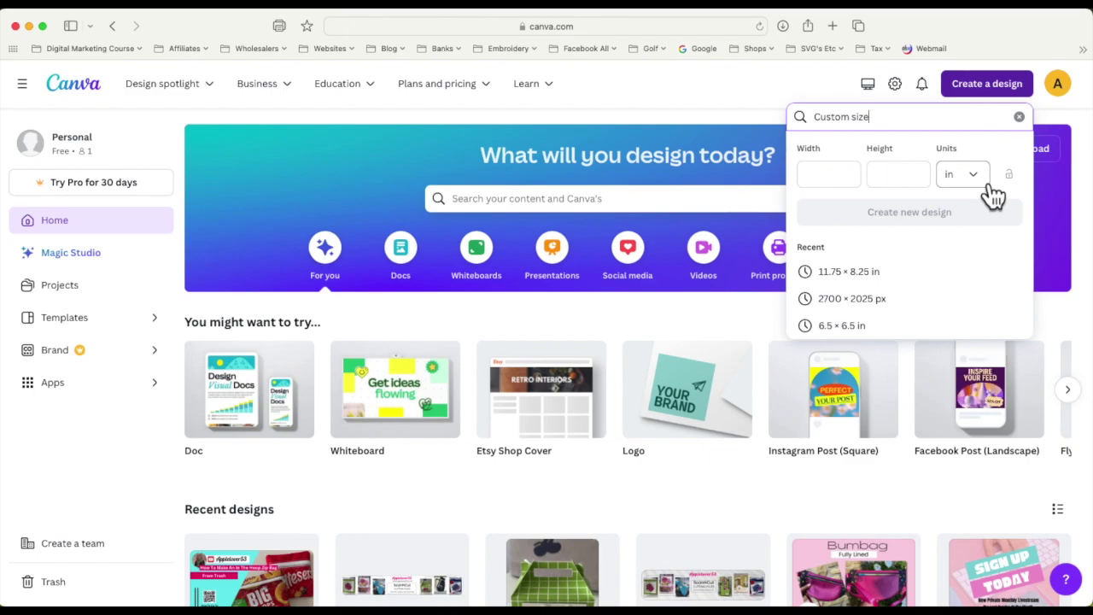
pyautogui.click(847, 274)
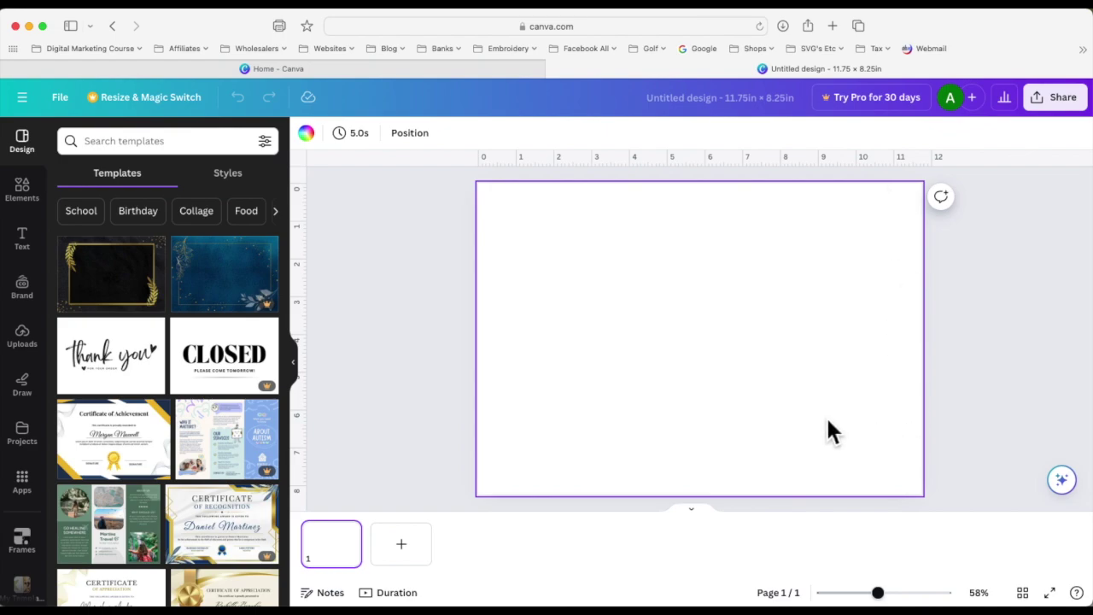
# Step: Fill the page background with the custom solid pink #ED98BC
pyautogui.click(306, 133)
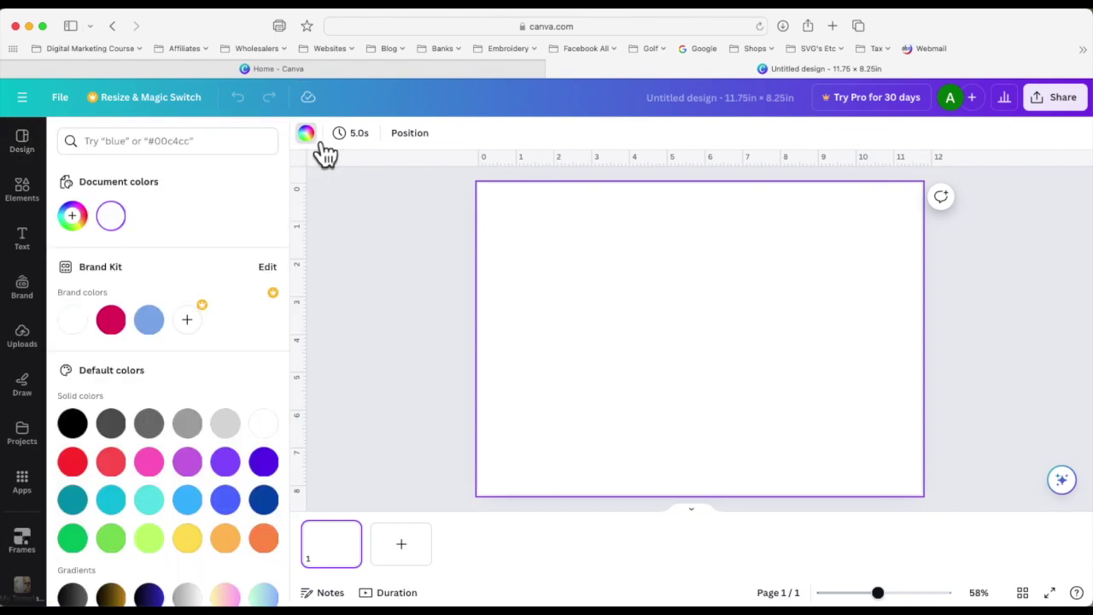
pyautogui.click(123, 338)
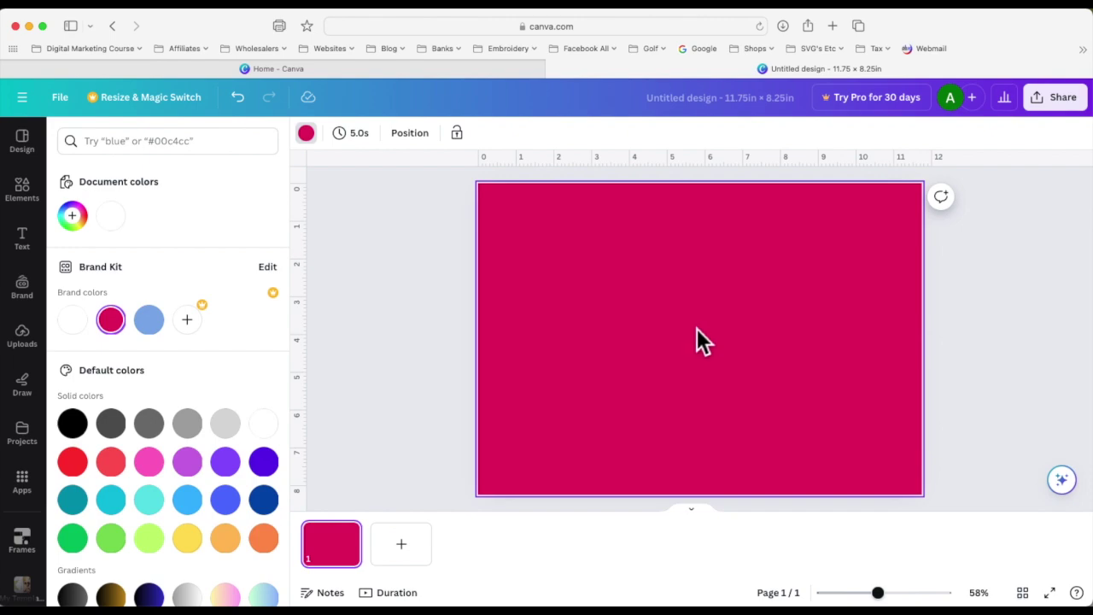
pyautogui.click(74, 217)
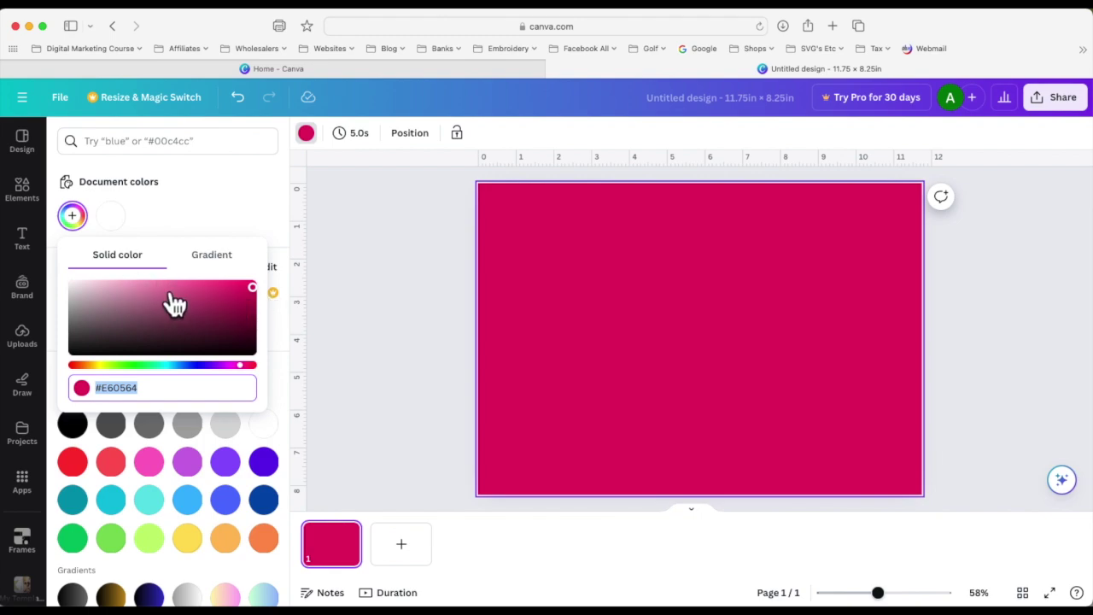
pyautogui.moveTo(252, 288); pyautogui.dragTo(136, 285)
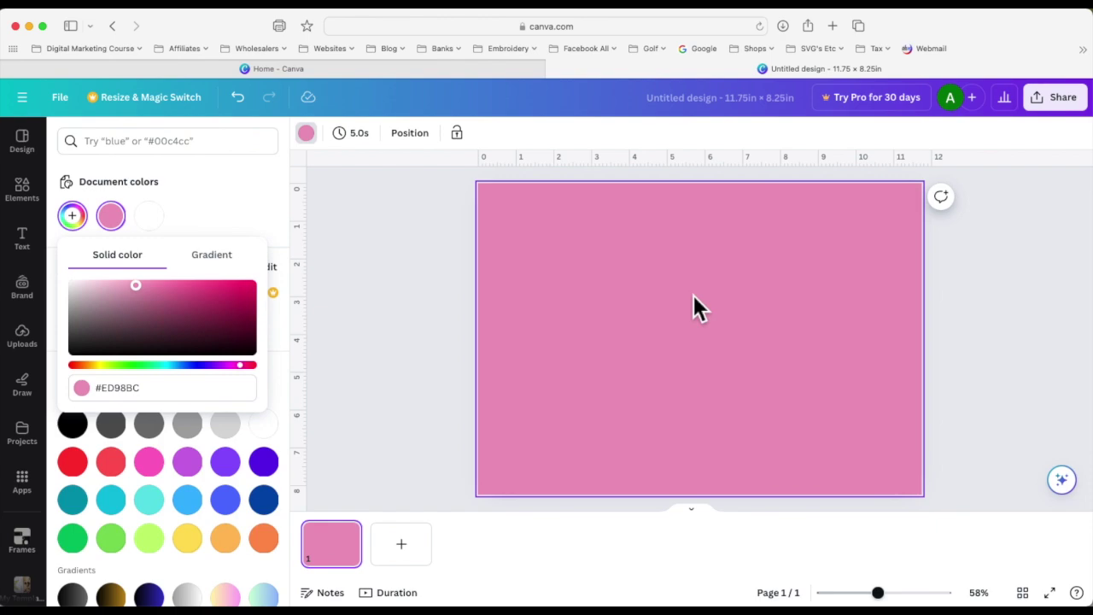
pyautogui.click(661, 314)
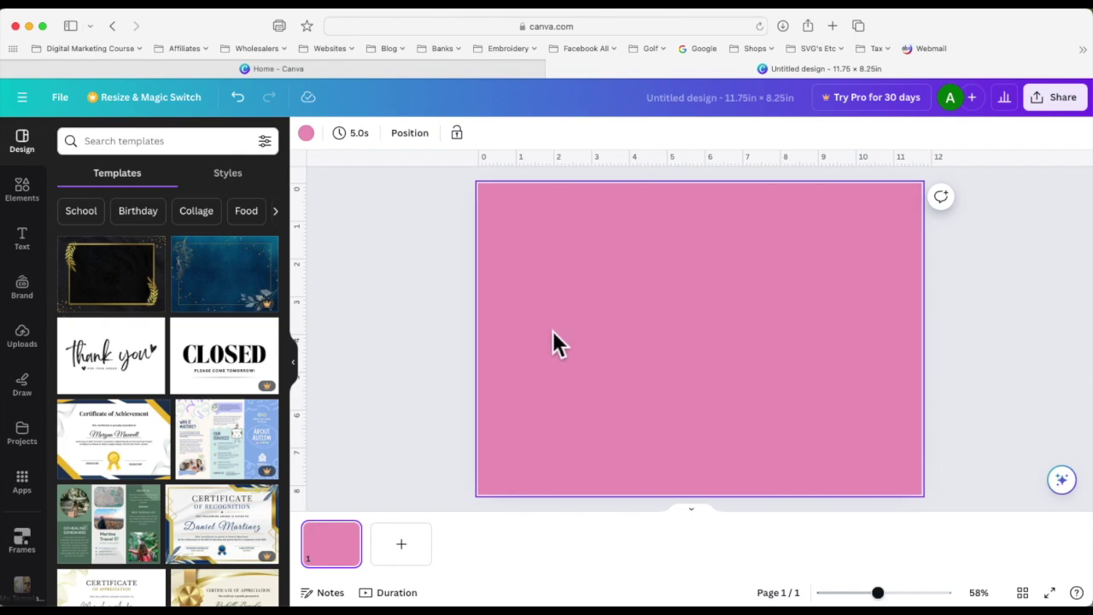
# Step: Add a heading reading "IN MY", "DOG MUM" and "ERA" on three separate lines
pyautogui.click(31, 253)
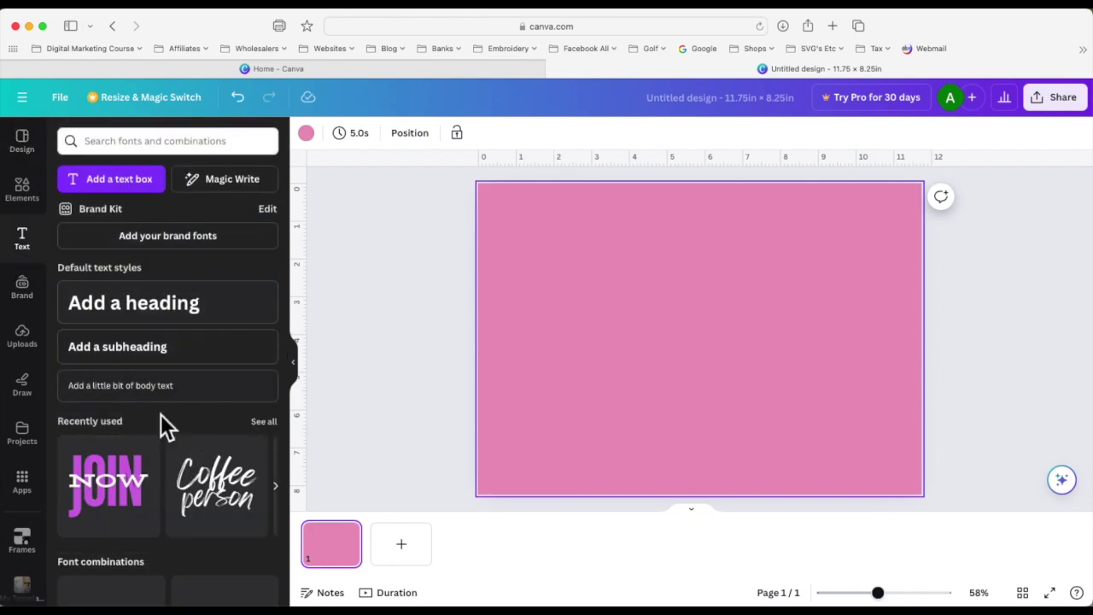
pyautogui.click(196, 319)
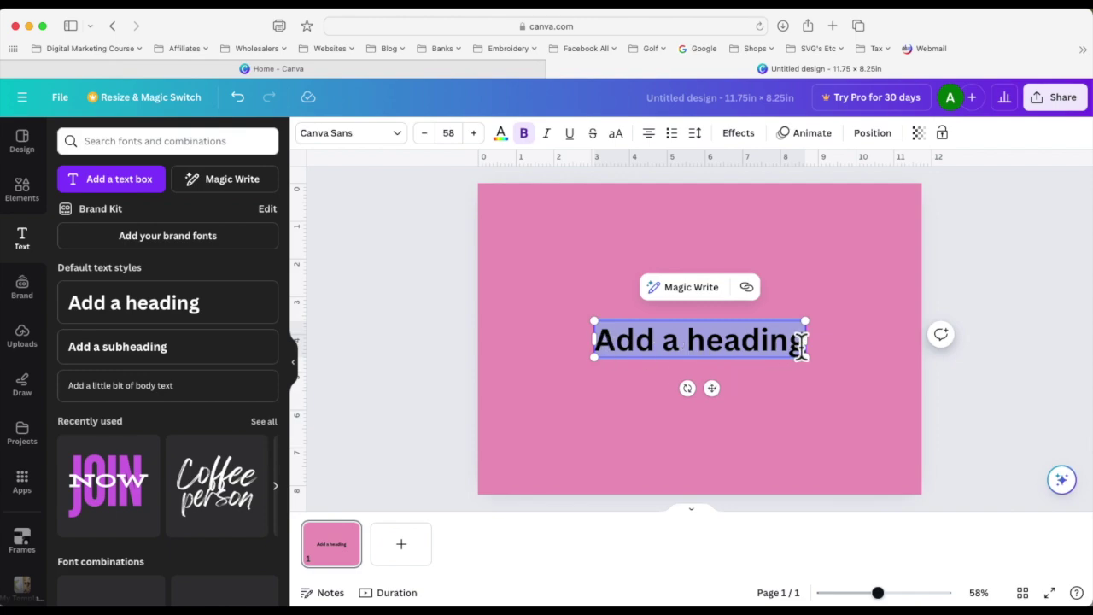
pyautogui.write('IN MY')
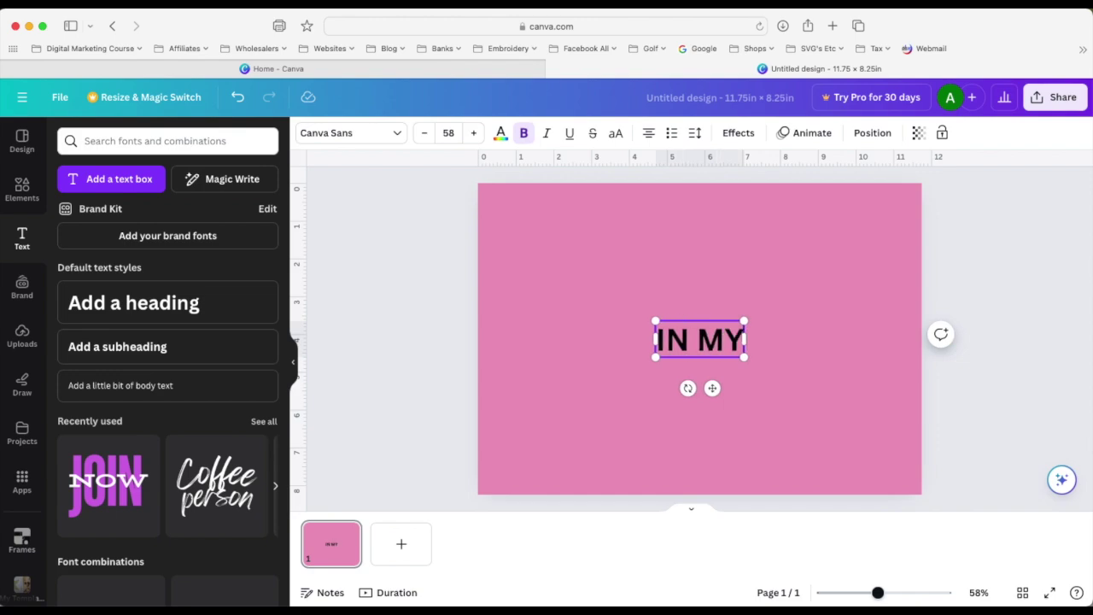
pyautogui.press('Return')
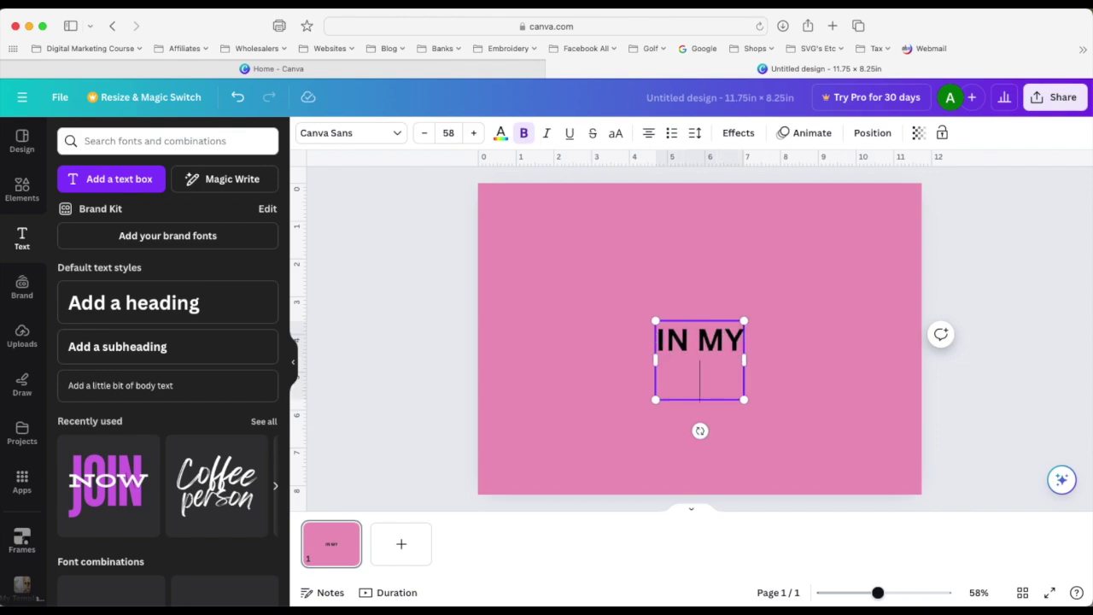
pyautogui.write('DOG MUM')
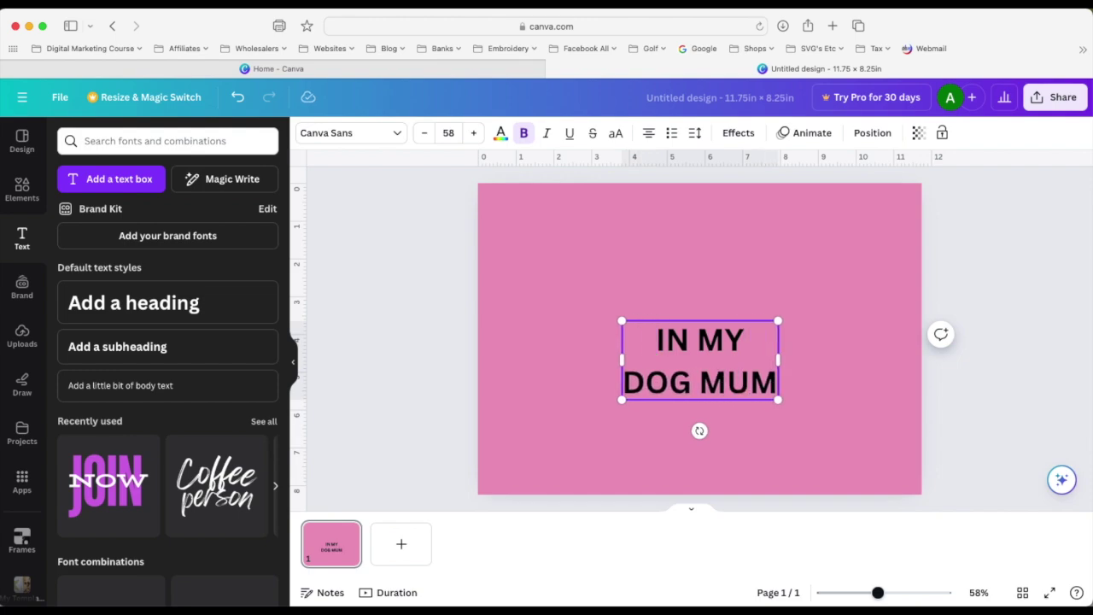
pyautogui.press('Return')
pyautogui.write('ERA')
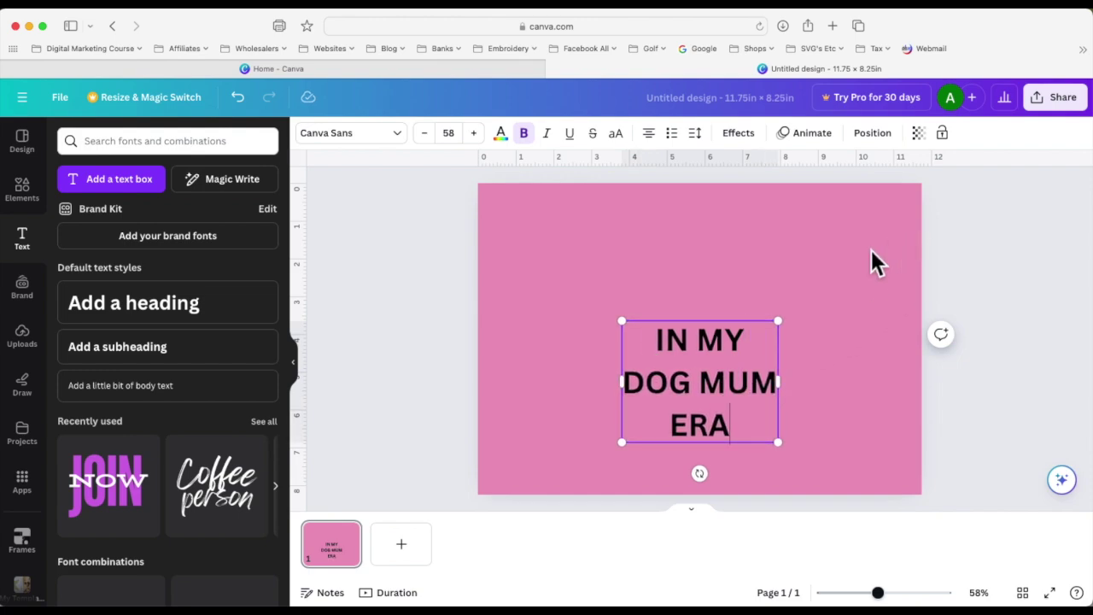
pyautogui.click(819, 275)
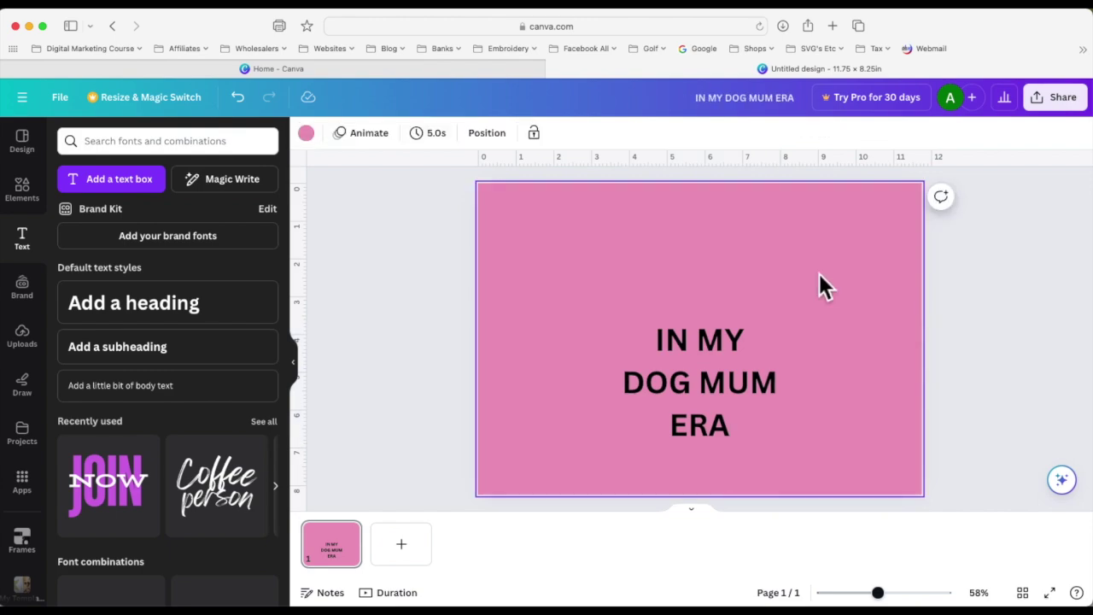
# Step: Move the heading to the page's upper-left area and scale it down to about font size 35.5
pyautogui.click(740, 344)
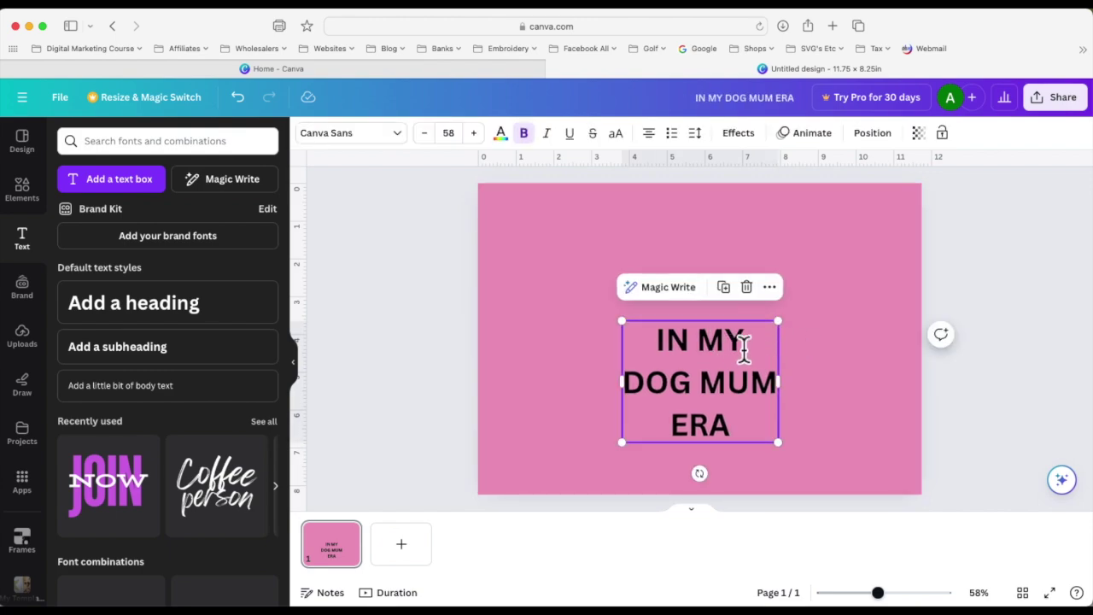
pyautogui.click(784, 330)
pyautogui.moveTo(732, 344); pyautogui.dragTo(629, 248)
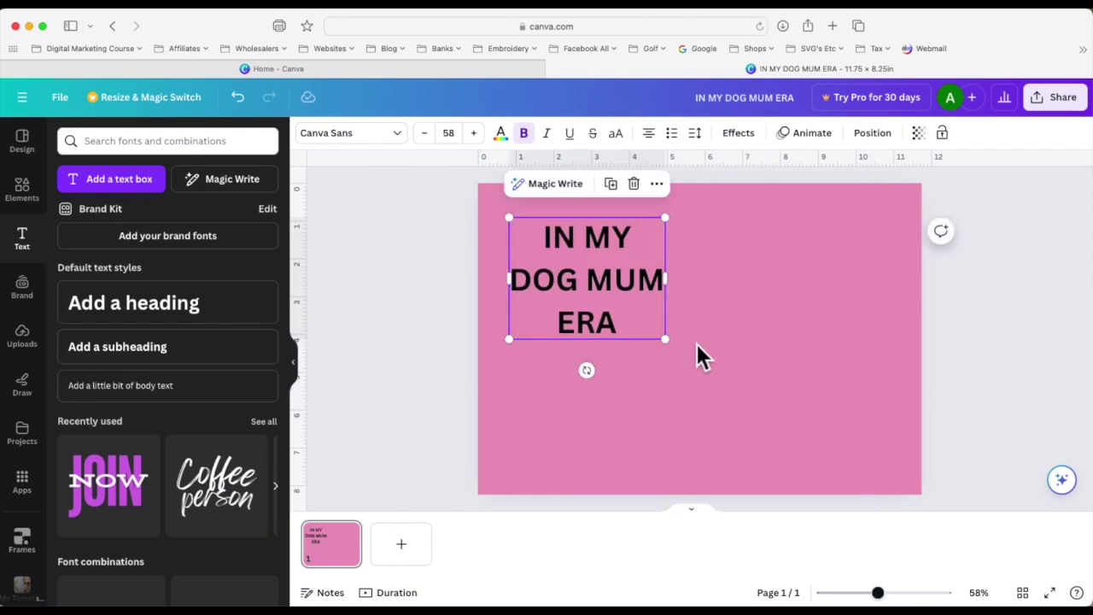
pyautogui.moveTo(665, 339); pyautogui.dragTo(665, 340)
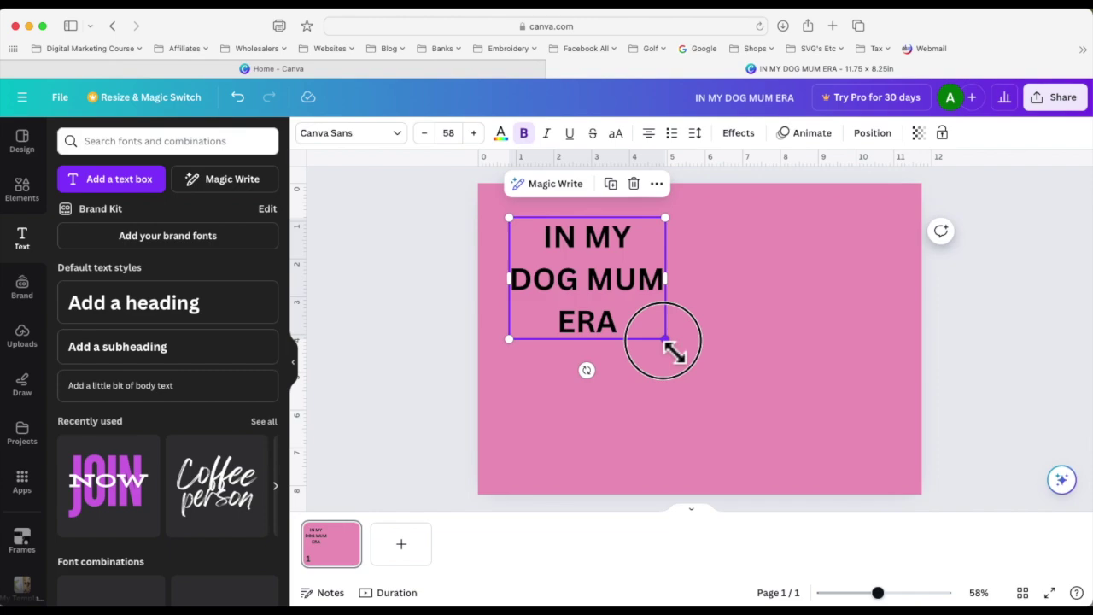
pyautogui.moveTo(665, 340); pyautogui.dragTo(603, 291)
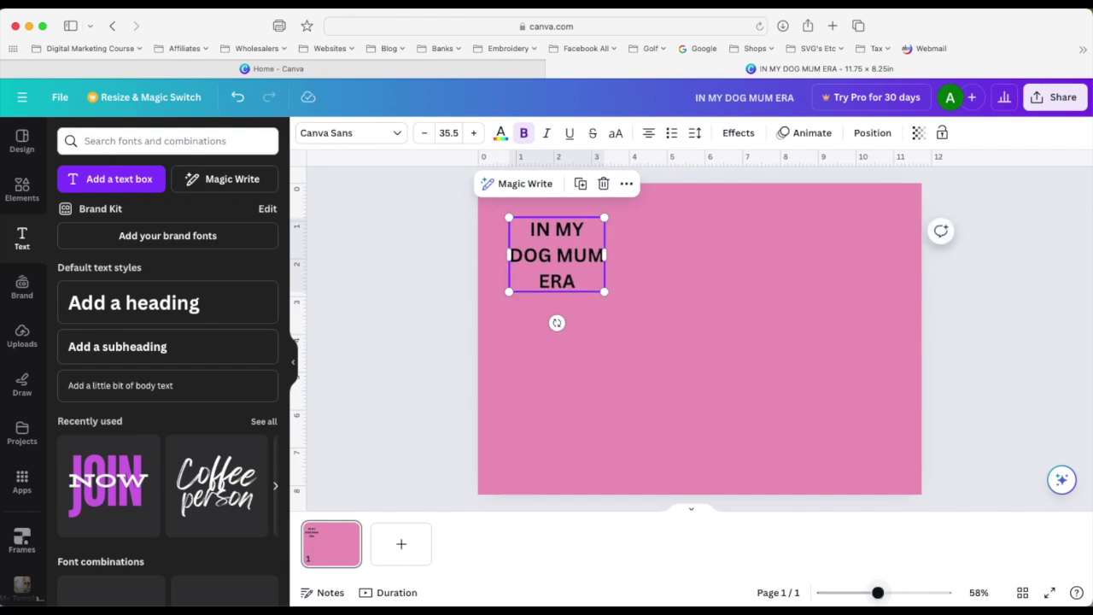
# Step: Change the font of the entire three-line heading to Alfa Slab One
pyautogui.moveTo(878, 592); pyautogui.dragTo(894, 592)
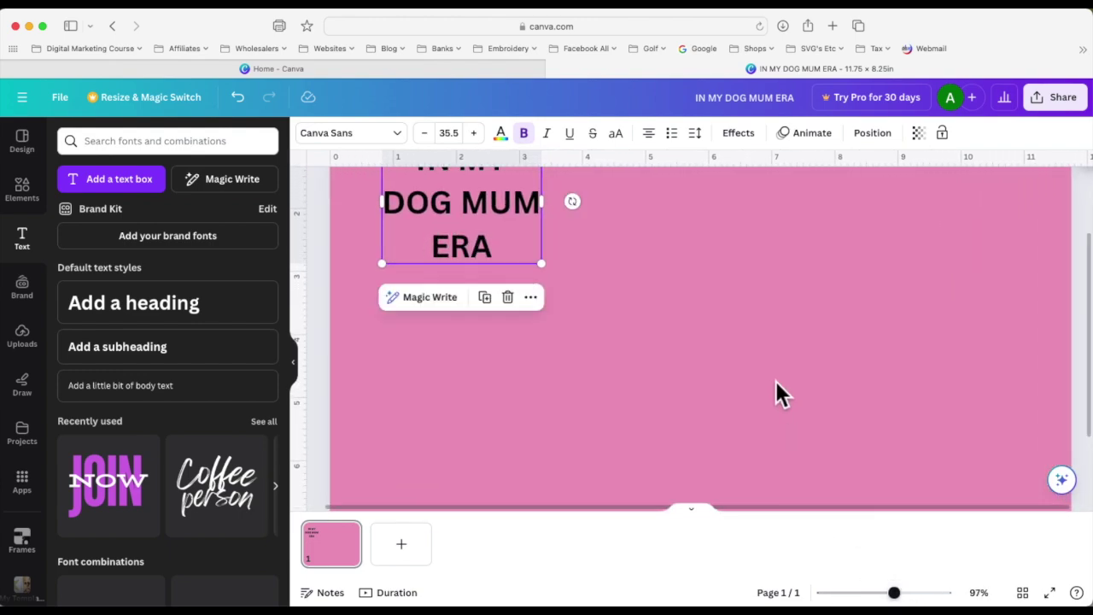
pyautogui.scroll(2, 775, 381)
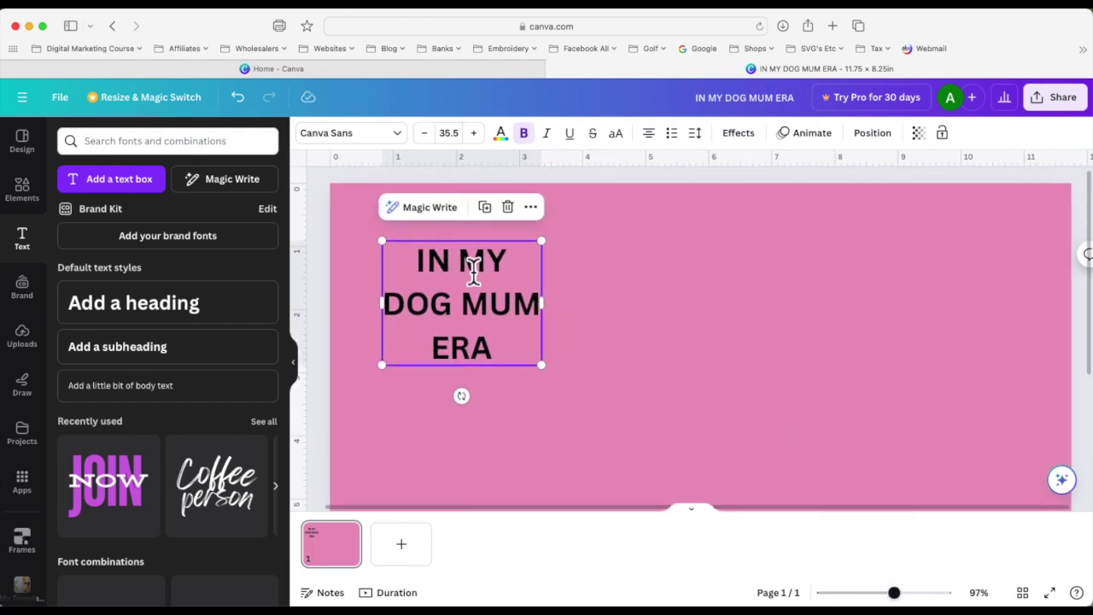
pyautogui.doubleClick(423, 263)
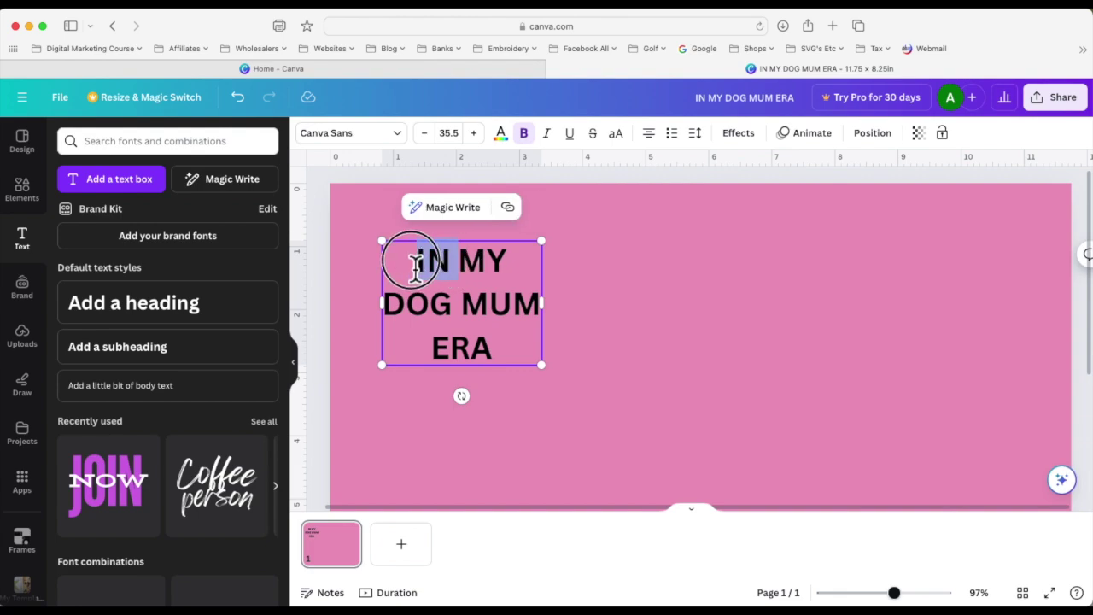
pyautogui.moveTo(418, 266); pyautogui.dragTo(530, 349)
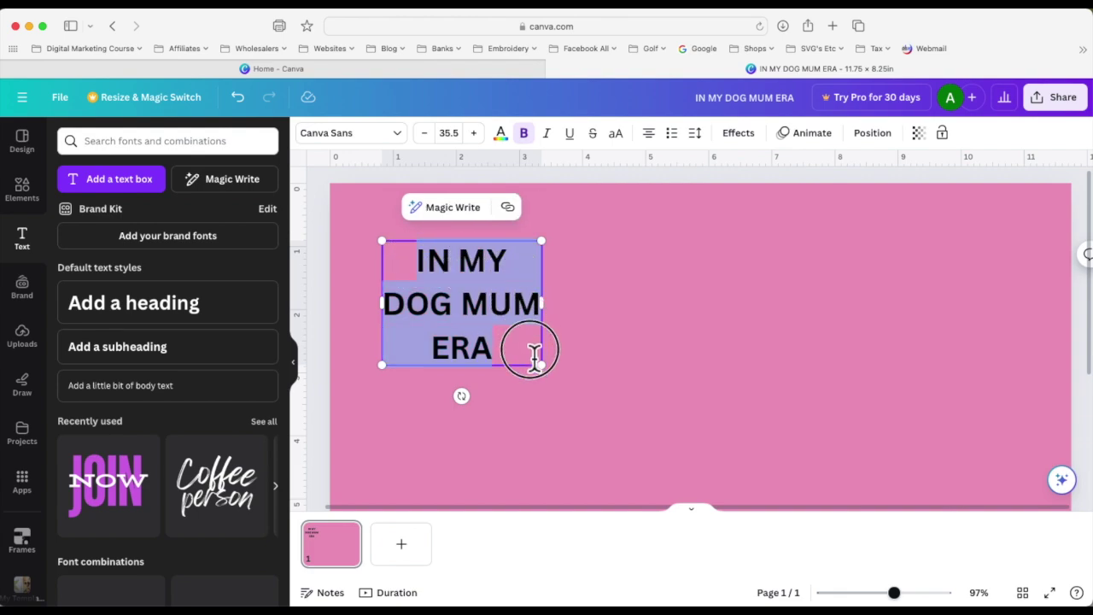
pyautogui.click(407, 150)
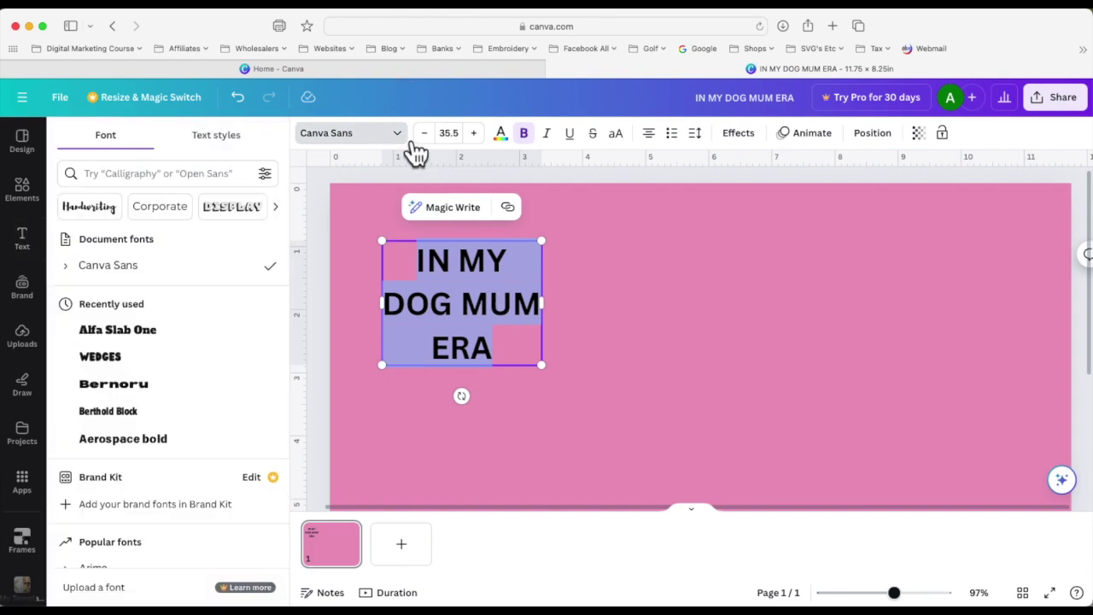
pyautogui.click(128, 330)
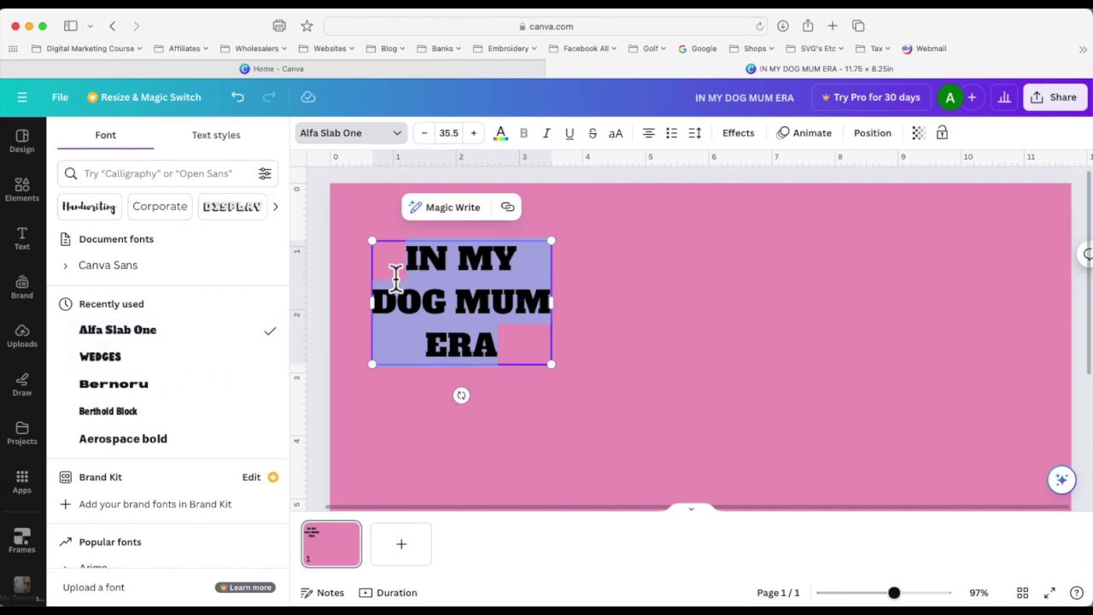
# Step: Colour the word "IN" in the heading dark red, using the custom colour #9D0C0C
pyautogui.moveTo(455, 267); pyautogui.dragTo(414, 264)
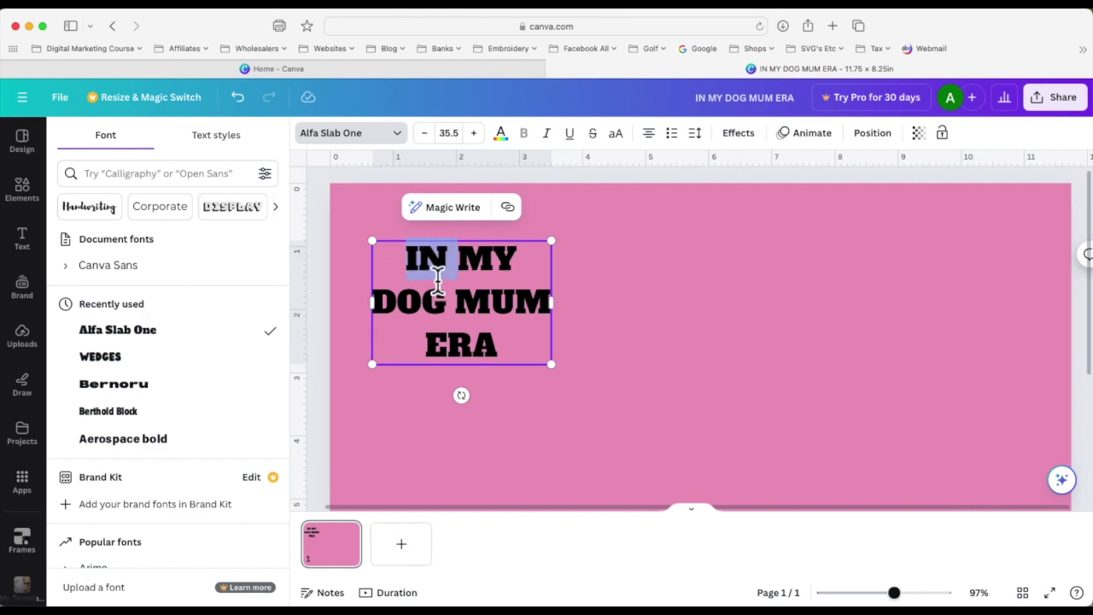
pyautogui.click(501, 135)
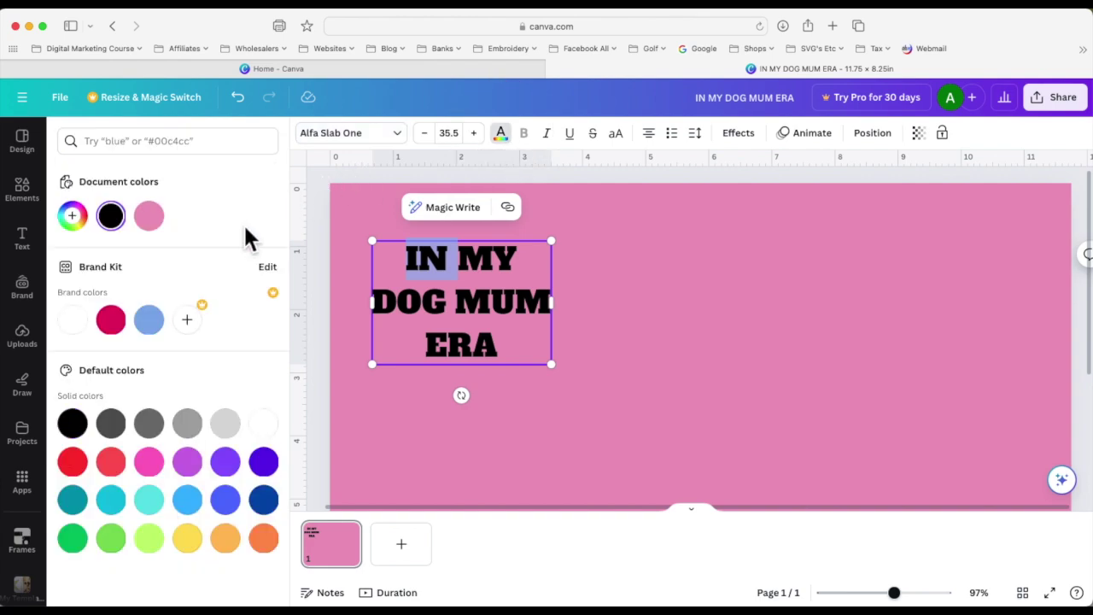
pyautogui.click(84, 472)
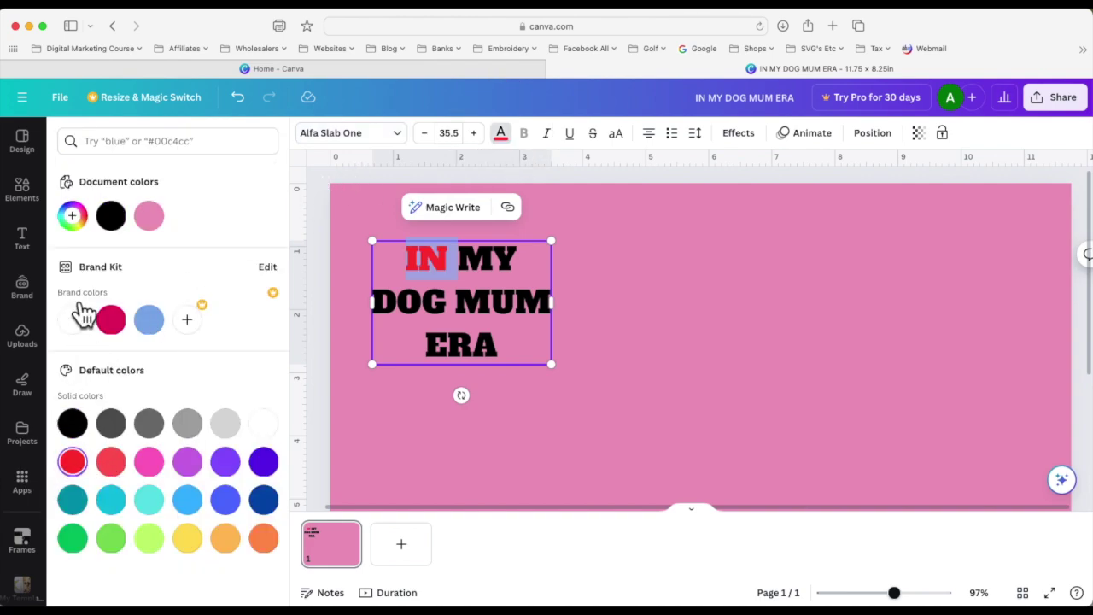
pyautogui.click(87, 228)
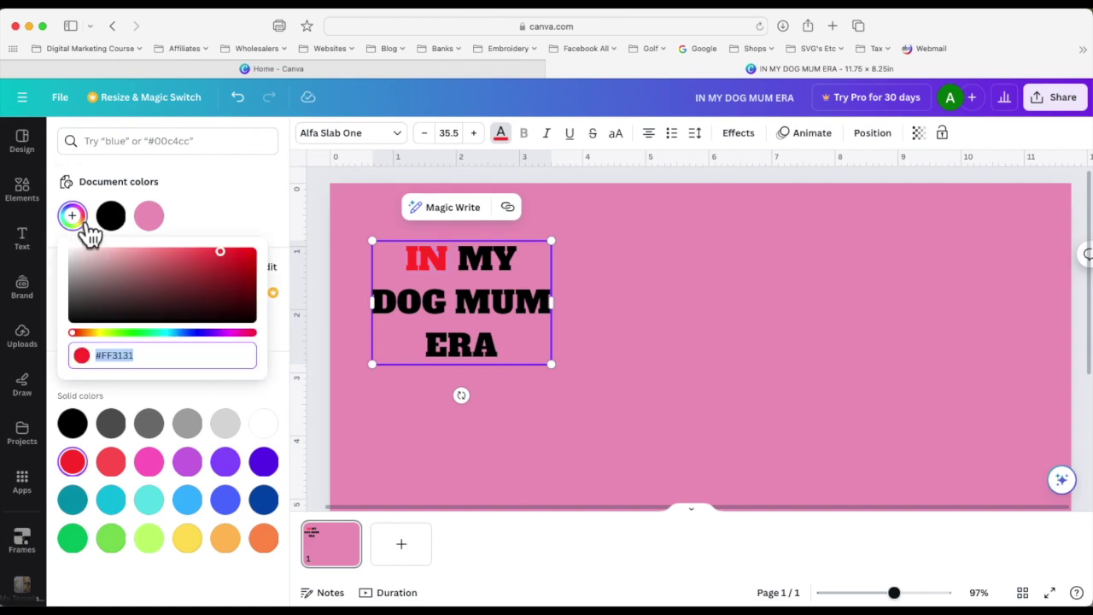
pyautogui.click(234, 260)
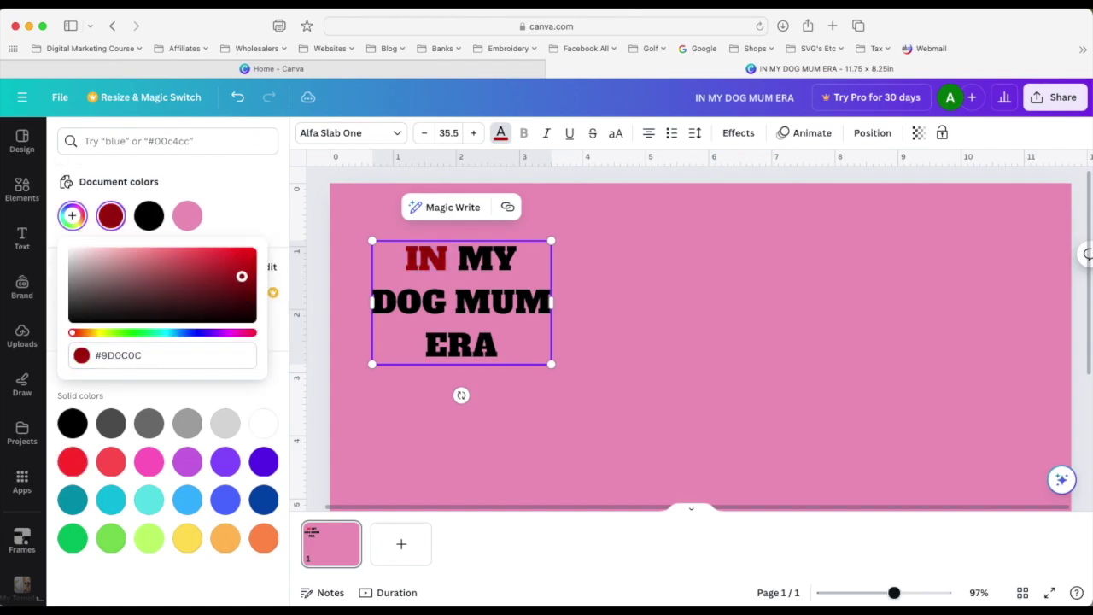
# Step: Set the heading's word "IN" to dark red #B20E0E and the word "MY" to orange #E86506
pyautogui.moveTo(240, 275); pyautogui.dragTo(238, 267)
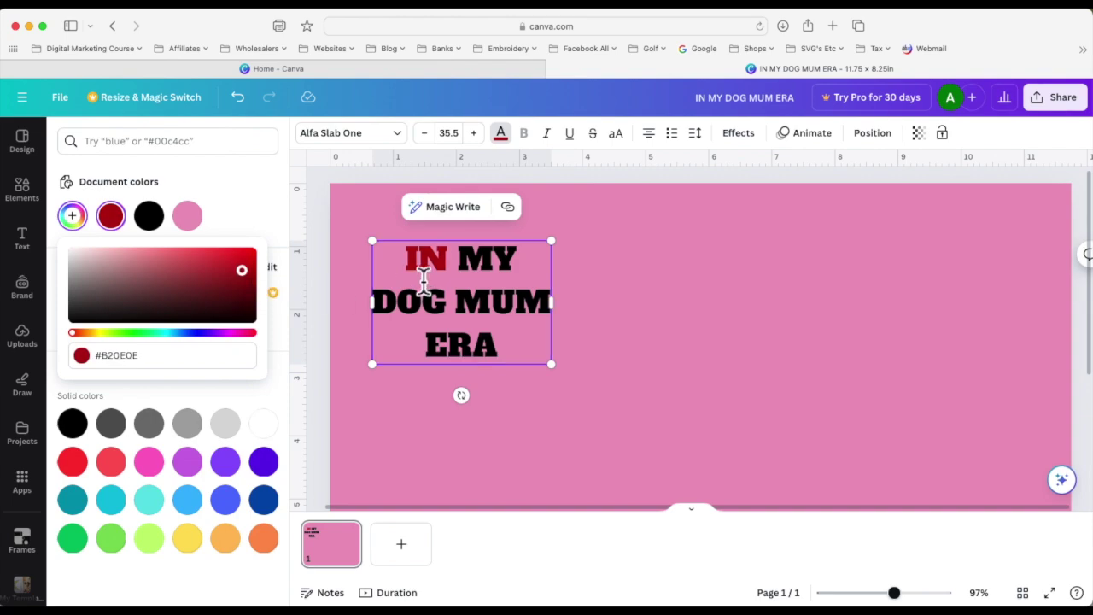
pyautogui.click(524, 268)
pyautogui.moveTo(524, 268); pyautogui.dragTo(408, 260)
pyautogui.doubleClick(518, 272)
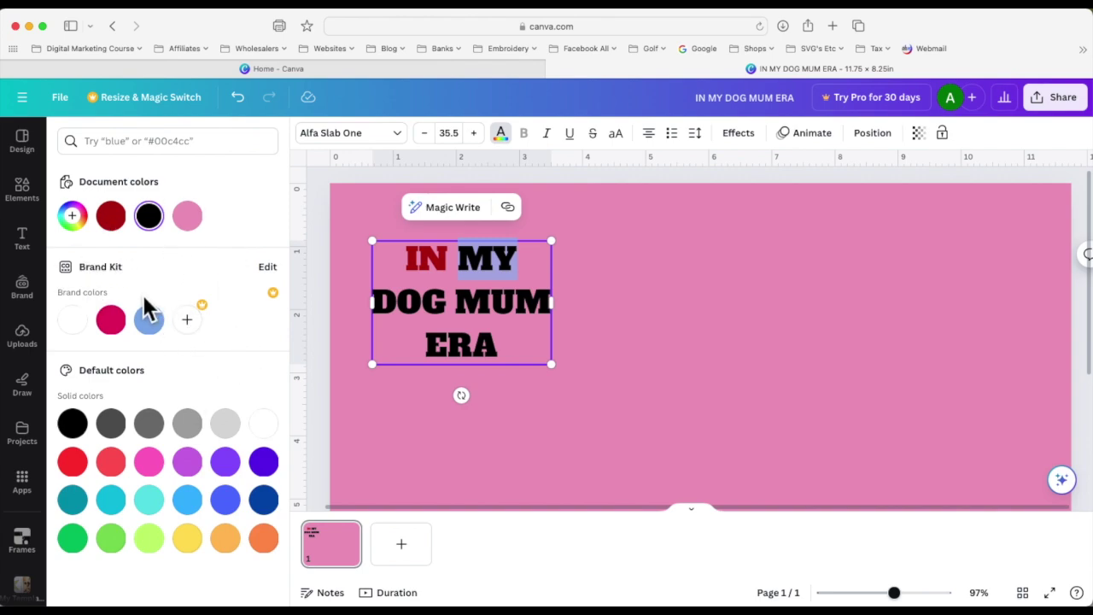
pyautogui.scroll(-1, 164, 410)
pyautogui.scroll(1, 164, 417)
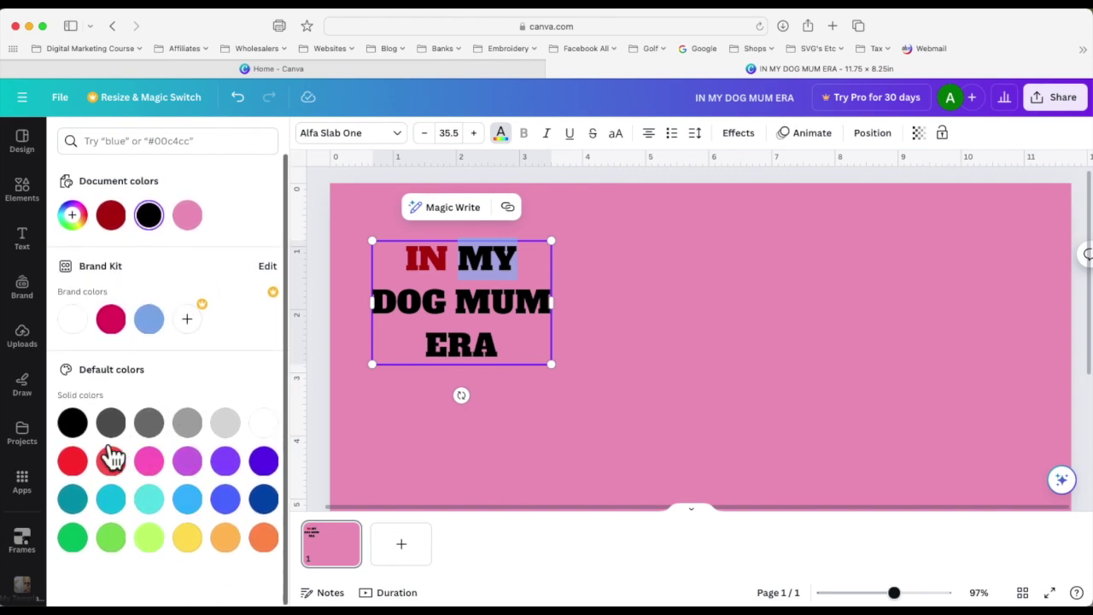
pyautogui.click(84, 224)
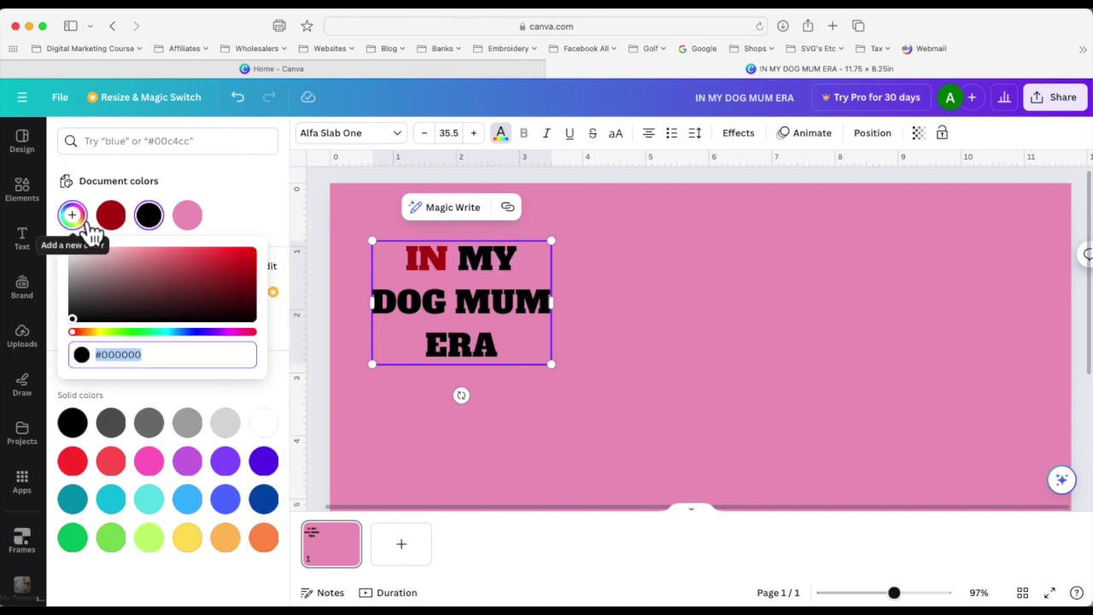
pyautogui.moveTo(89, 332); pyautogui.dragTo(108, 349)
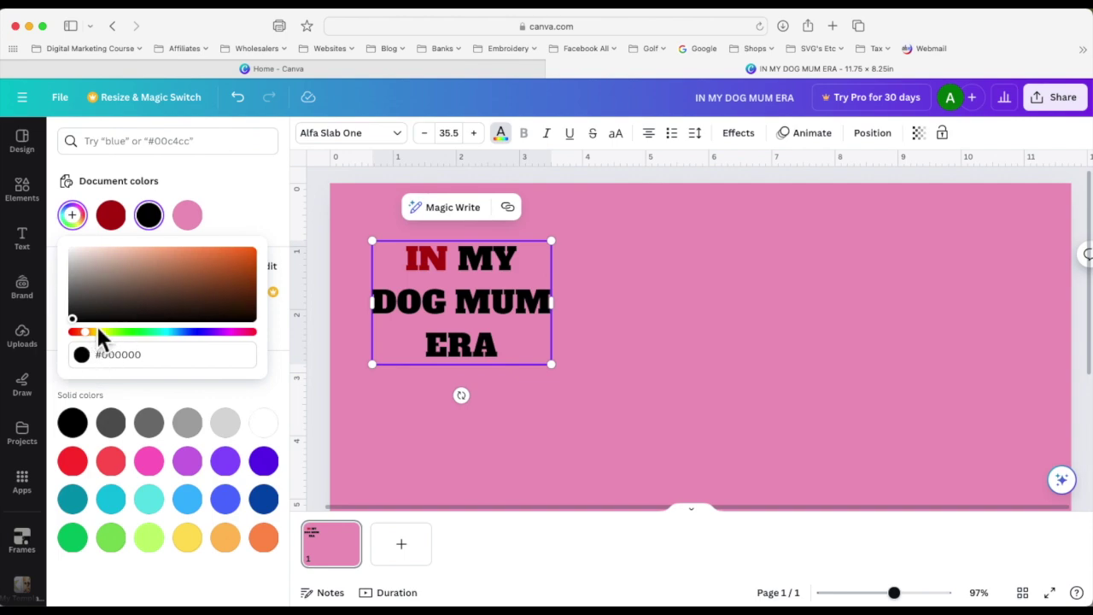
pyautogui.moveTo(93, 302); pyautogui.dragTo(231, 254)
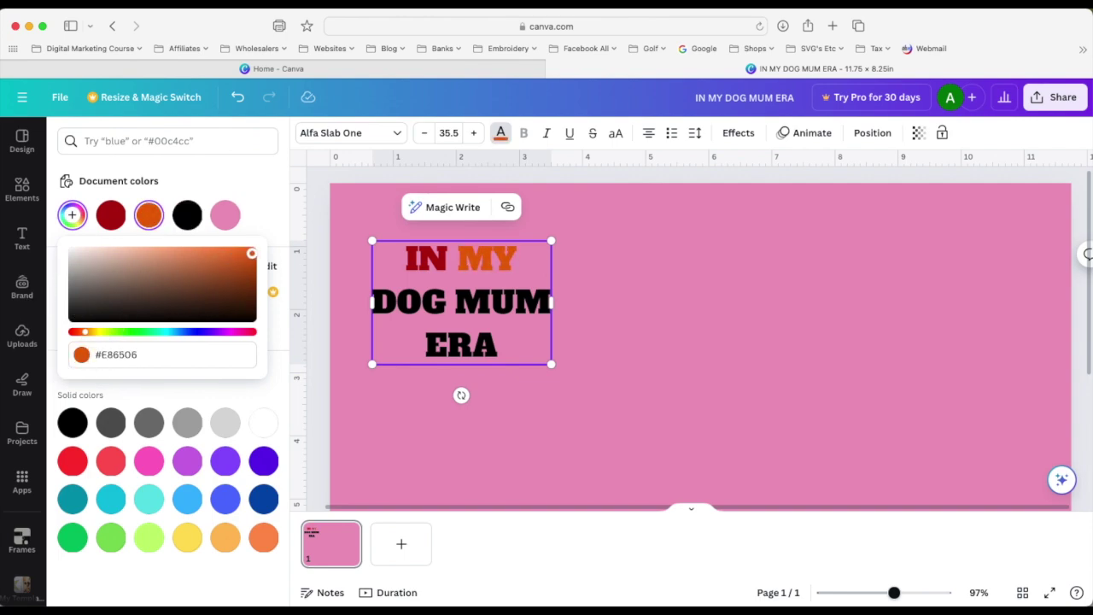
# Step: Colour the word "DOG" in the heading blue using a default solid colour
pyautogui.click(489, 312)
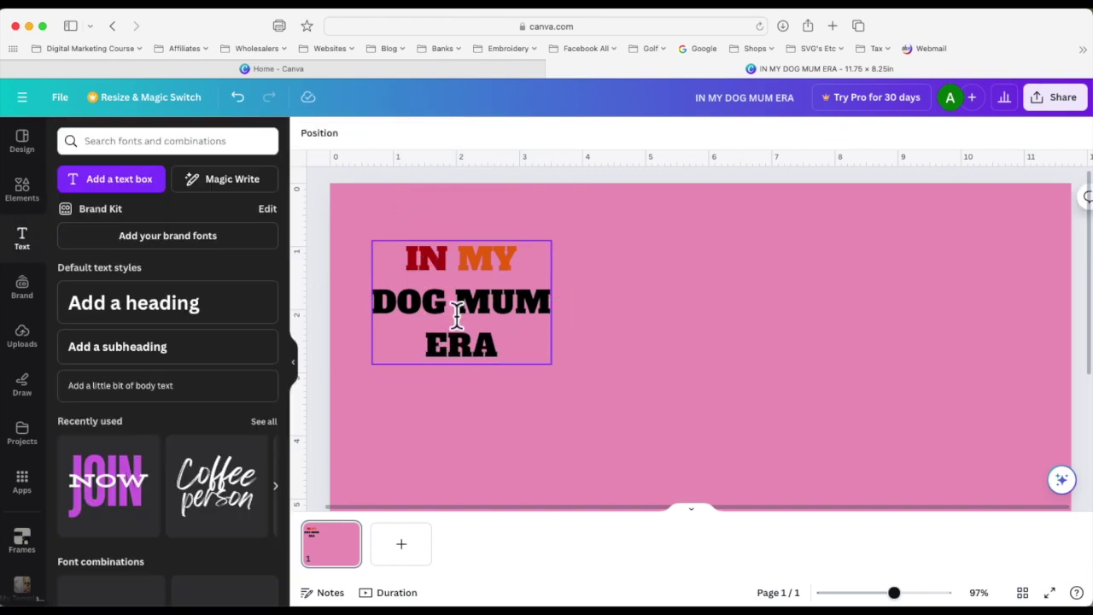
pyautogui.moveTo(380, 310); pyautogui.dragTo(448, 309)
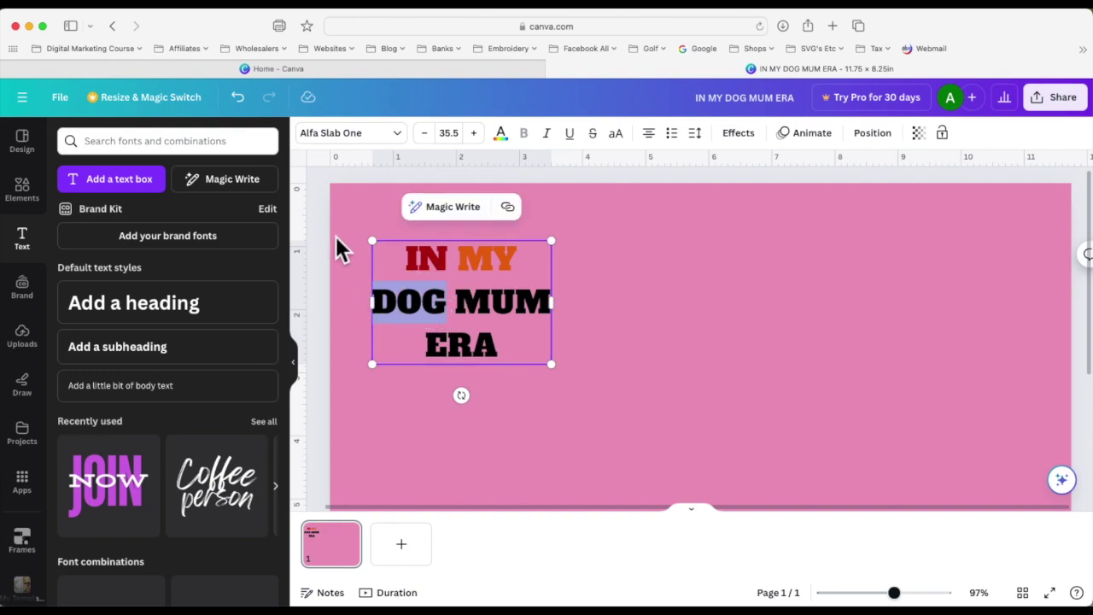
pyautogui.click(518, 141)
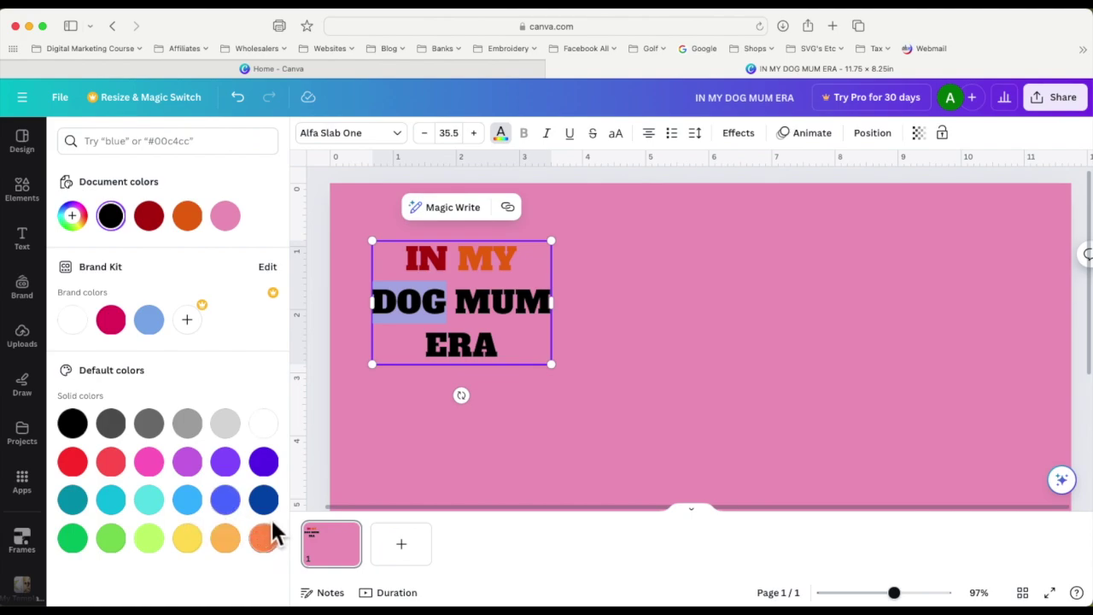
pyautogui.click(225, 500)
# Step: Colour the word "MUM" green and the word "ERA" light orange using the default solid colours
pyautogui.doubleClick(461, 307)
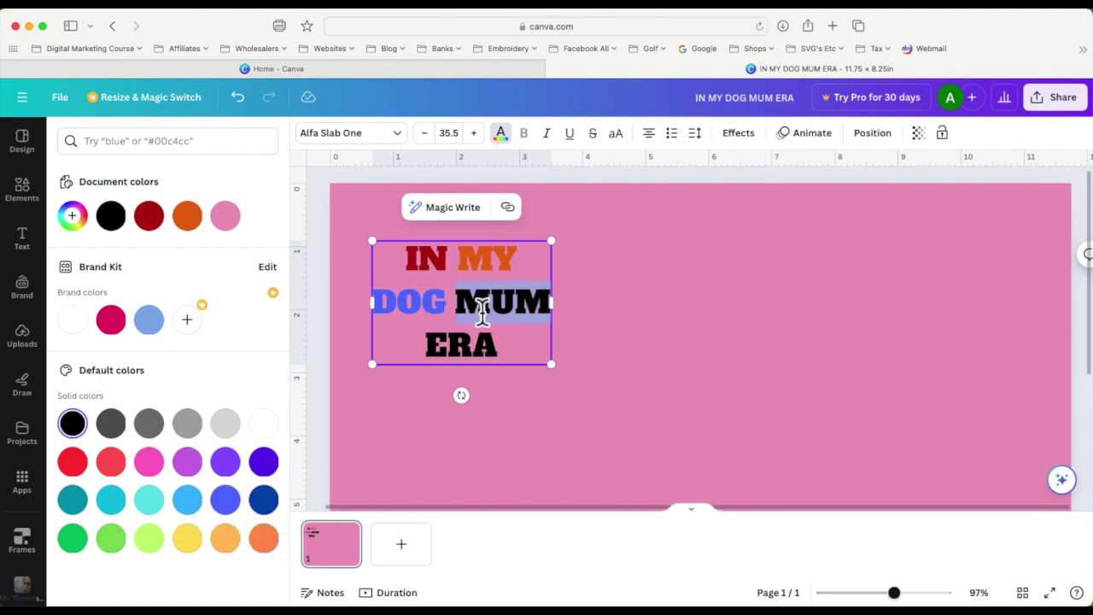
pyautogui.click(75, 539)
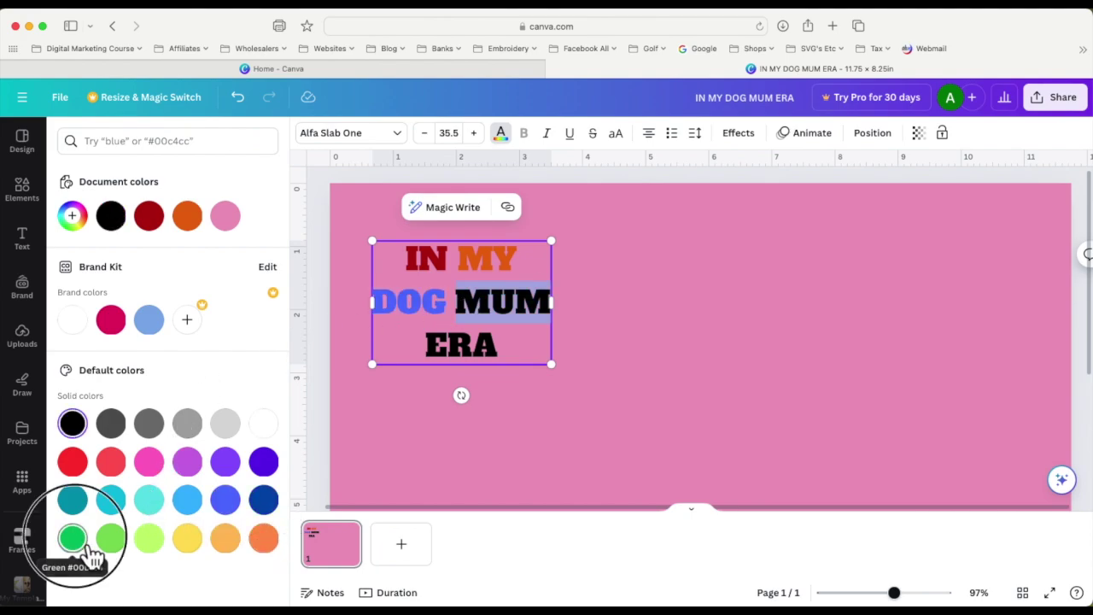
pyautogui.doubleClick(449, 348)
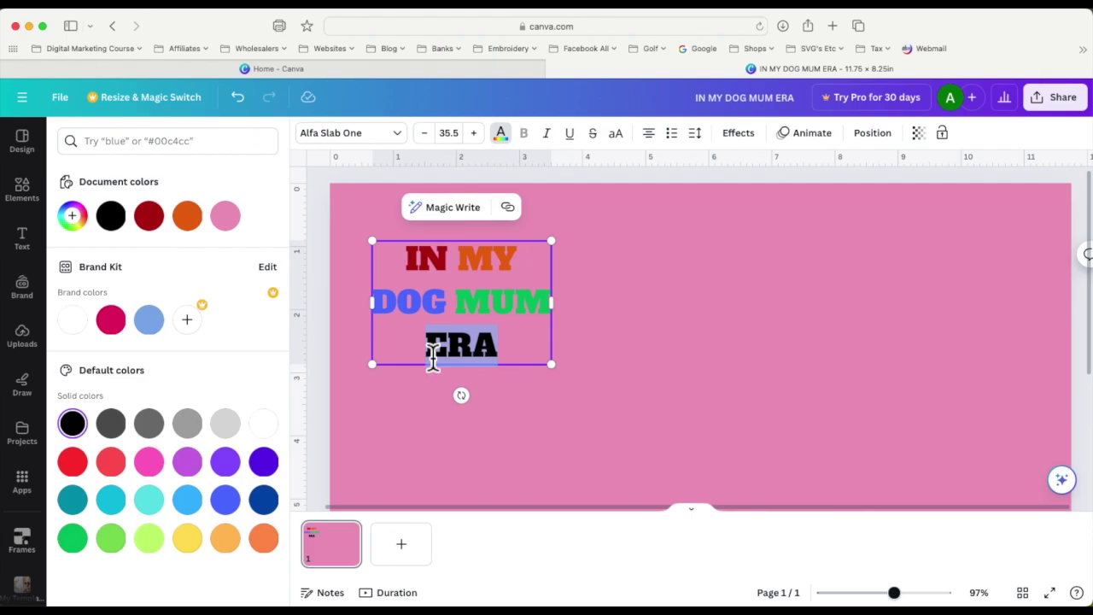
pyautogui.click(233, 551)
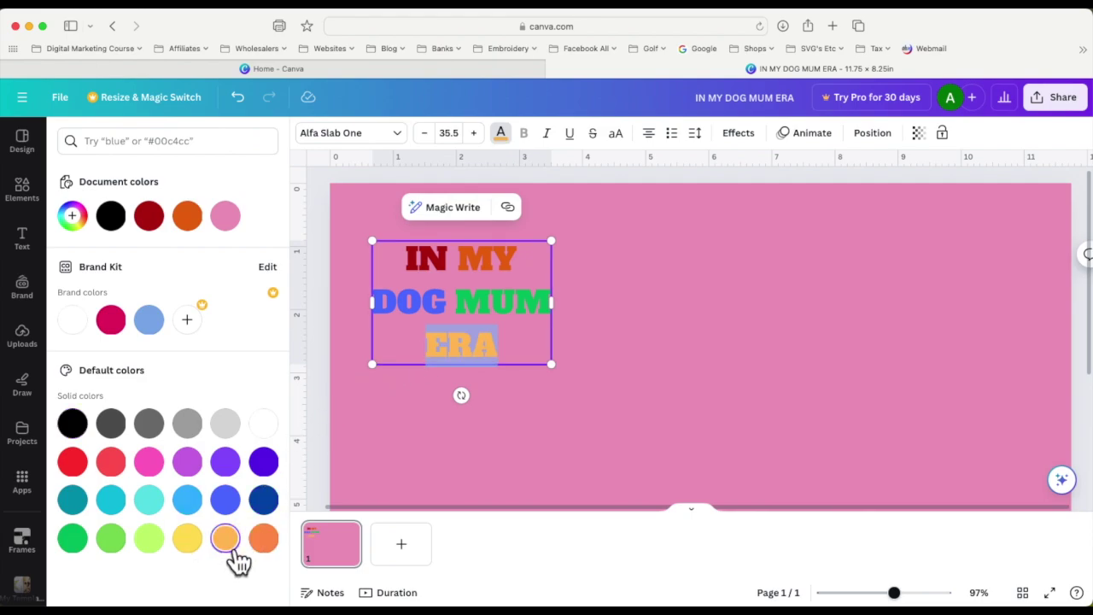
pyautogui.click(570, 309)
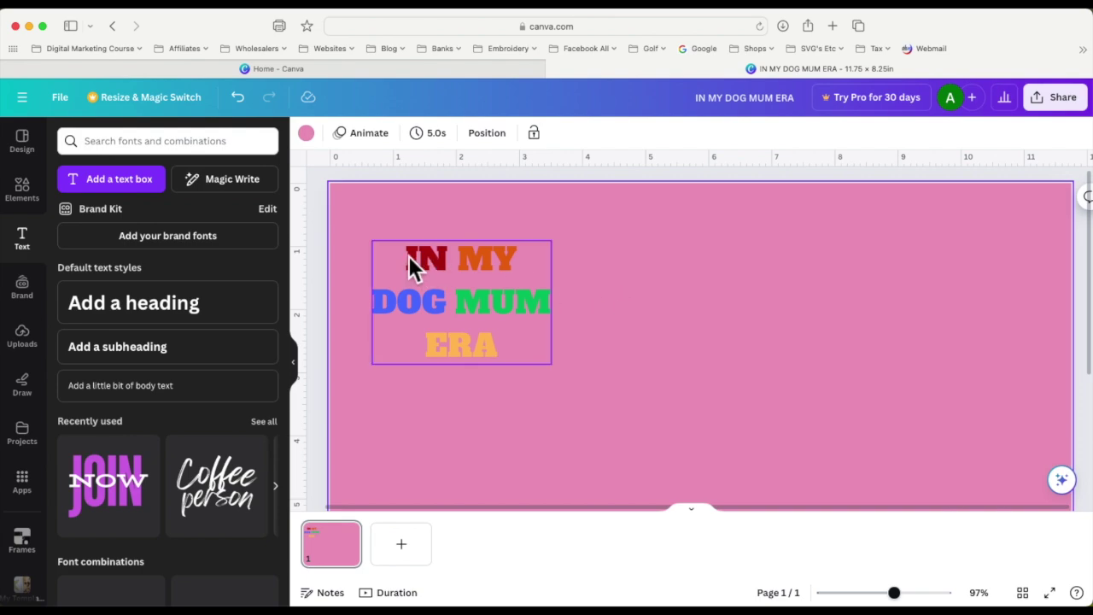
# Step: Reduce the line spacing of the whole three-line heading to 0.9
pyautogui.click(409, 258)
pyautogui.moveTo(410, 261); pyautogui.dragTo(531, 363)
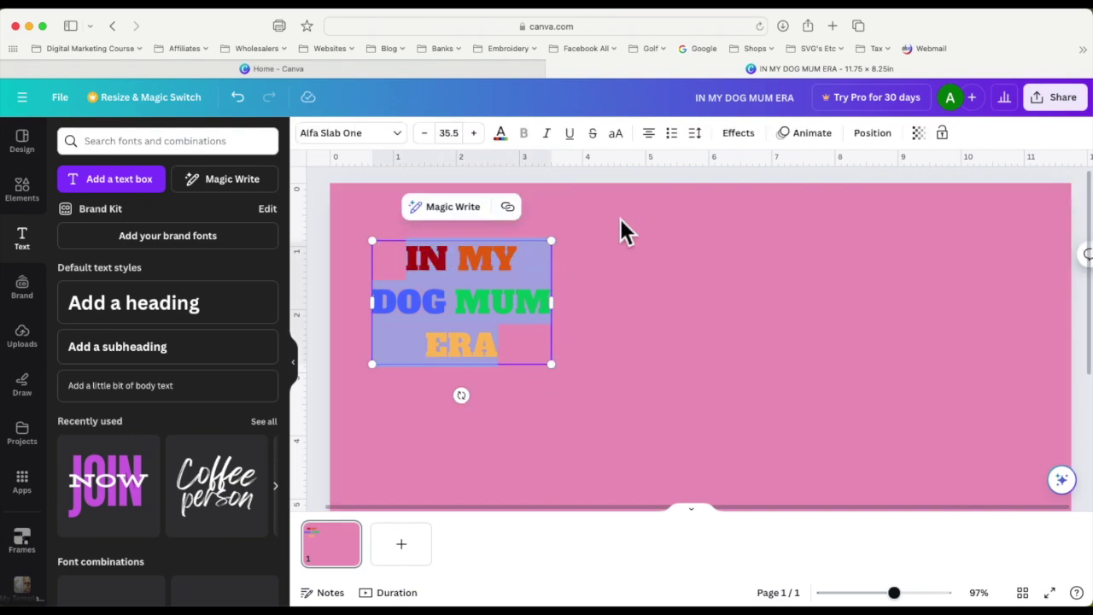
pyautogui.click(716, 152)
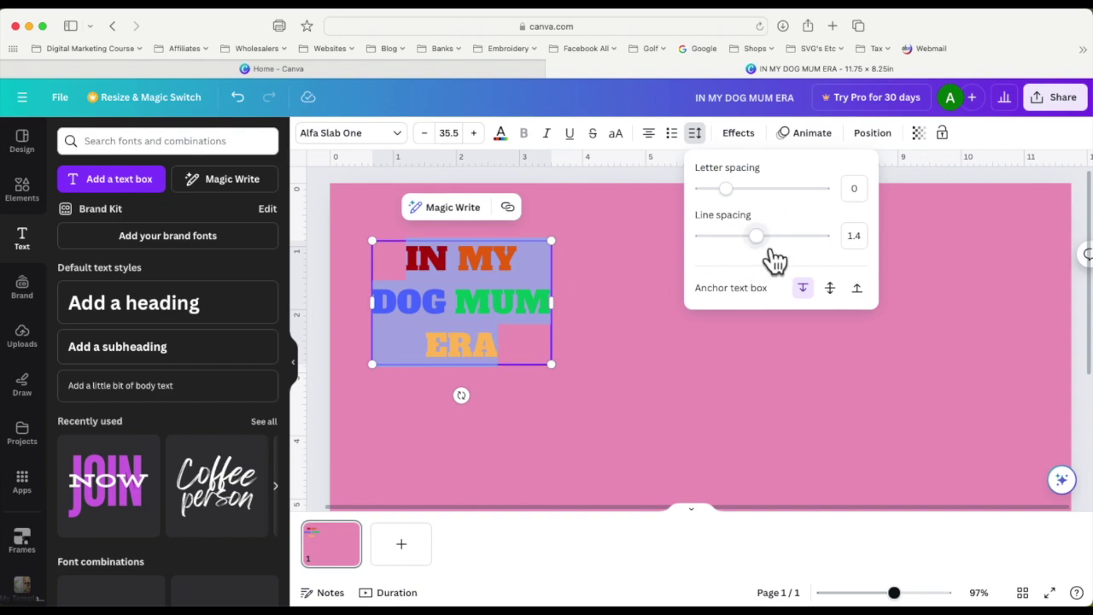
pyautogui.moveTo(773, 249); pyautogui.dragTo(740, 254)
pyautogui.click(617, 288)
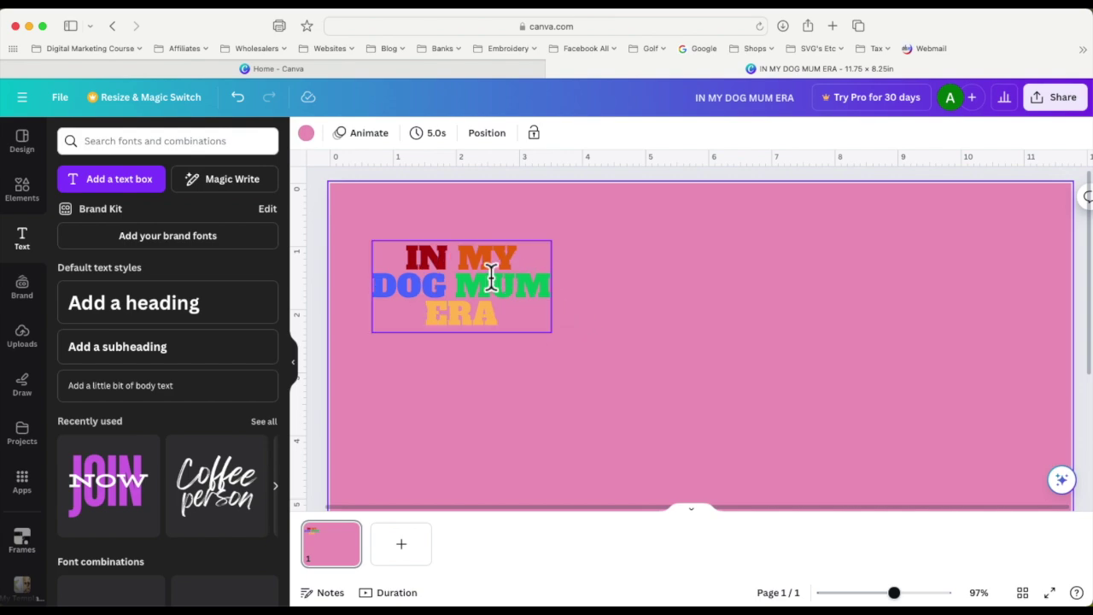
# Step: Tighten the letter spacing of the whole heading slightly
pyautogui.doubleClick(514, 316)
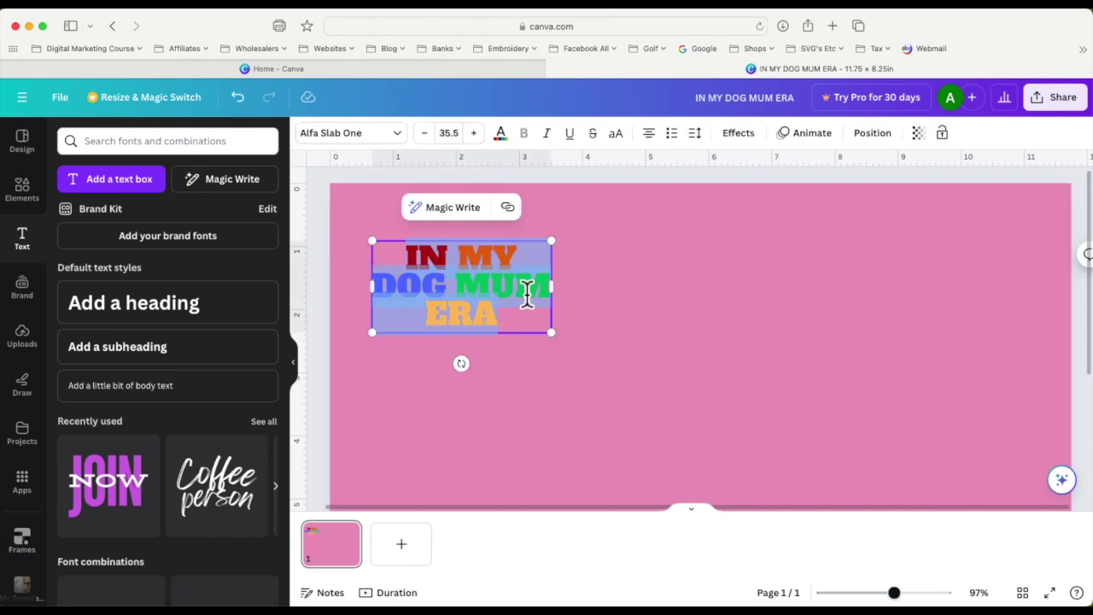
pyautogui.click(706, 139)
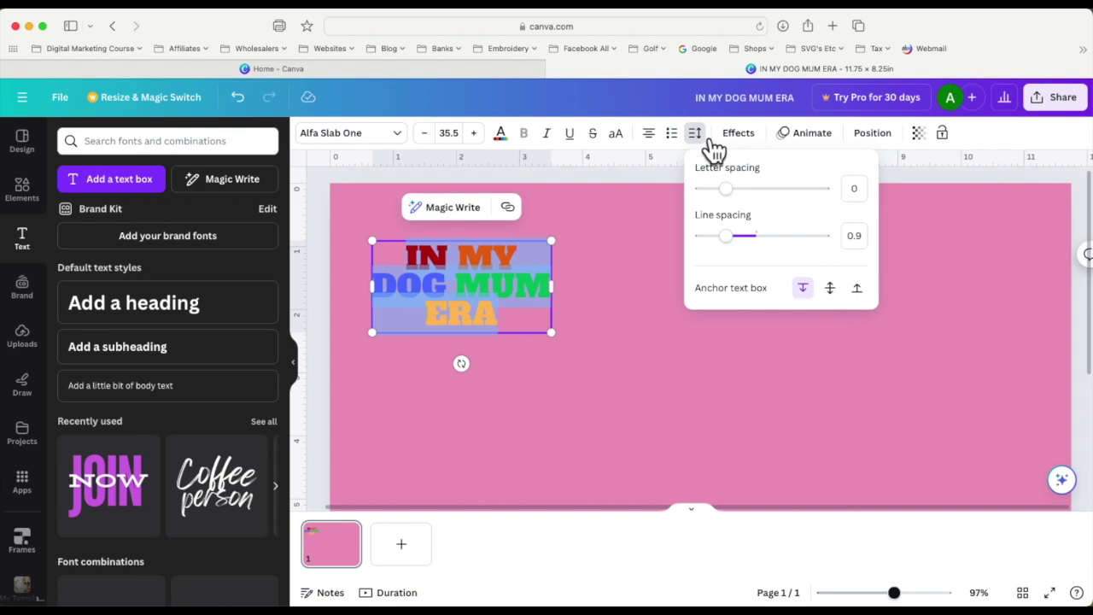
pyautogui.moveTo(736, 205); pyautogui.dragTo(740, 209)
pyautogui.click(674, 218)
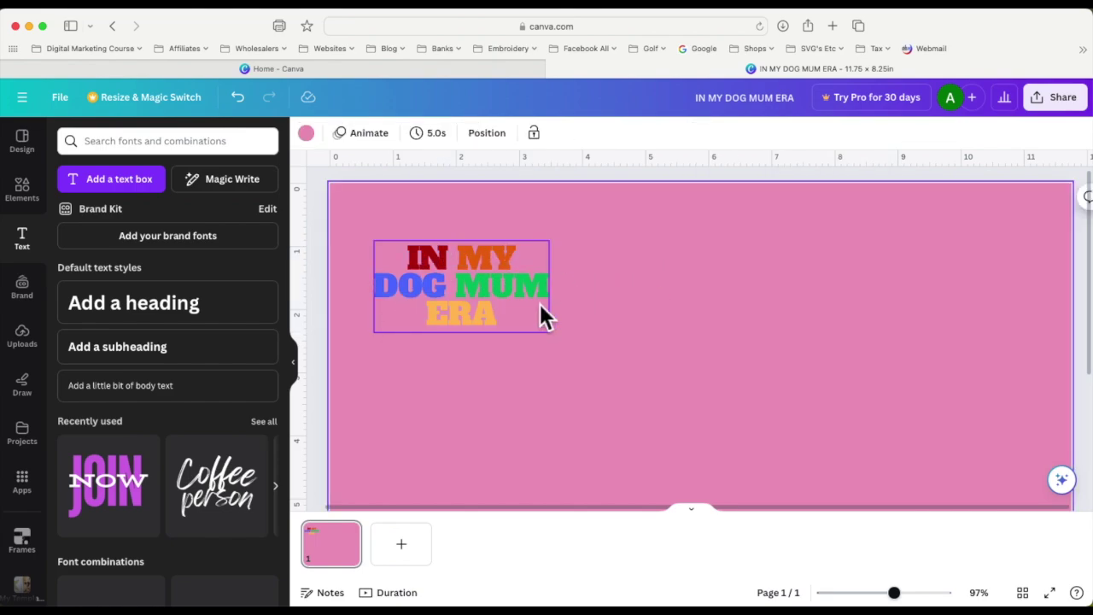
# Step: Apply the Outline text effect to the heading and make the outline white
pyautogui.click(489, 264)
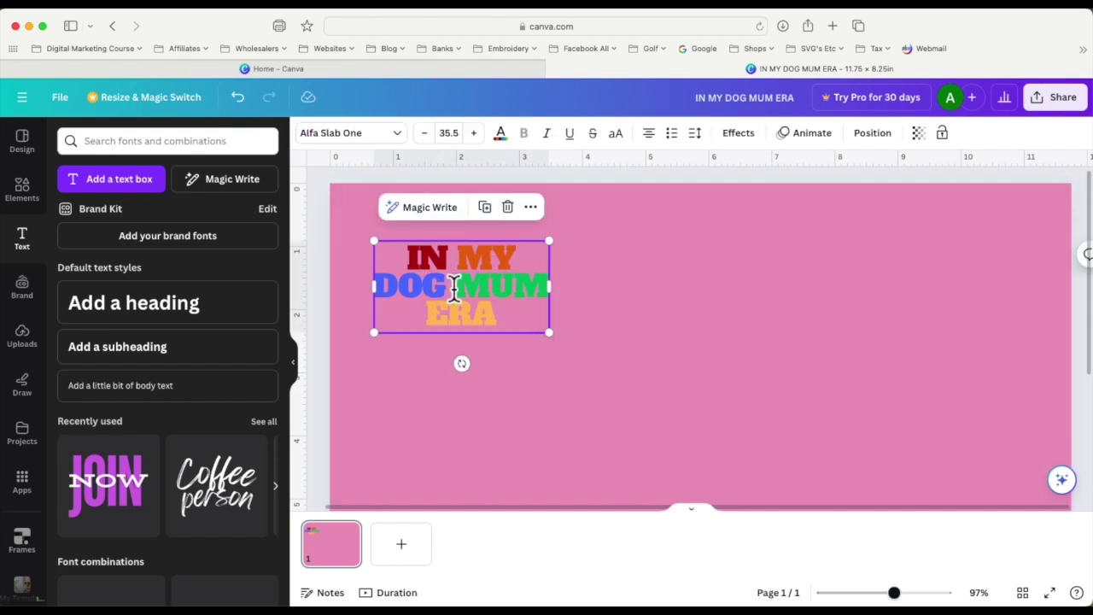
pyautogui.click(751, 139)
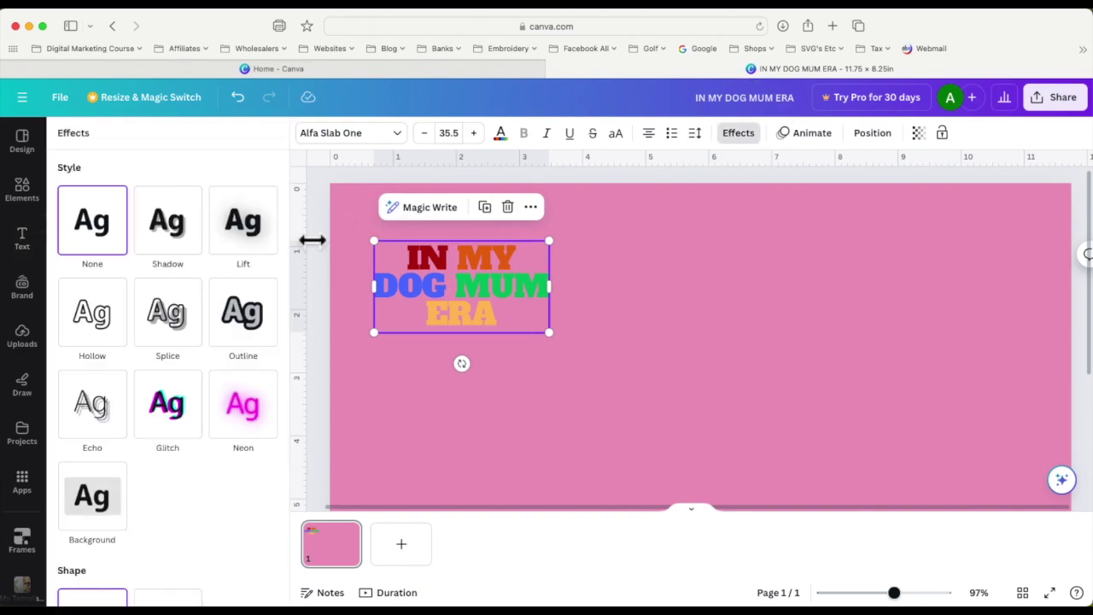
pyautogui.click(254, 318)
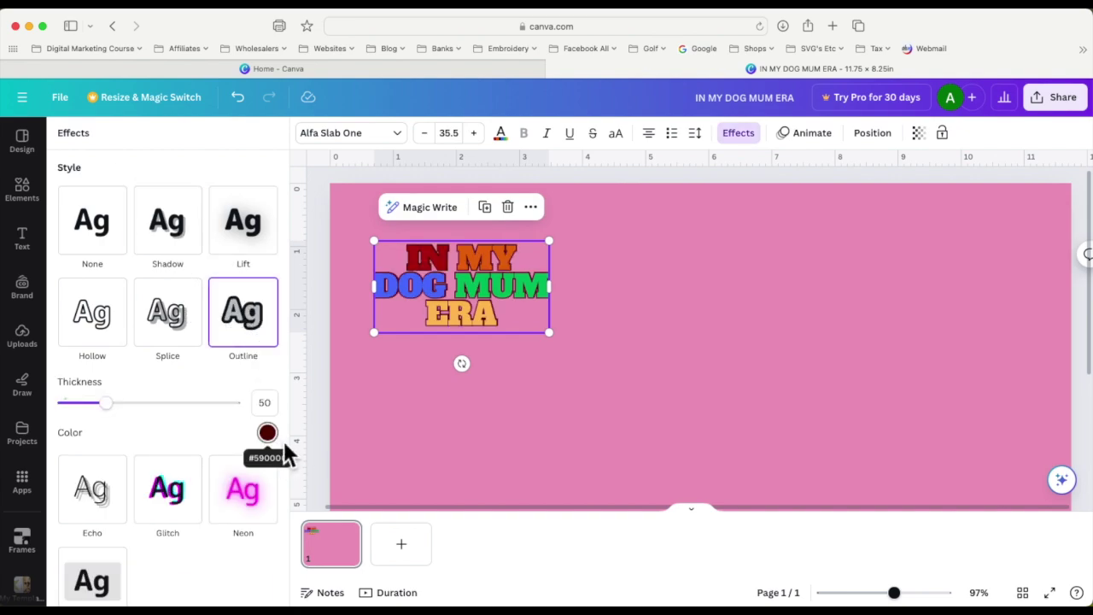
pyautogui.click(280, 443)
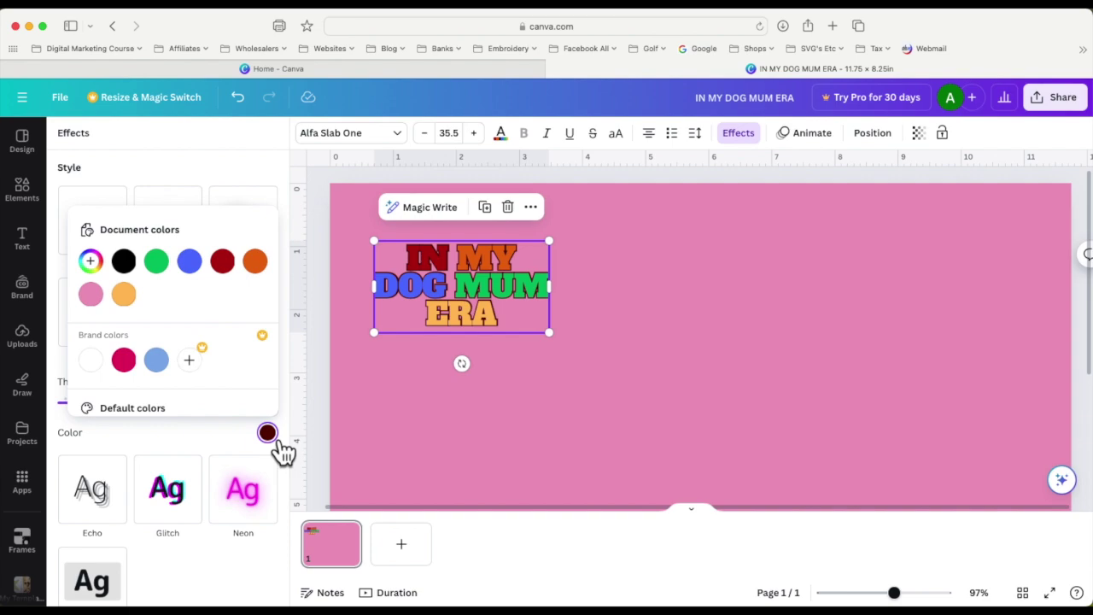
pyautogui.click(96, 365)
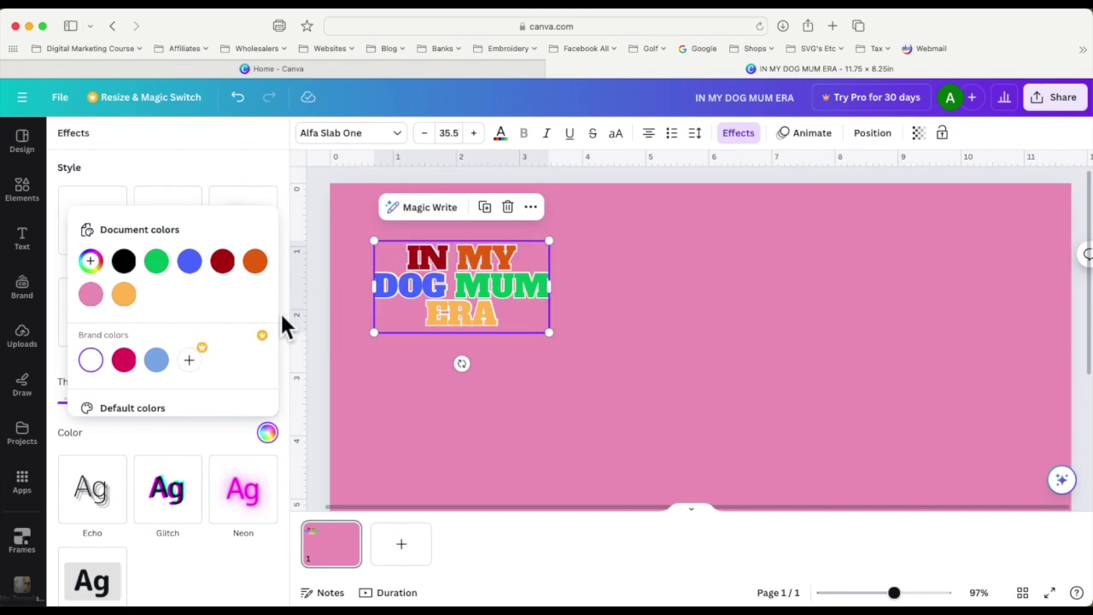
pyautogui.click(316, 334)
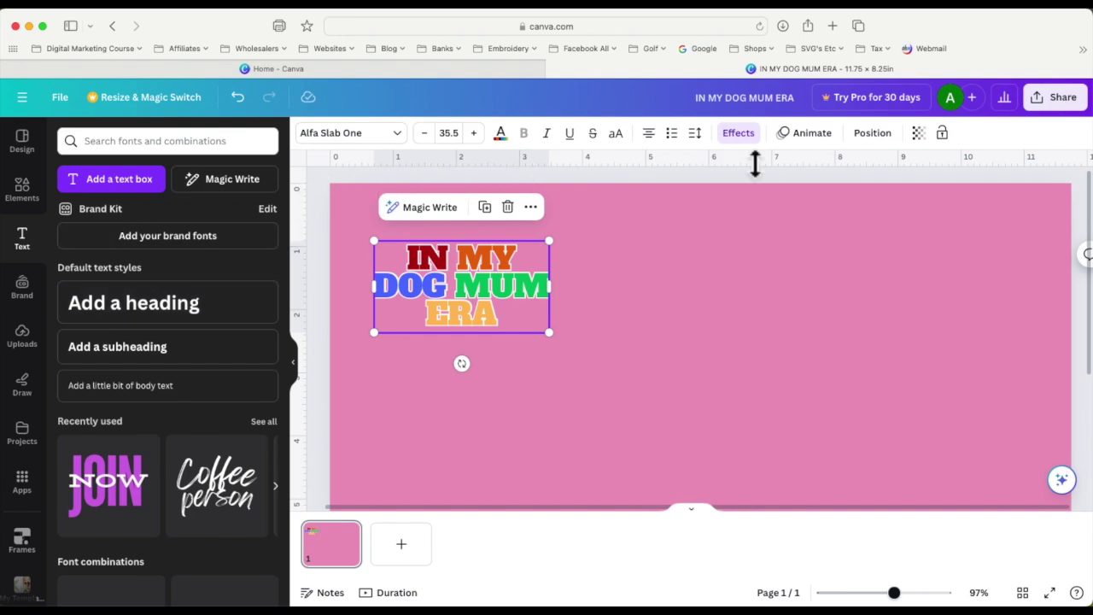
# Step: Set the thickness of the heading's white outline to 200
pyautogui.click(738, 132)
pyautogui.moveTo(114, 410); pyautogui.dragTo(254, 407)
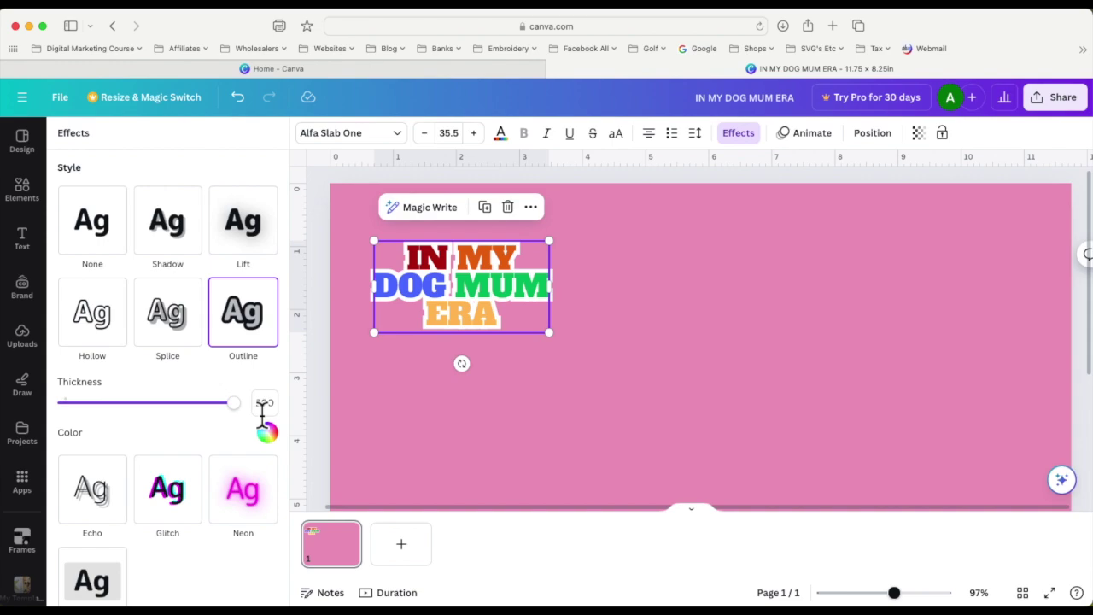
pyautogui.moveTo(895, 592); pyautogui.dragTo(920, 593)
pyautogui.hscroll(-5, 830, 448)
pyautogui.scroll(2, 811, 334)
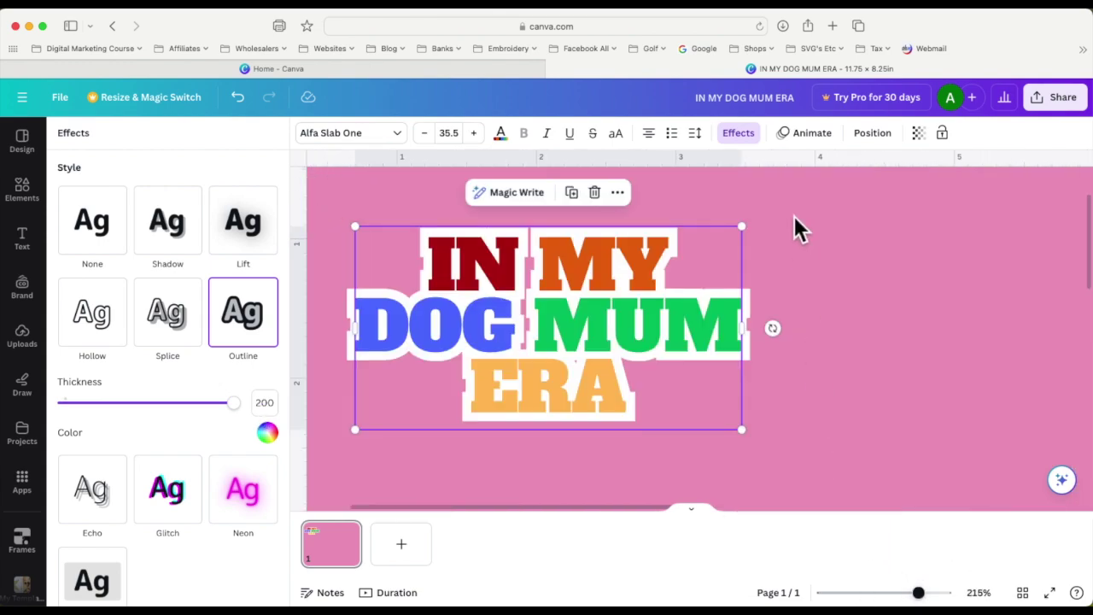
pyautogui.click(799, 220)
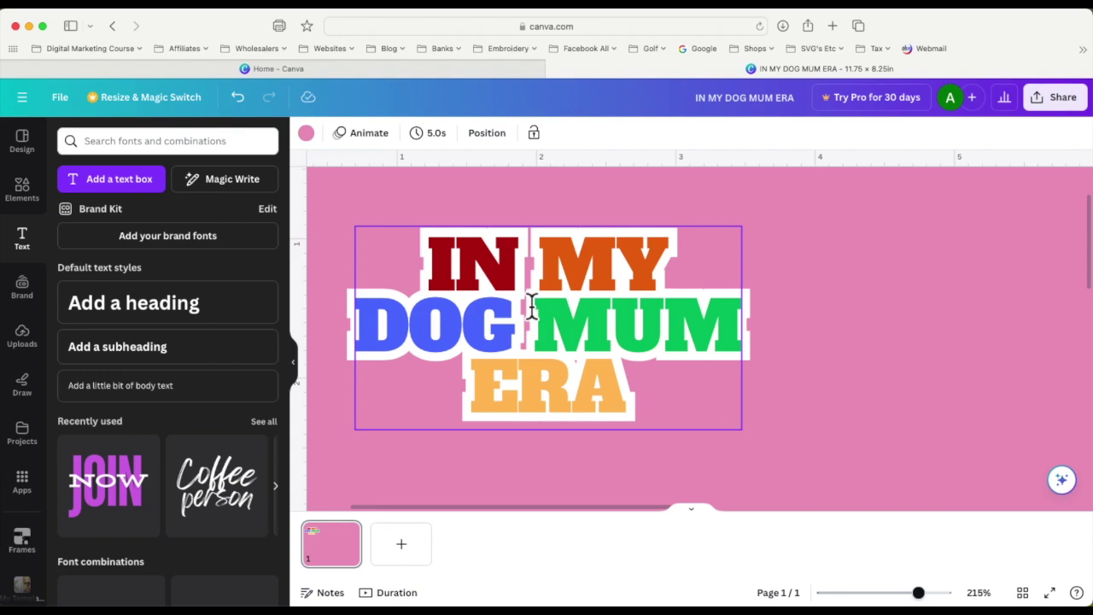
# Step: Set up the drawing marker with white as its colour and a weight of 10
pyautogui.click(39, 397)
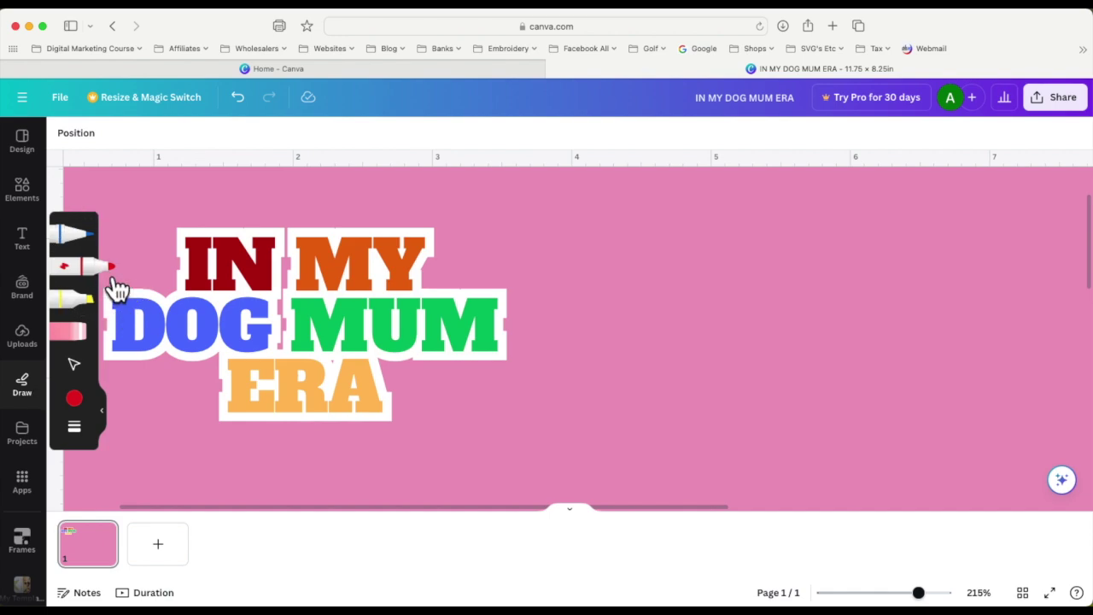
pyautogui.click(89, 412)
pyautogui.click(150, 512)
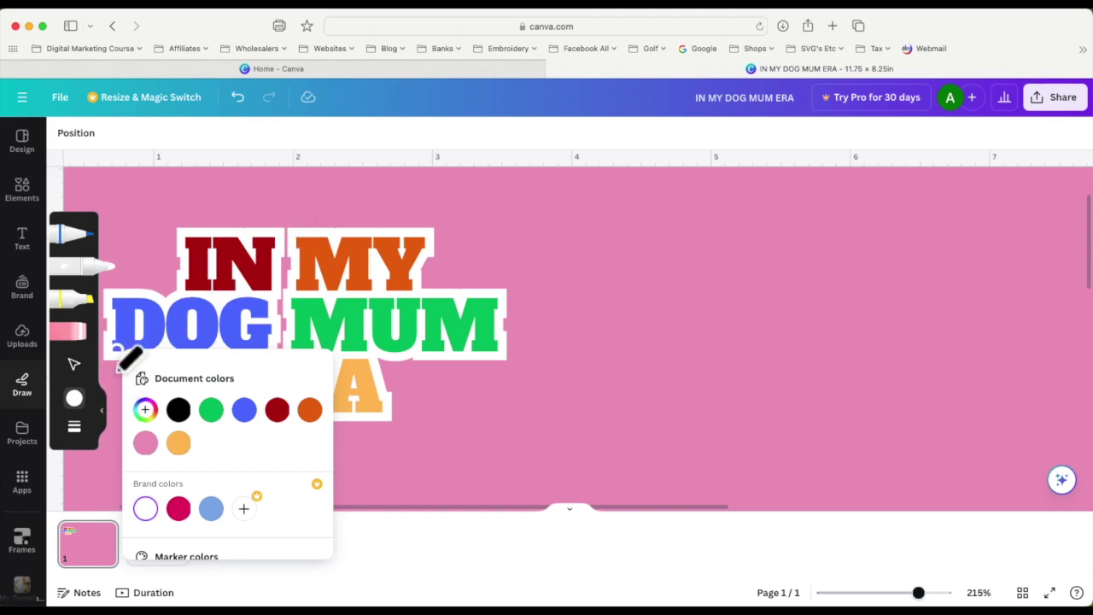
pyautogui.click(86, 434)
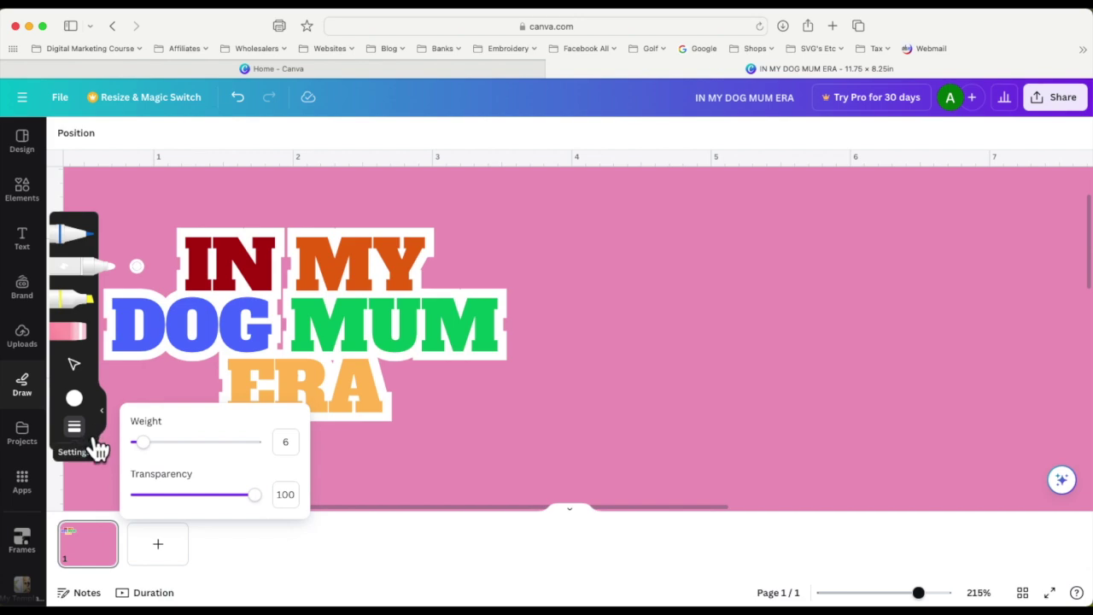
pyautogui.moveTo(164, 455)
pyautogui.mouseDown()
pyautogui.moveTo(155, 452)
pyautogui.moveTo(173, 455)
pyautogui.mouseUp()
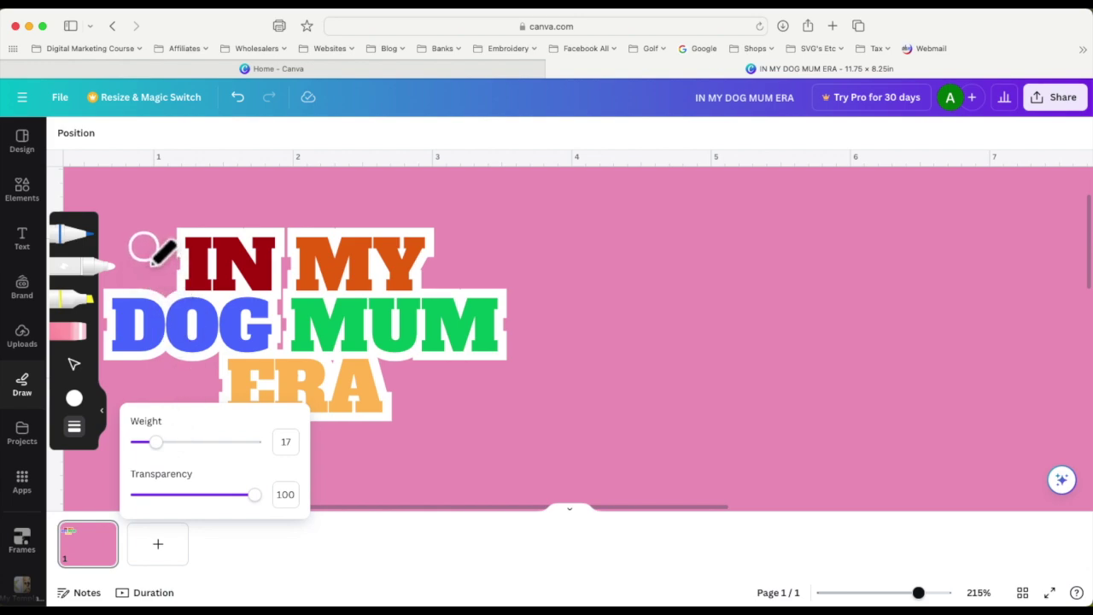
pyautogui.moveTo(179, 462); pyautogui.dragTo(166, 456)
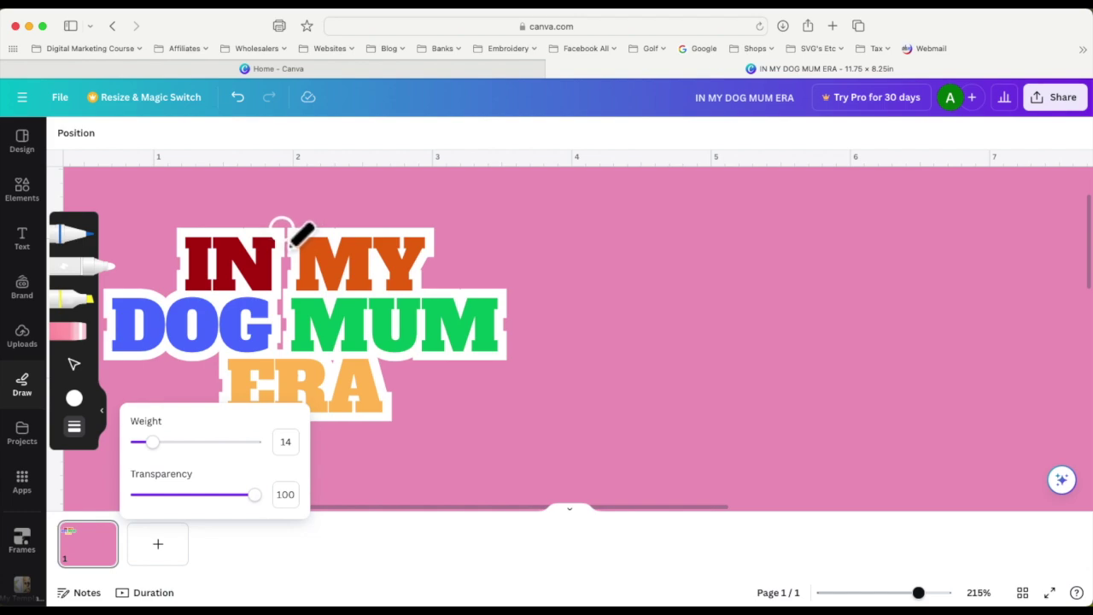
pyautogui.moveTo(168, 458); pyautogui.dragTo(157, 460)
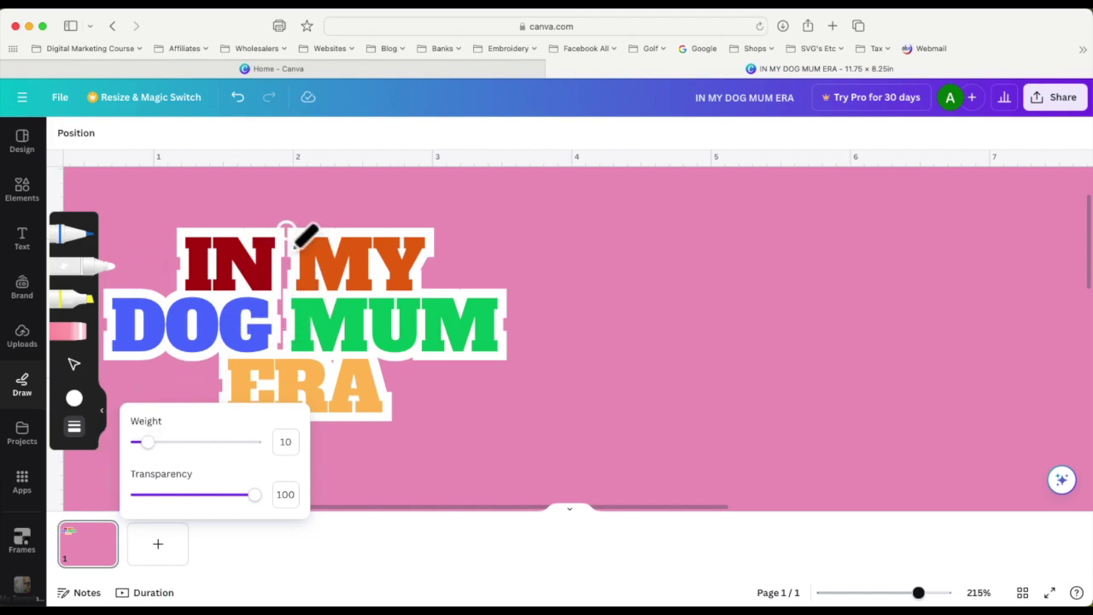
# Step: Fill the pink gaps in the heading's white outline between the words and above ERA with white marker strokes
pyautogui.moveTo(281, 228); pyautogui.dragTo(286, 282)
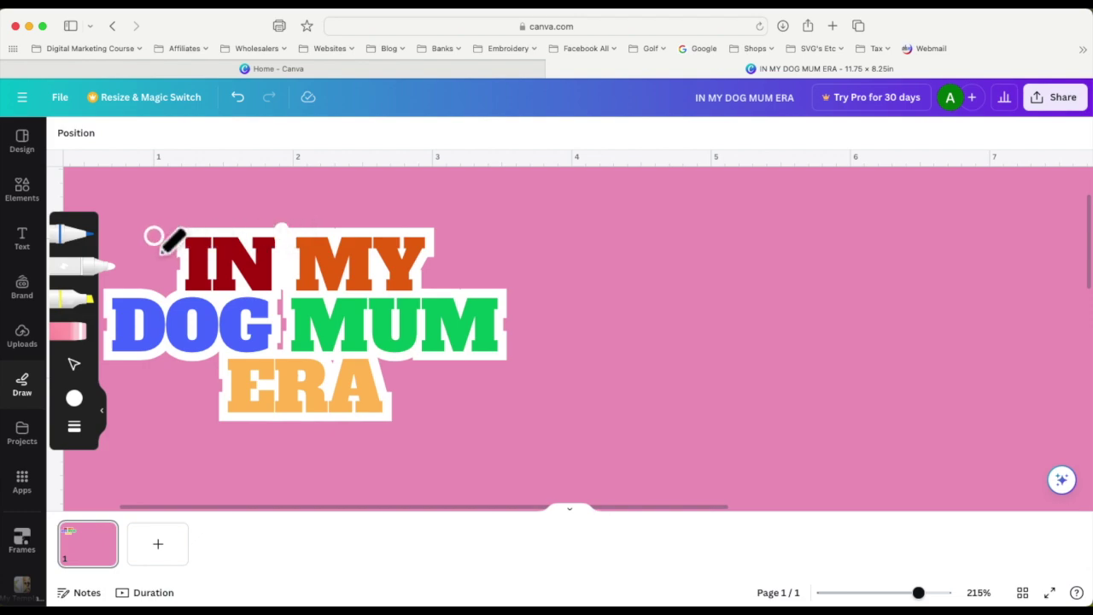
pyautogui.click(240, 98)
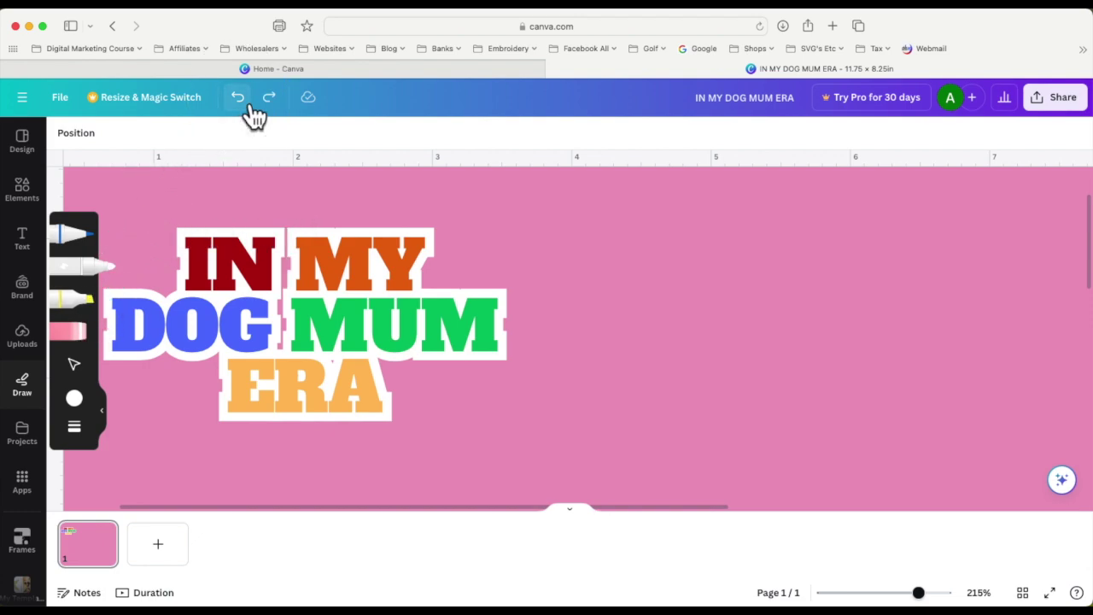
pyautogui.moveTo(285, 239); pyautogui.dragTo(287, 342)
pyautogui.click(286, 242)
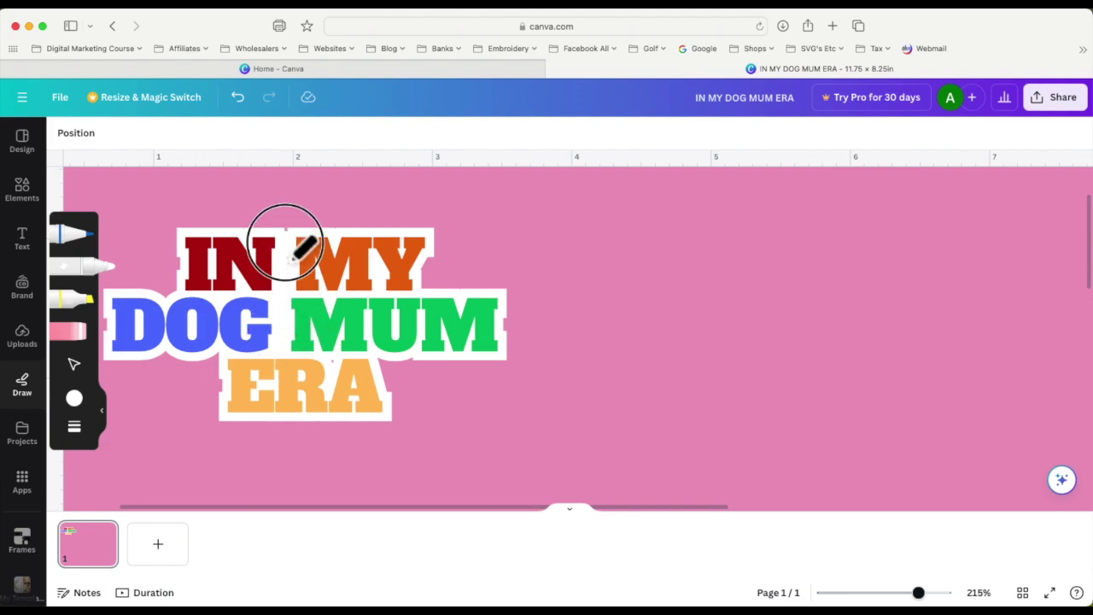
pyautogui.click(330, 362)
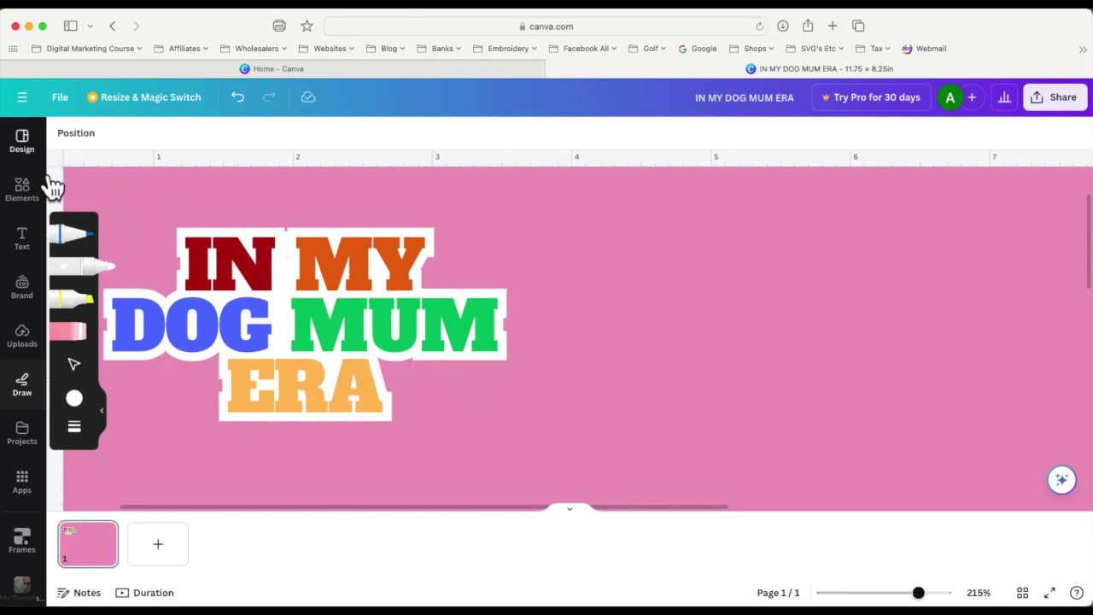
pyautogui.click(102, 412)
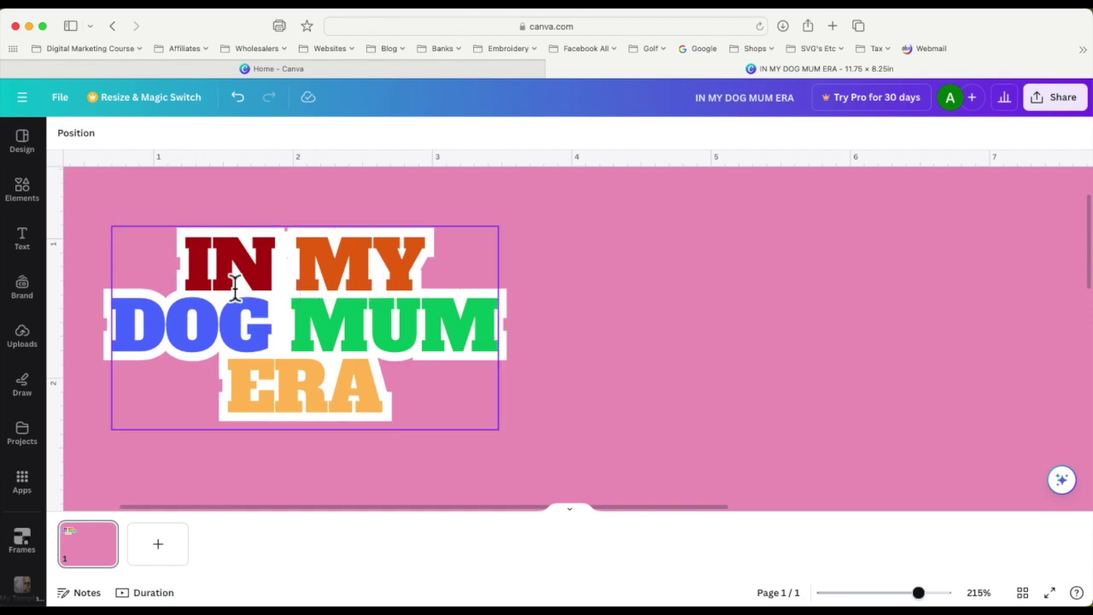
pyautogui.click(45, 399)
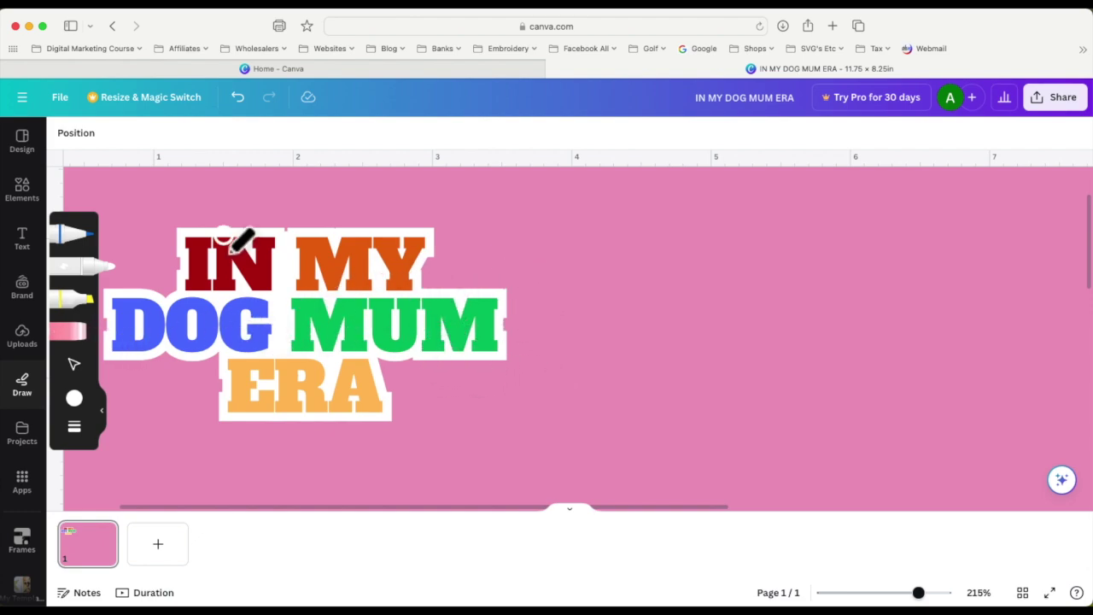
pyautogui.click(105, 414)
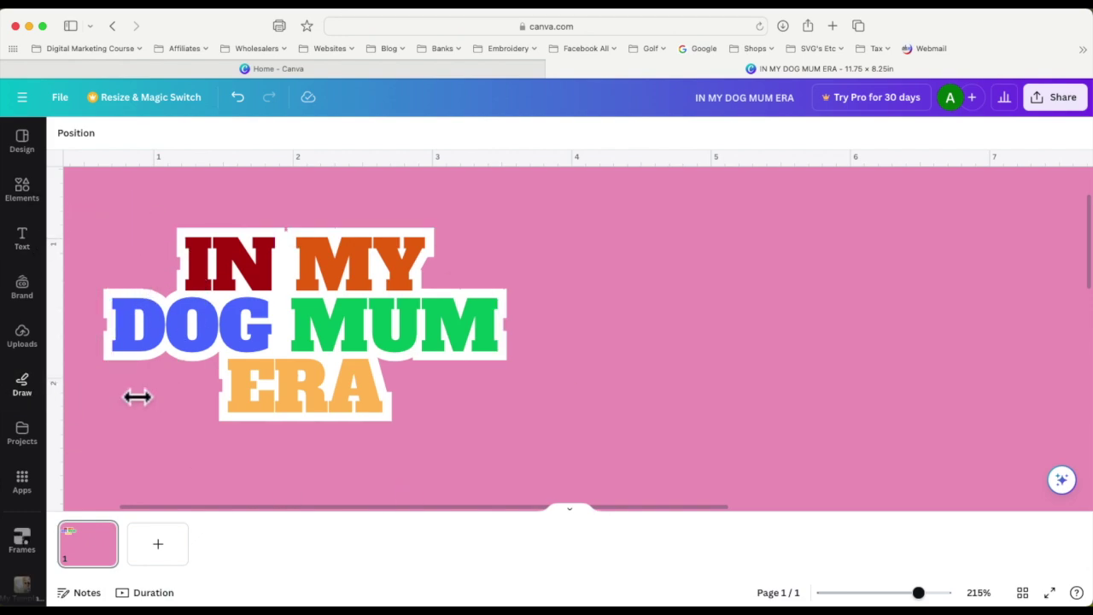
# Step: Group the heading text together with all the white marker strokes covering its outline gaps
pyautogui.click(290, 280)
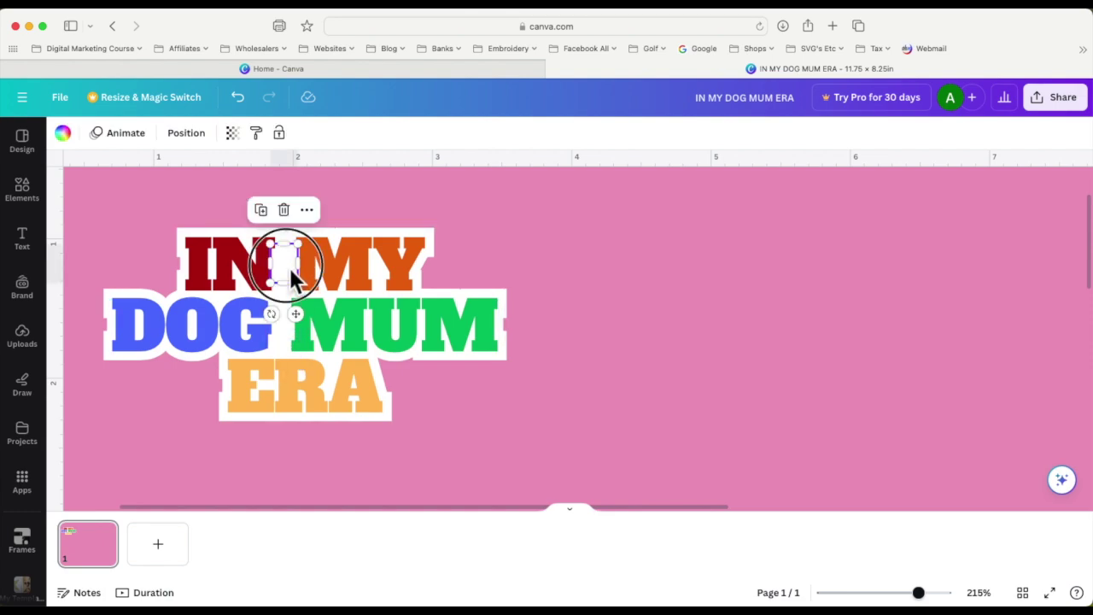
pyautogui.moveTo(295, 278); pyautogui.dragTo(288, 317)
pyautogui.click(406, 263)
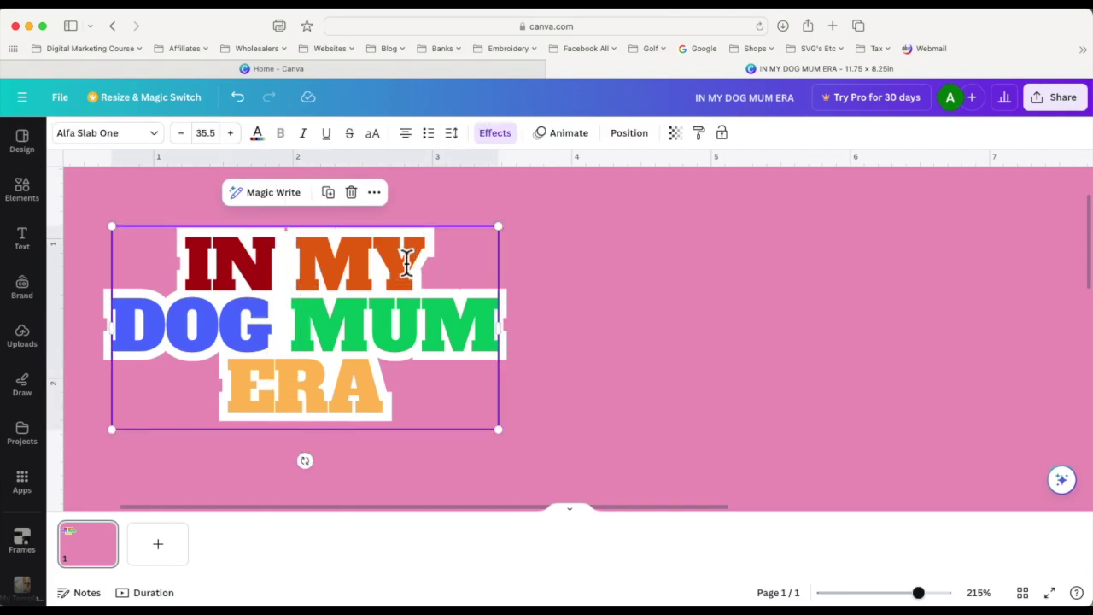
pyautogui.moveTo(95, 196); pyautogui.dragTo(543, 471)
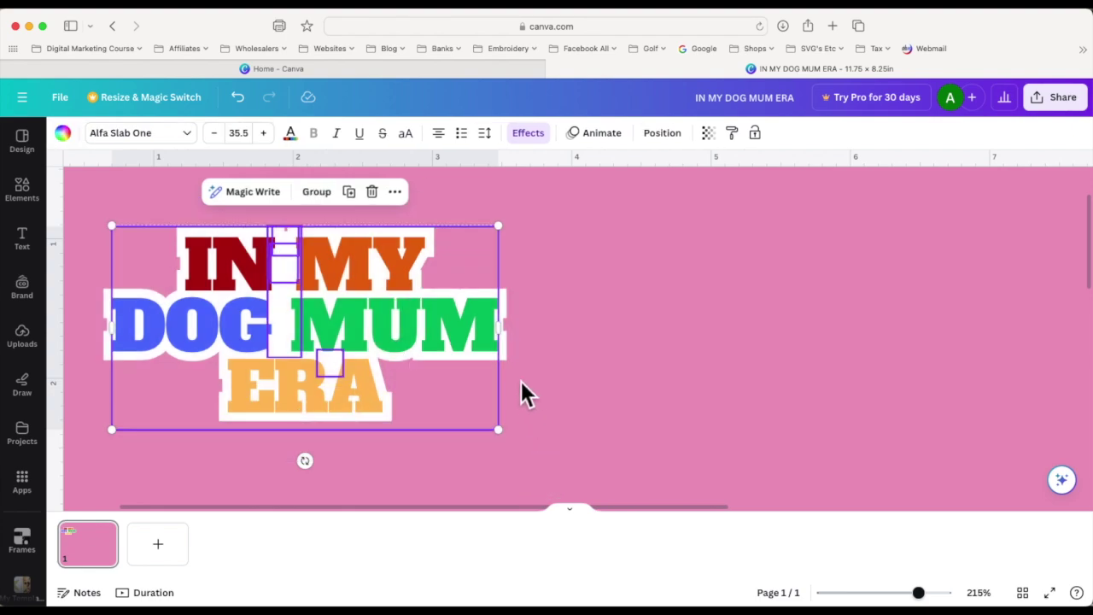
pyautogui.click(316, 192)
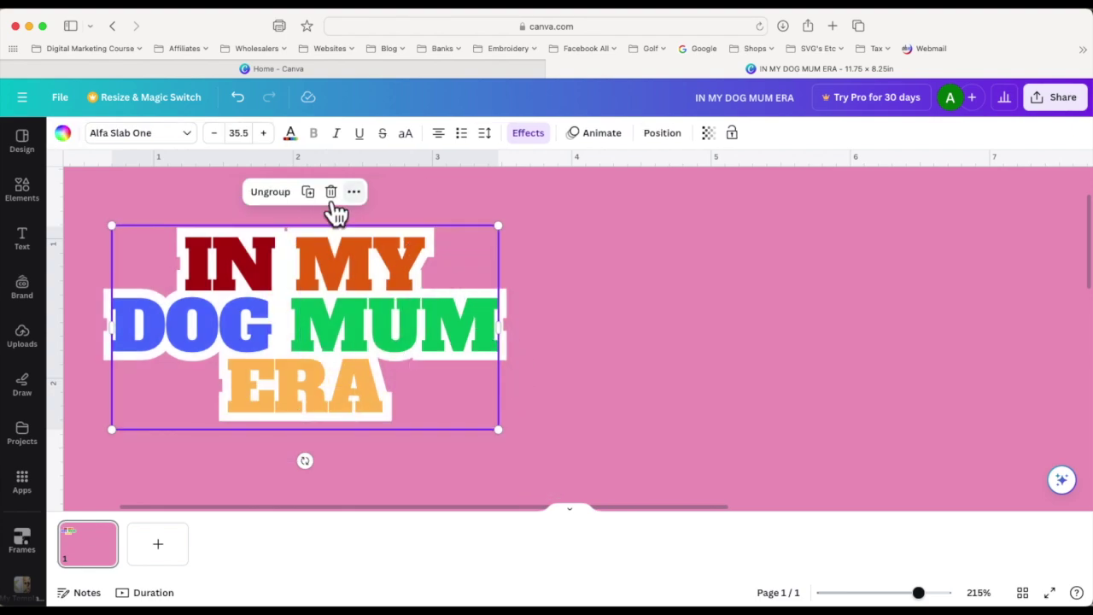
pyautogui.click(478, 216)
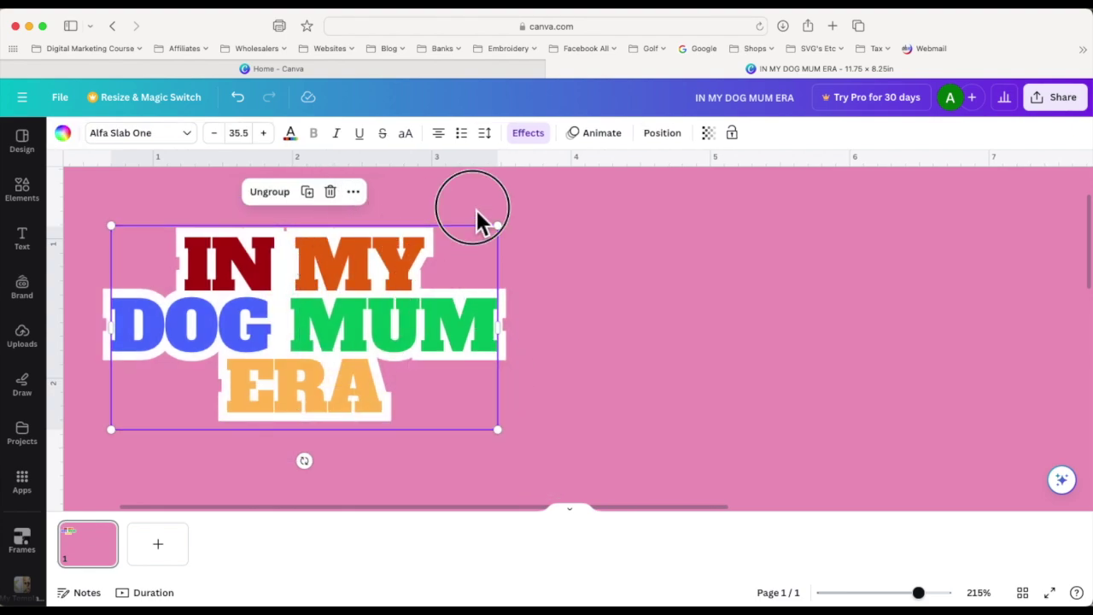
# Step: Shift the grouped heading slightly and scale it down proportionally to a font size of 32.1
pyautogui.moveTo(332, 272)
pyautogui.mouseDown()
pyautogui.moveTo(708, 278)
pyautogui.moveTo(323, 286)
pyautogui.moveTo(450, 277)
pyautogui.moveTo(344, 274)
pyautogui.mouseUp()
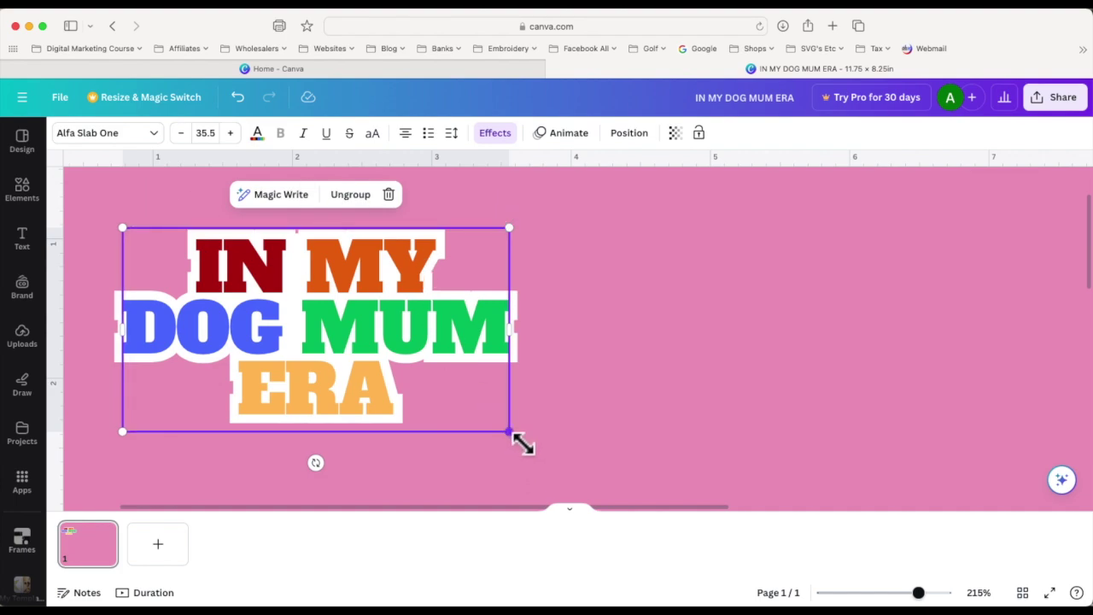
pyautogui.moveTo(522, 444); pyautogui.dragTo(488, 414)
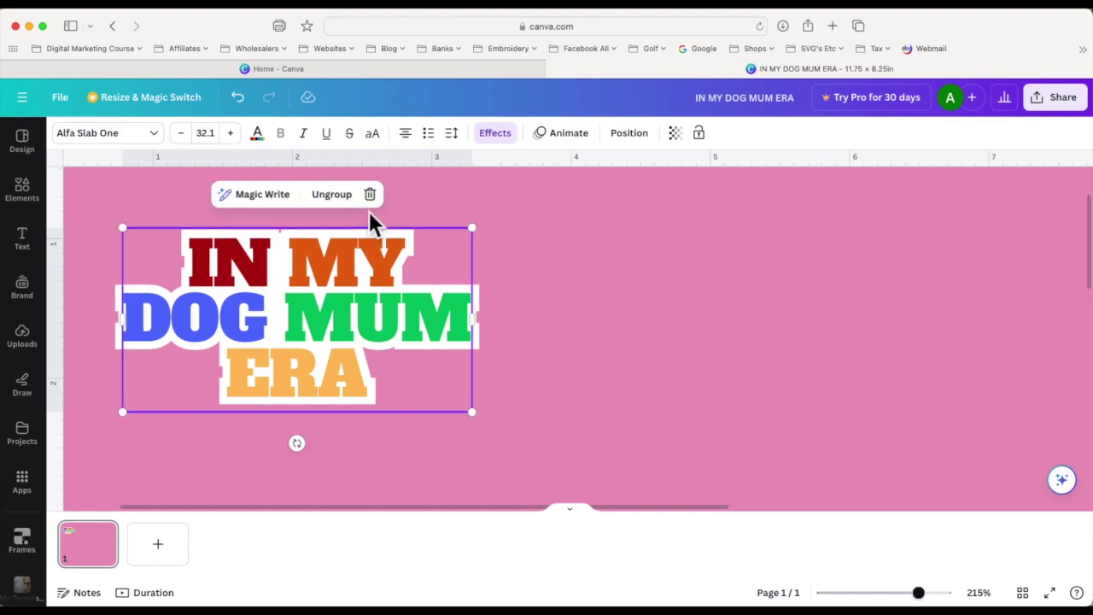
pyautogui.click(614, 307)
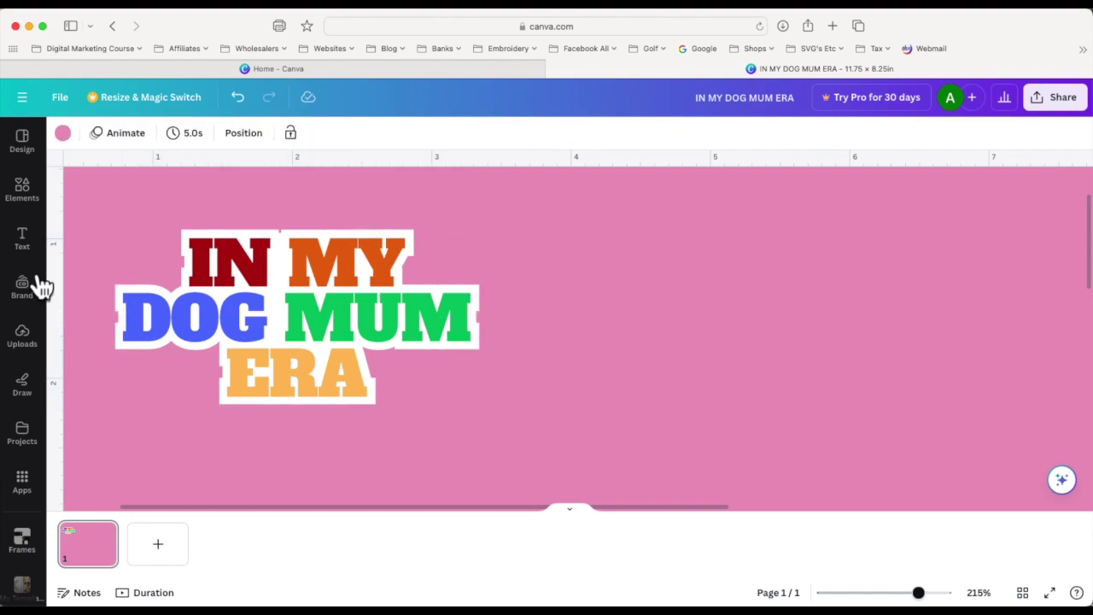
# Step: Add a new heading text box on the empty pink area beside the IN MY DOG MUM ERA group
pyautogui.click(22, 239)
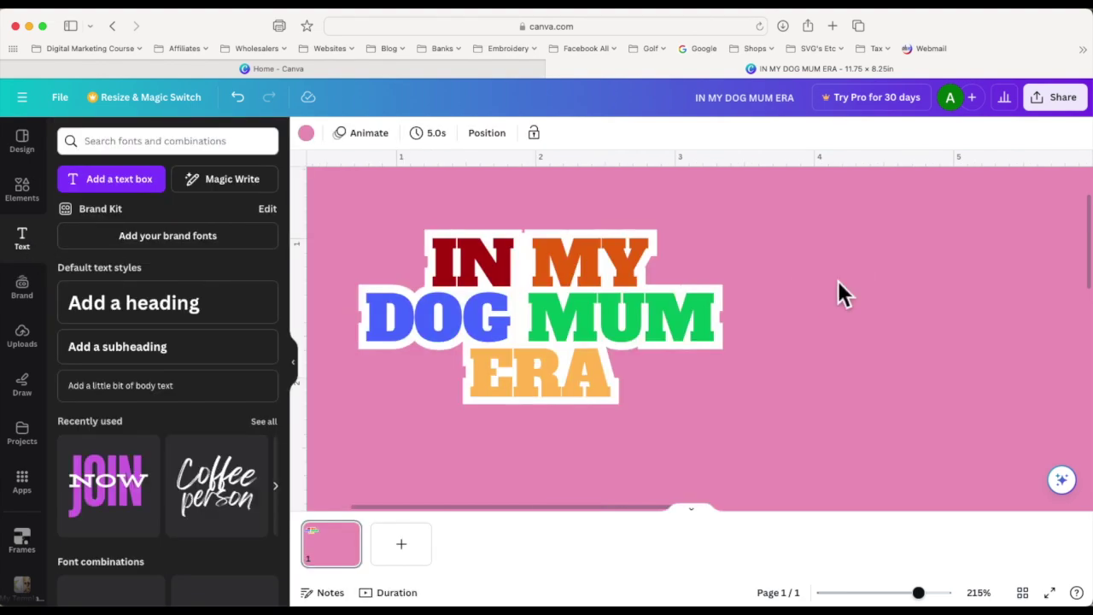
pyautogui.click(134, 299)
pyautogui.moveTo(680, 341); pyautogui.dragTo(877, 298)
pyautogui.hscroll(6, 781, 408)
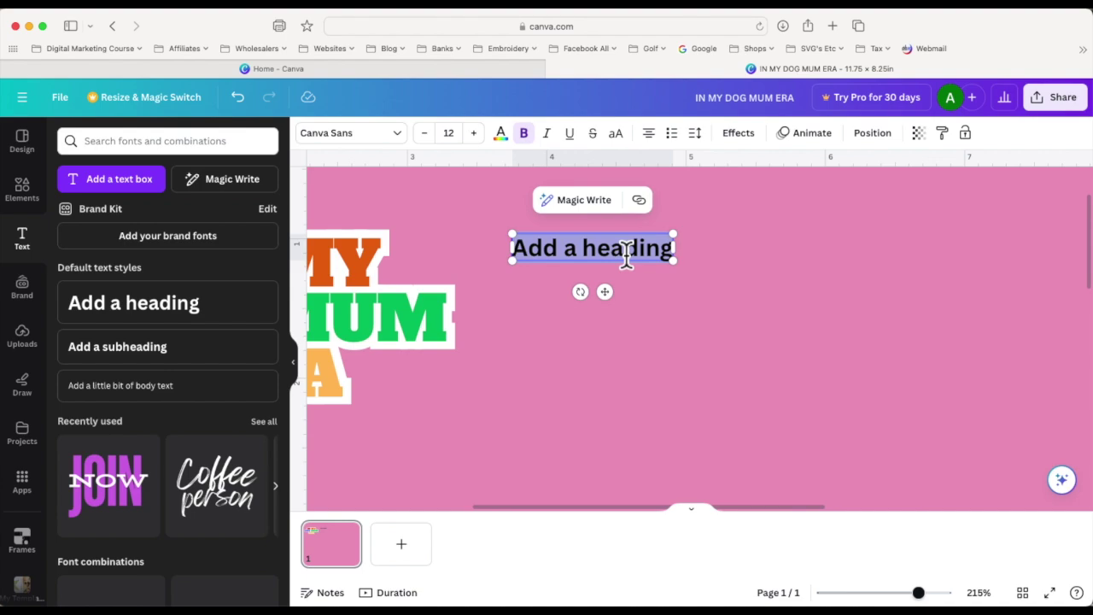
# Step: Replace the new heading's text with "MY DOG", "AND I", "TALK" and "ABOUT YOU" on four separate lines
pyautogui.write('MY DOG')
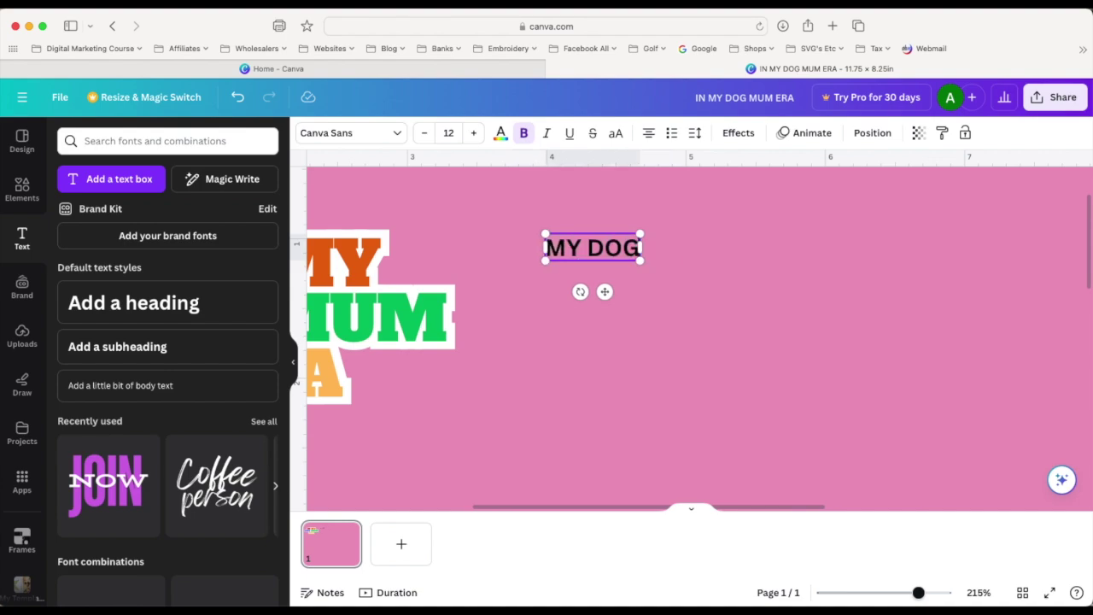
pyautogui.press('Return')
pyautogui.write('AND I')
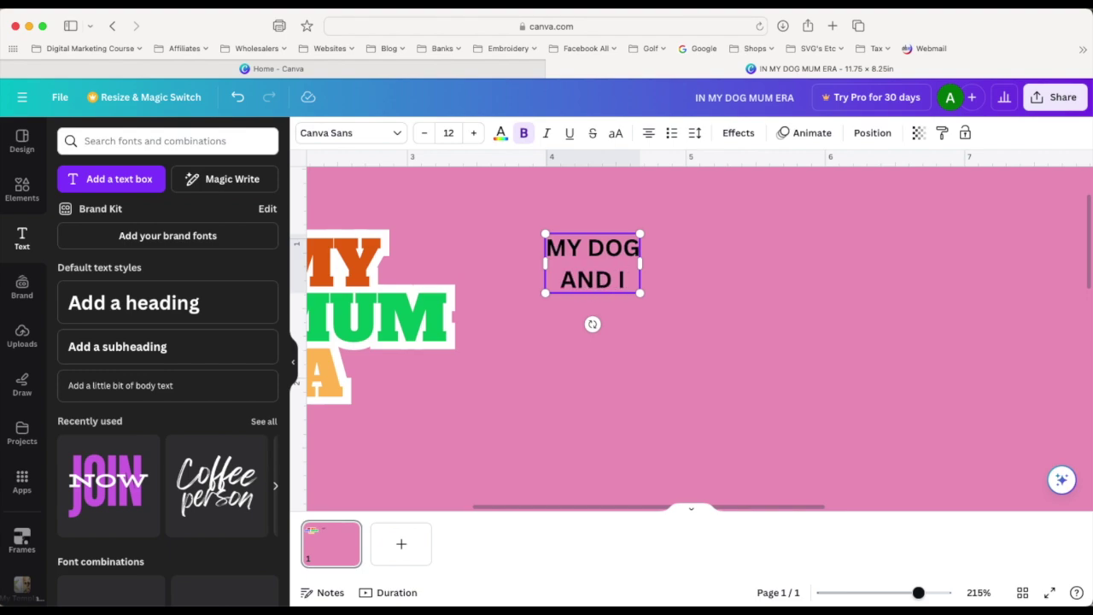
pyautogui.press('Return')
pyautogui.write('TALK')
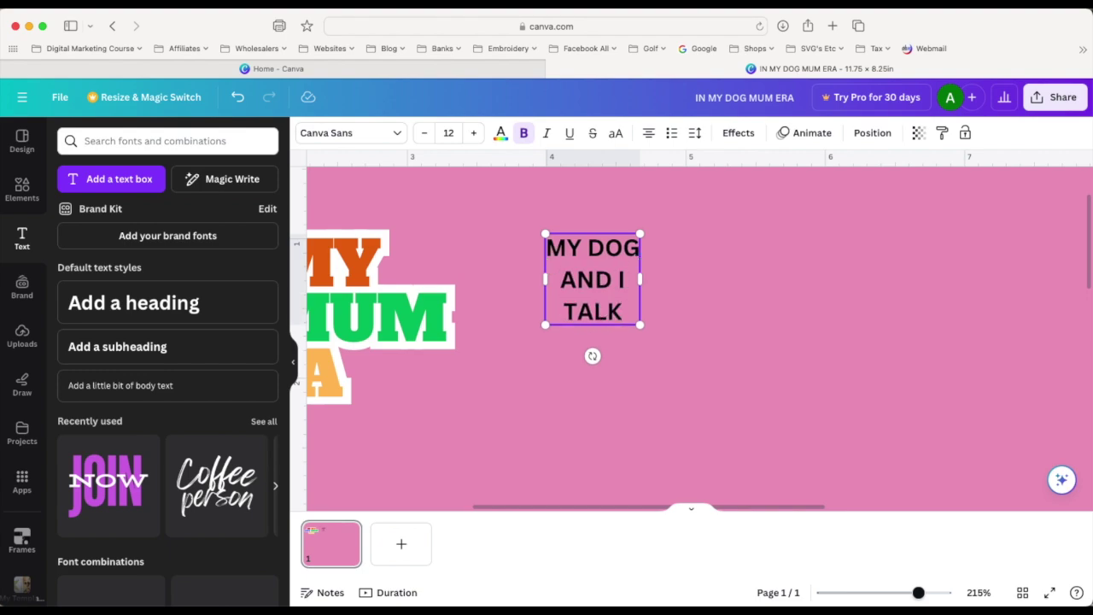
pyautogui.press('Return')
pyautogui.write('ABOUT YOU')
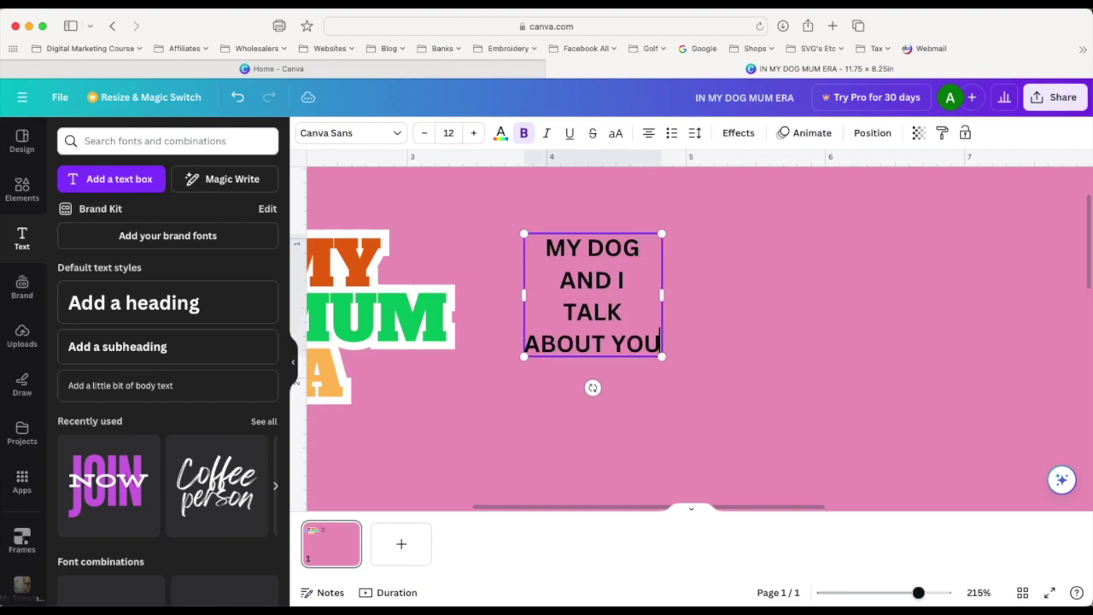
# Step: Set the ABOUT YOU line in the script font Themysion
pyautogui.moveTo(526, 345); pyautogui.dragTo(661, 345)
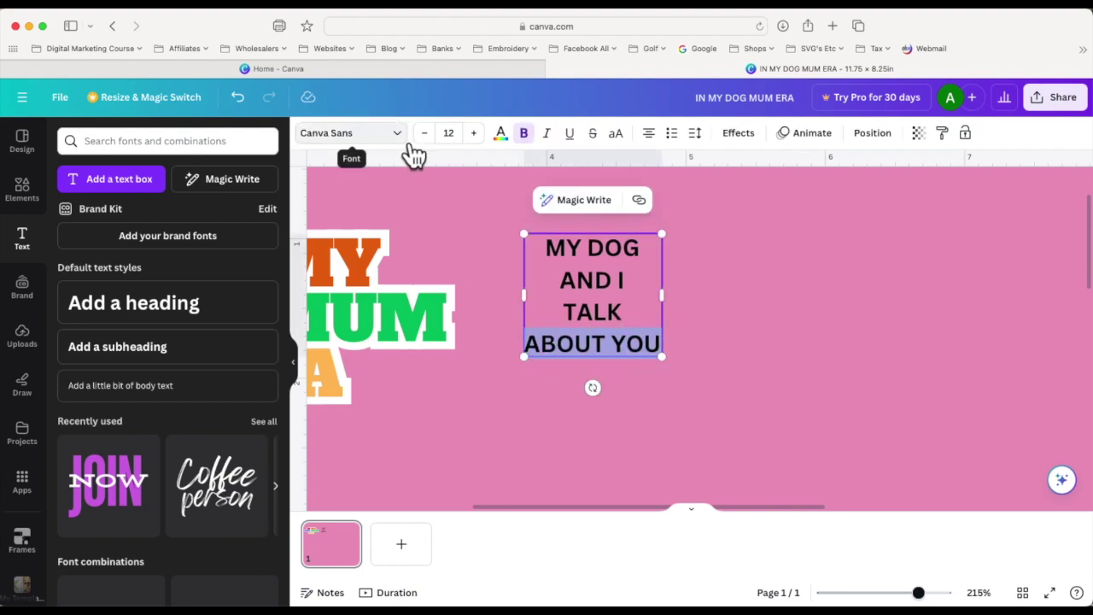
pyautogui.click(399, 136)
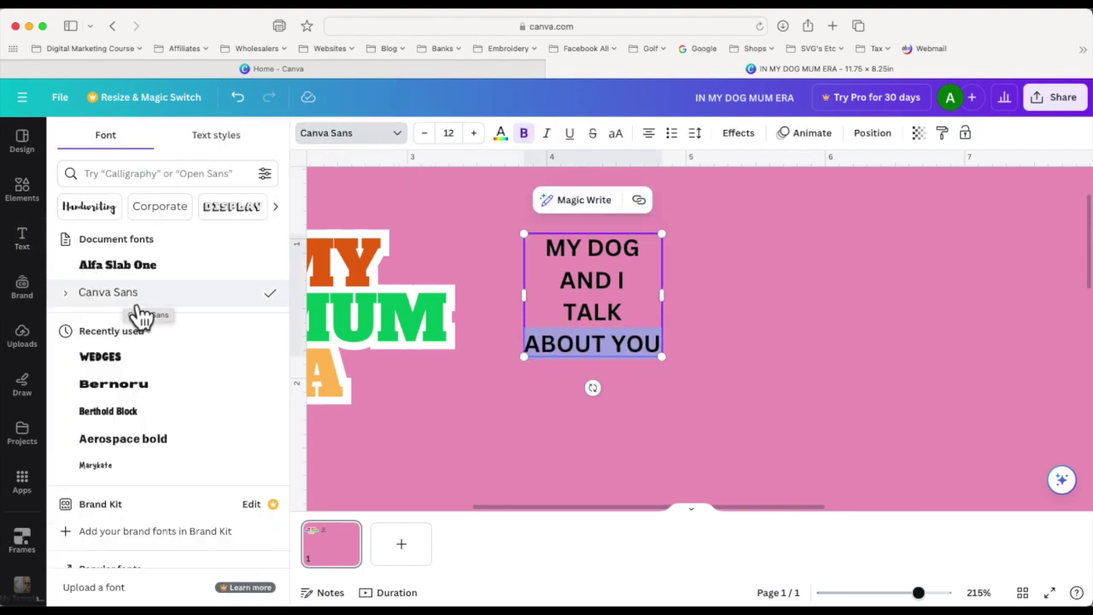
pyautogui.click(100, 215)
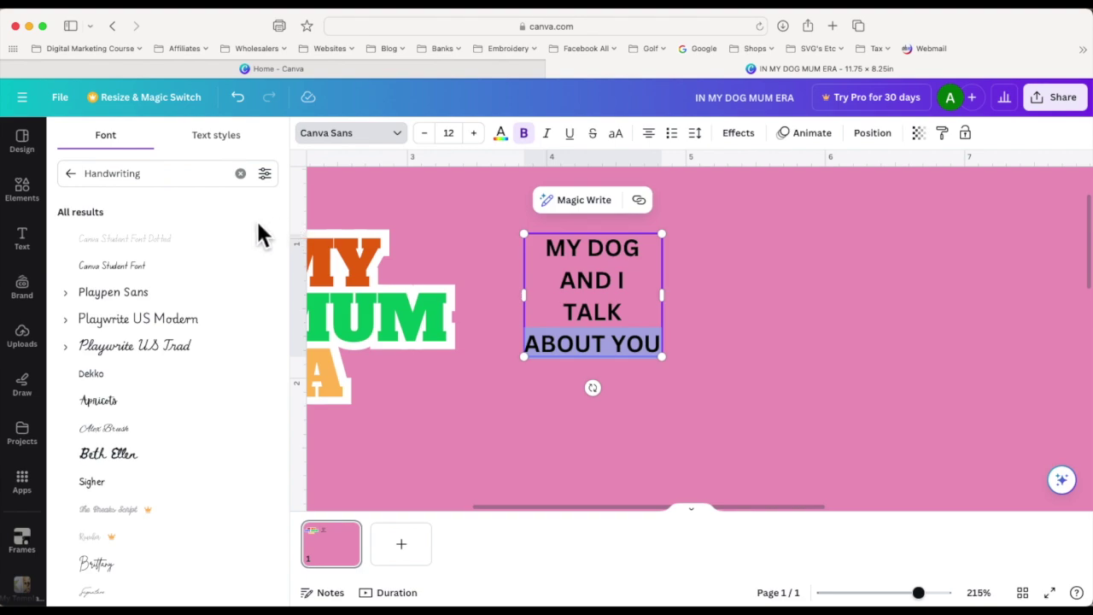
pyautogui.click(192, 350)
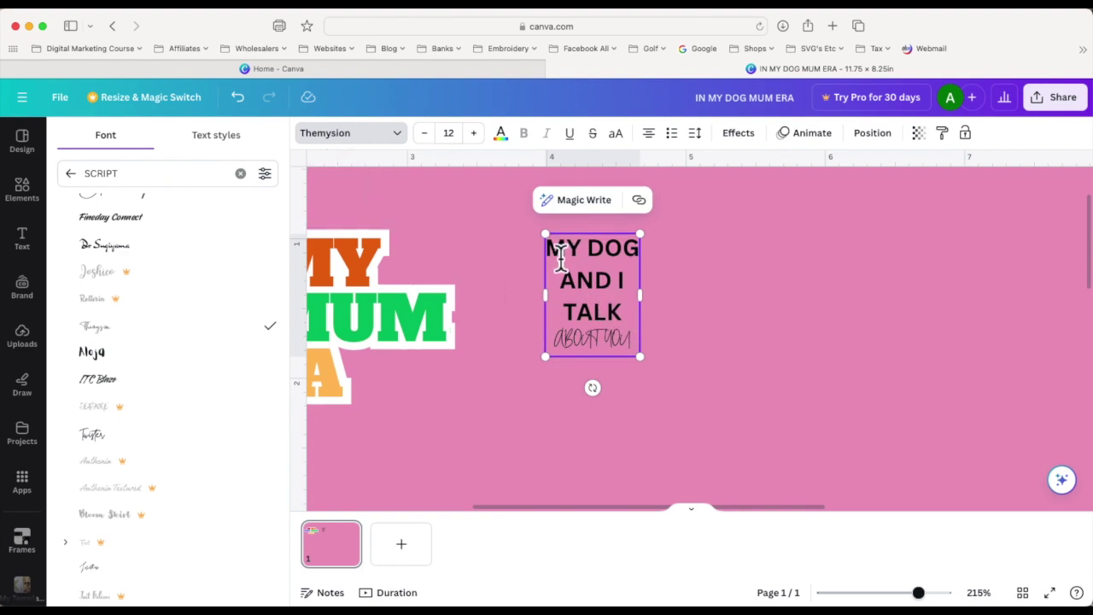
# Step: Set the MY DOG, AND I and TALK lines in the Alfa Slab One font
pyautogui.moveTo(554, 256); pyautogui.dragTo(638, 318)
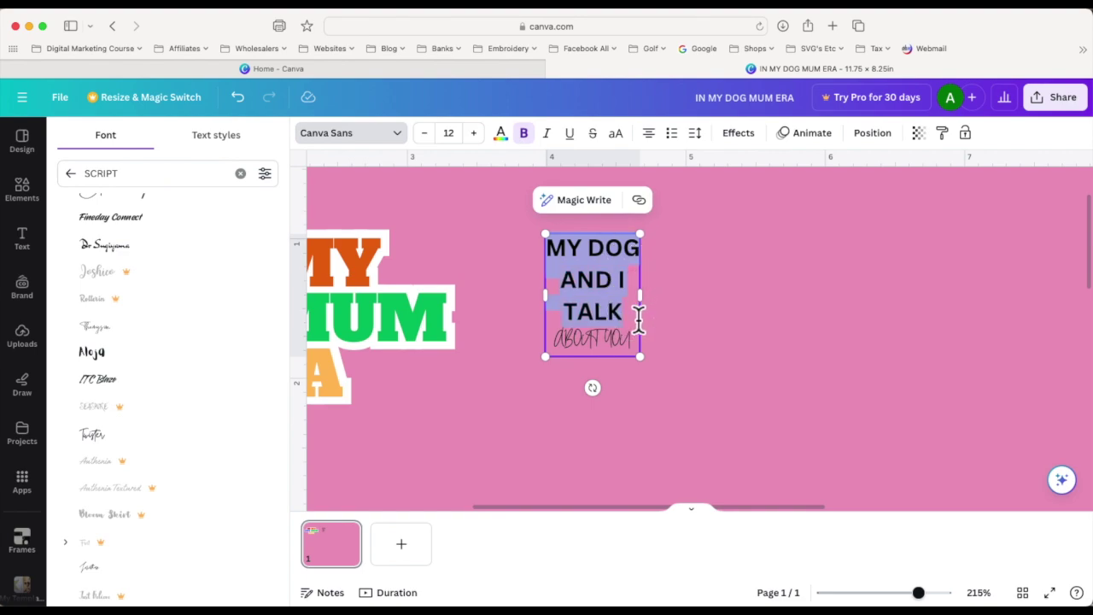
pyautogui.click(240, 173)
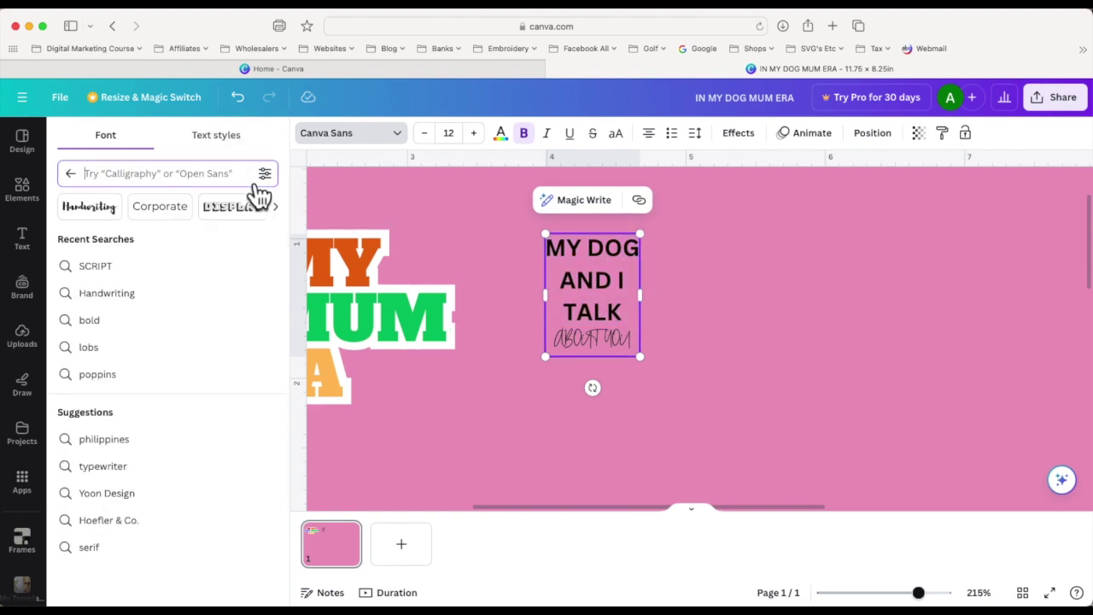
pyautogui.click(149, 271)
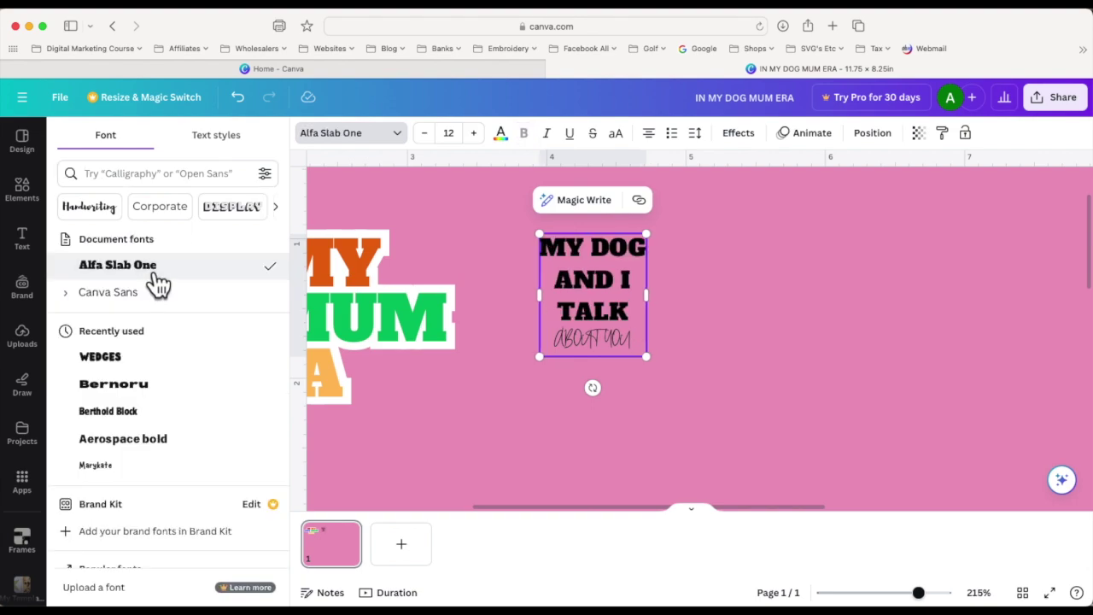
pyautogui.click(689, 293)
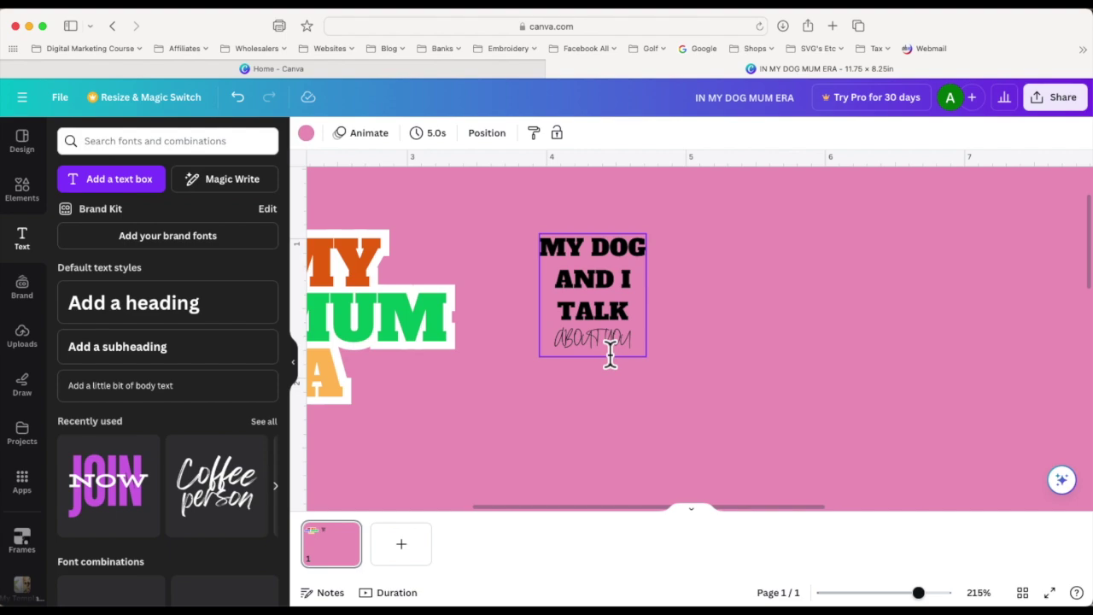
# Step: Colour all four lines of the new text dark green, #0C844A
pyautogui.click(545, 249)
pyautogui.moveTo(542, 246); pyautogui.dragTo(649, 343)
pyautogui.click(501, 137)
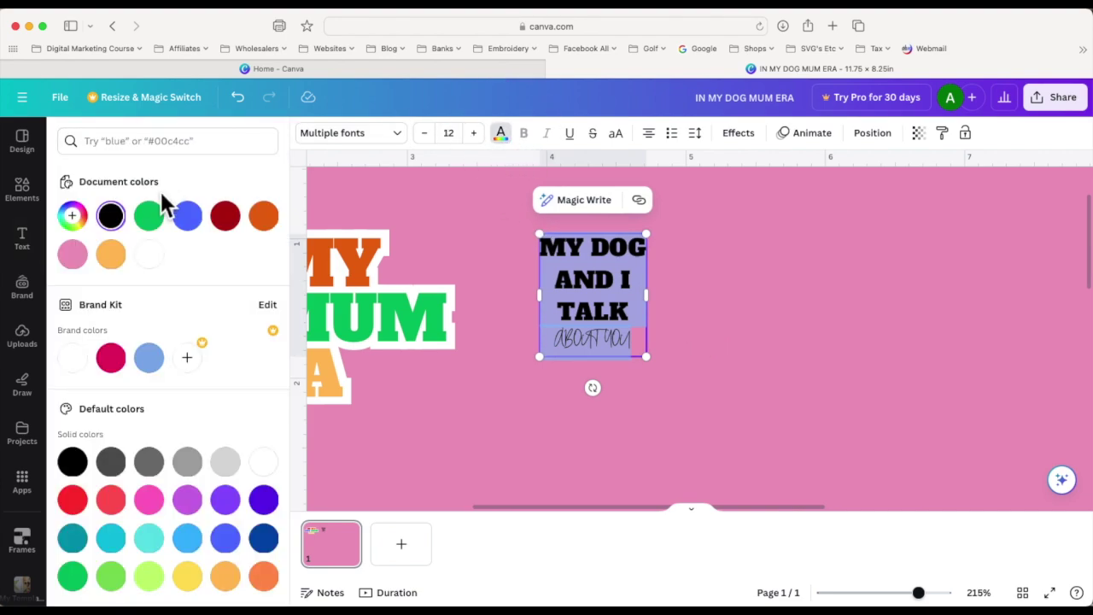
pyautogui.click(82, 582)
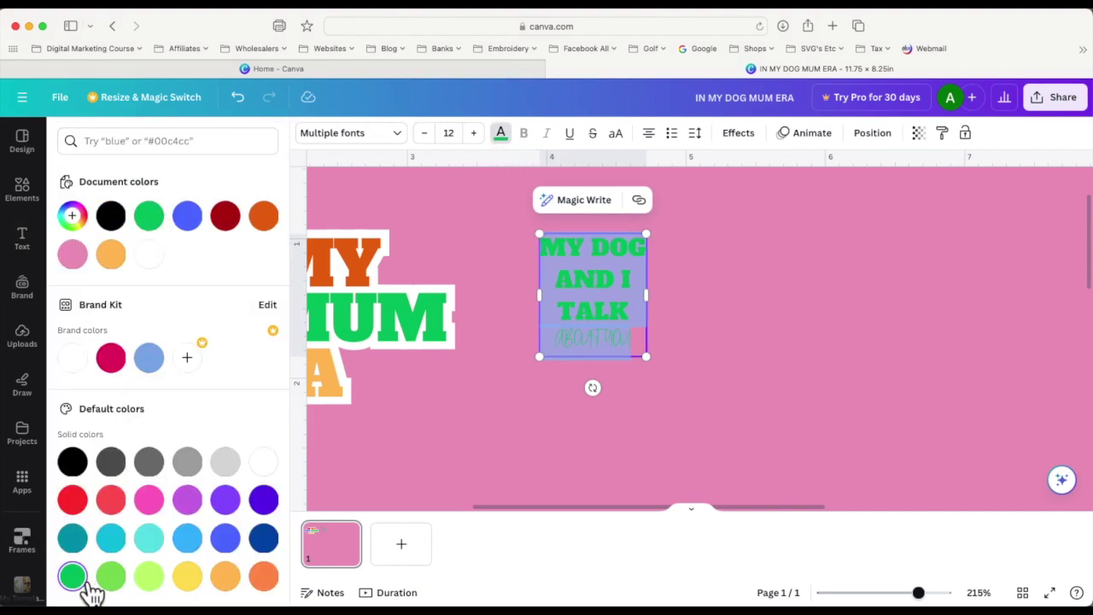
pyautogui.click(73, 217)
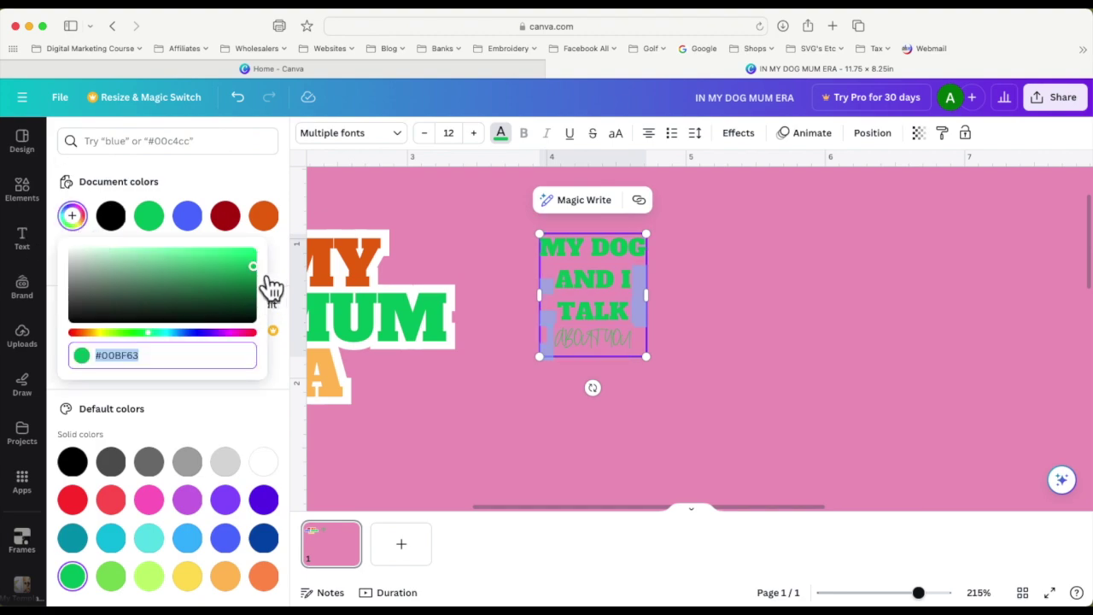
pyautogui.moveTo(253, 267); pyautogui.dragTo(242, 281)
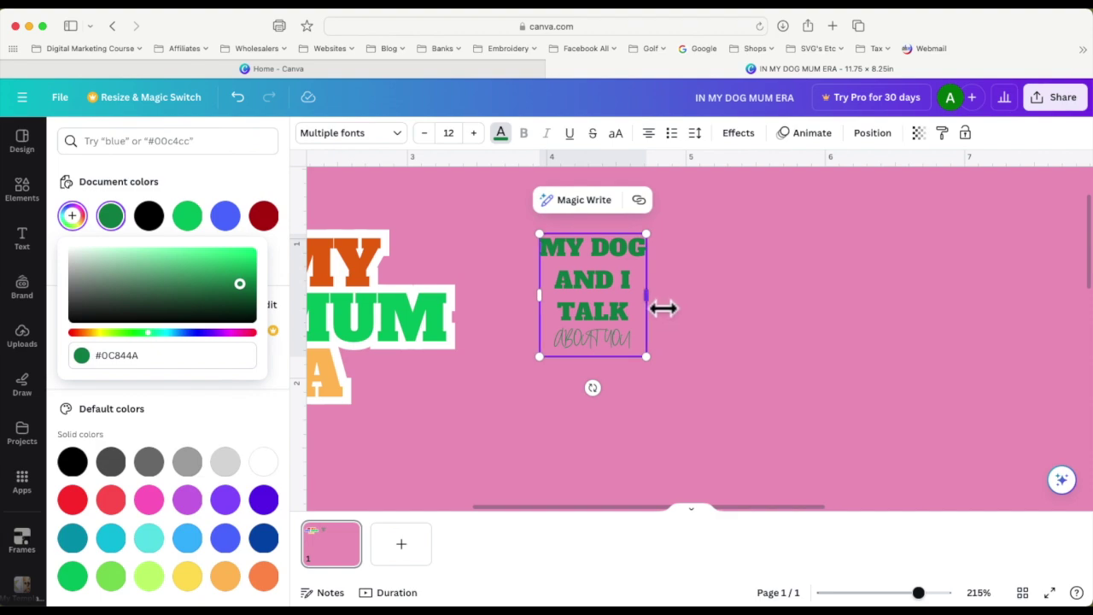
# Step: Widen the new text box slightly and increase the letter spacing of its text
pyautogui.moveTo(651, 299); pyautogui.dragTo(668, 299)
pyautogui.click(699, 135)
pyautogui.moveTo(722, 188); pyautogui.dragTo(758, 213)
pyautogui.click(749, 358)
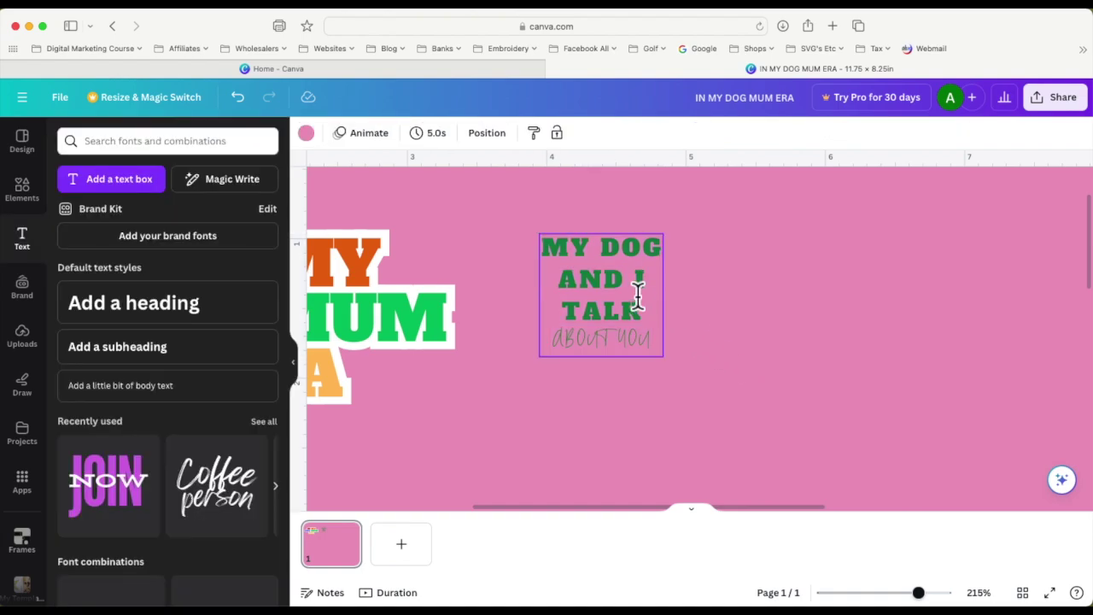
# Step: Reduce the line spacing of the green text and adjust the width and position of its text box
pyautogui.click(640, 293)
pyautogui.click(697, 134)
pyautogui.moveTo(768, 250); pyautogui.dragTo(757, 251)
pyautogui.moveTo(666, 251); pyautogui.dragTo(636, 260)
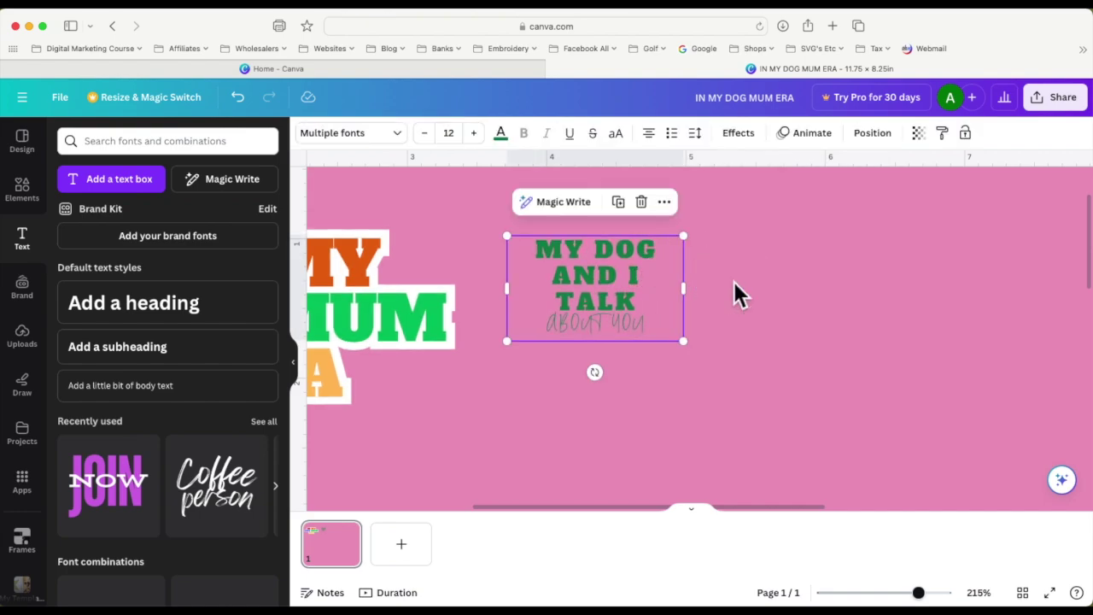
# Step: Insert the recently used square shape and flatten it into a wide rectangle on the page
pyautogui.click(742, 294)
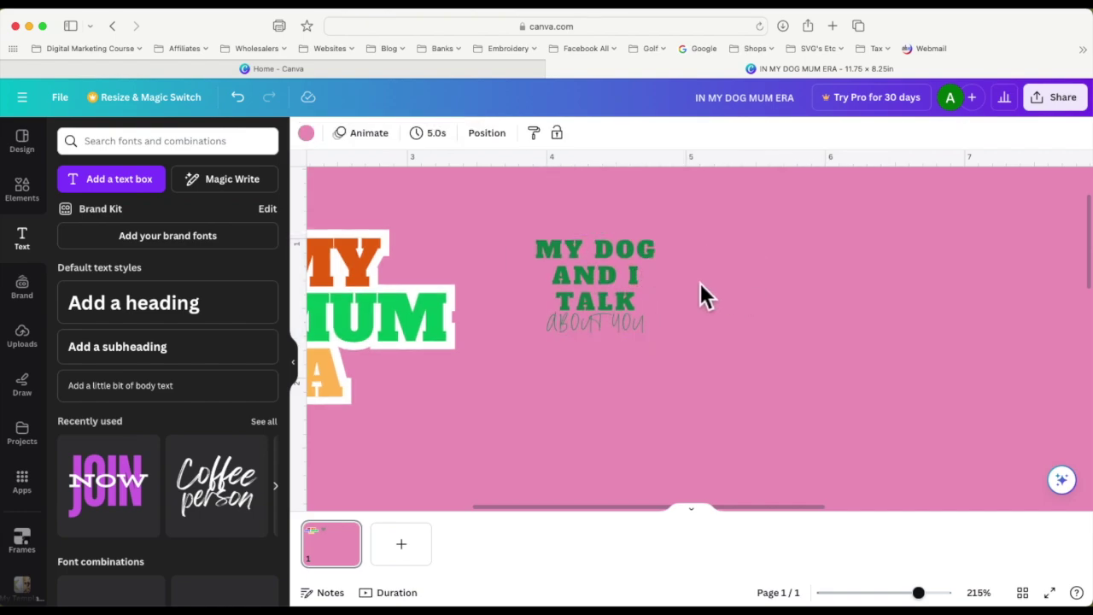
pyautogui.click(34, 203)
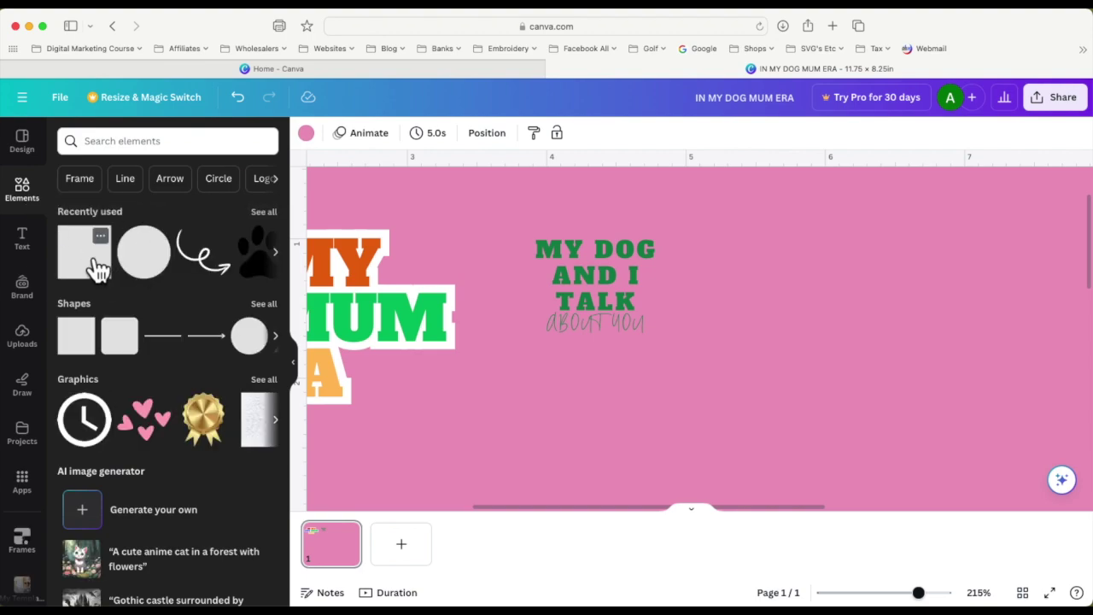
pyautogui.click(96, 269)
pyautogui.moveTo(918, 592); pyautogui.dragTo(888, 592)
pyautogui.moveTo(713, 409); pyautogui.dragTo(710, 338)
pyautogui.click(712, 307)
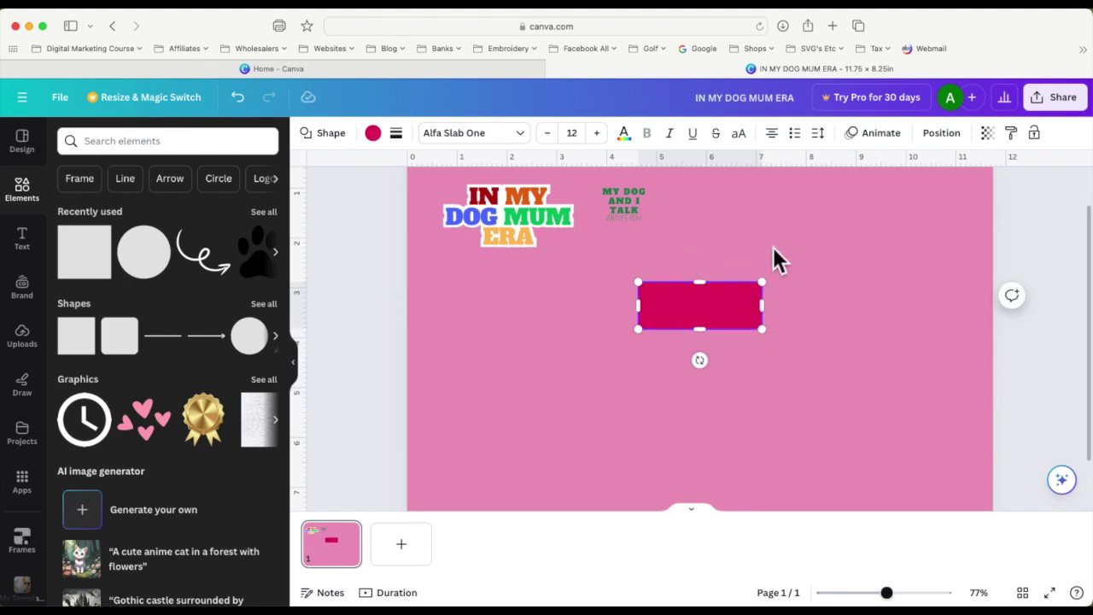
# Step: Place the rectangle behind the green MY DOG AND I TALK ABOUT YOU text, sized about 2 × 1.5 in
pyautogui.moveTo(756, 317); pyautogui.dragTo(672, 215)
pyautogui.keyDown('ctrl'); pyautogui.scroll(5, 612, 323); pyautogui.keyUp('ctrl')
pyautogui.moveTo(526, 244); pyautogui.dragTo(755, 398)
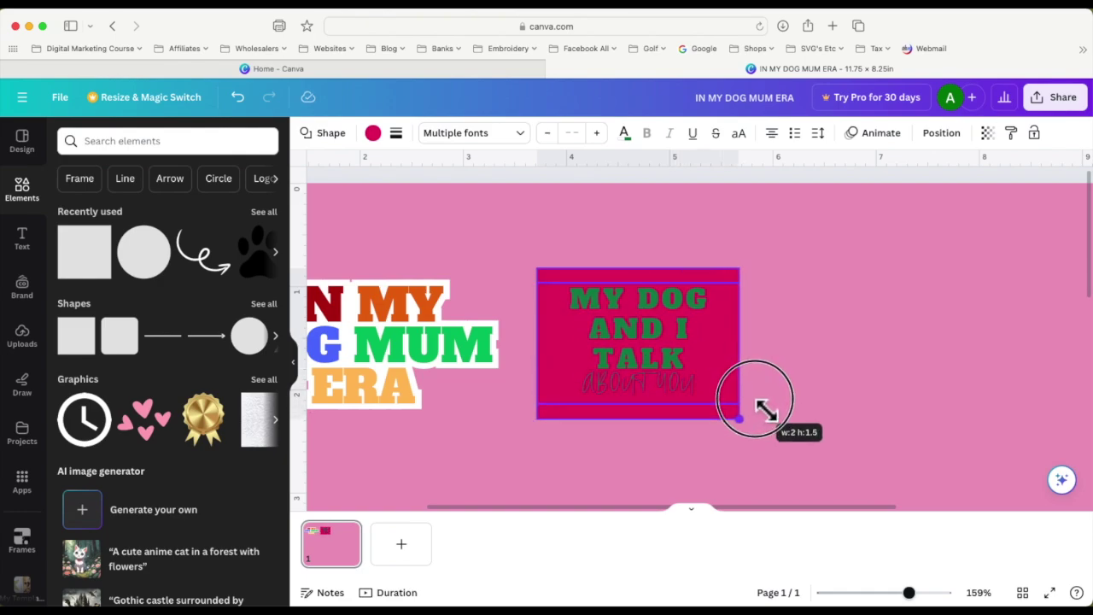
pyautogui.moveTo(755, 398); pyautogui.dragTo(756, 400)
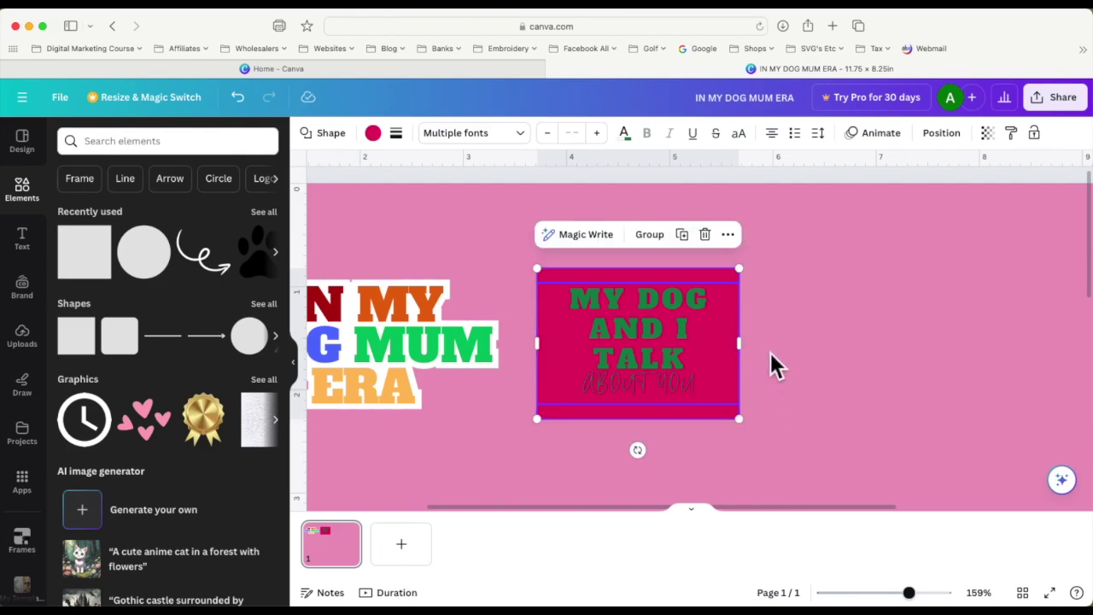
# Step: Fill the rectangle behind the green text with white
pyautogui.click(723, 283)
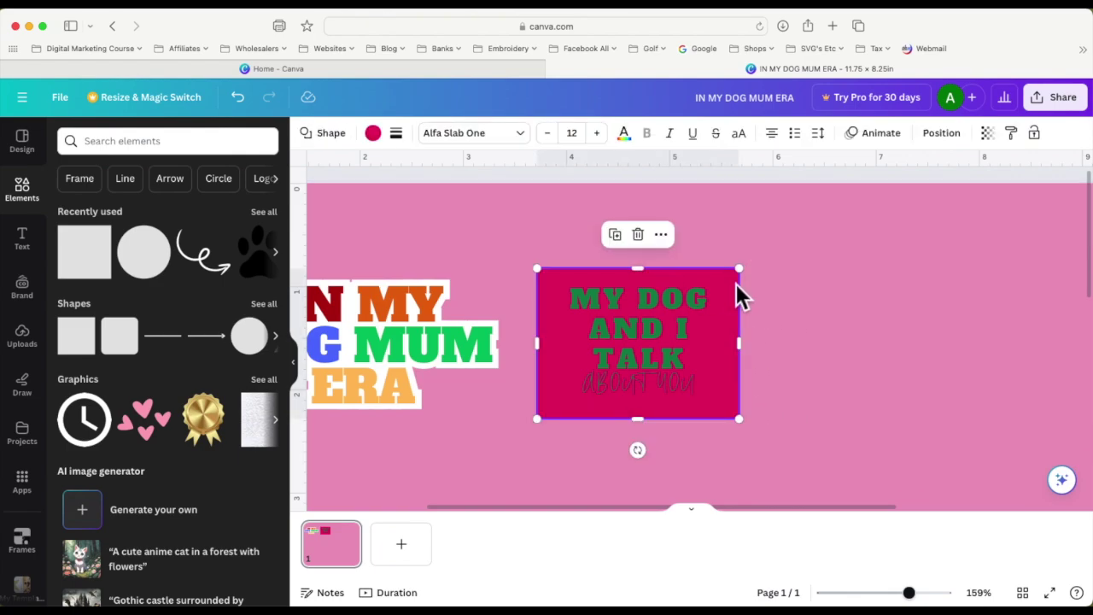
pyautogui.click(388, 141)
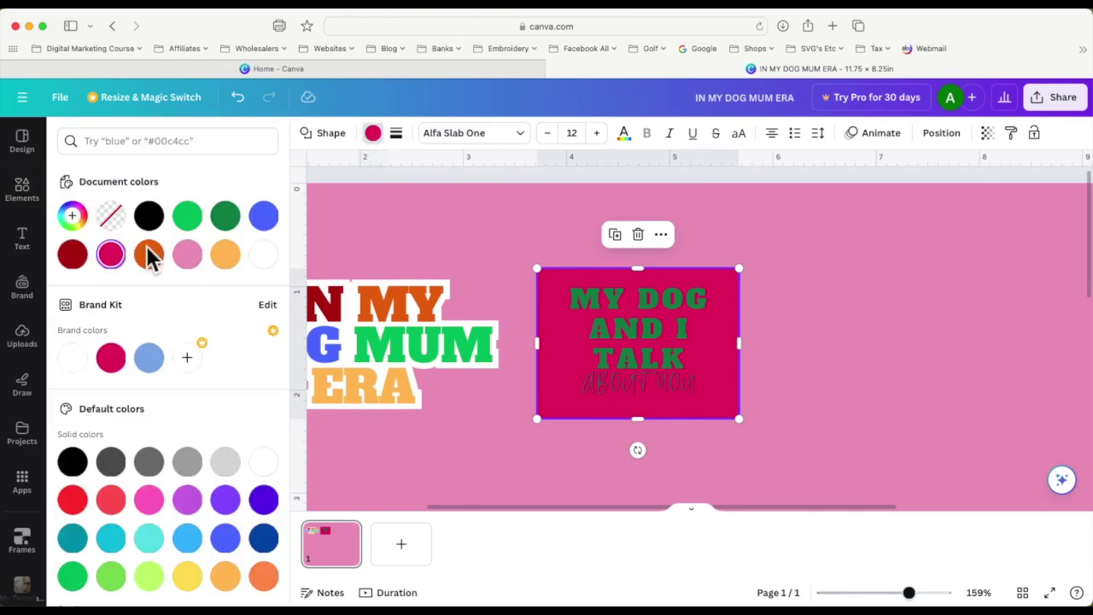
pyautogui.click(72, 357)
pyautogui.click(845, 331)
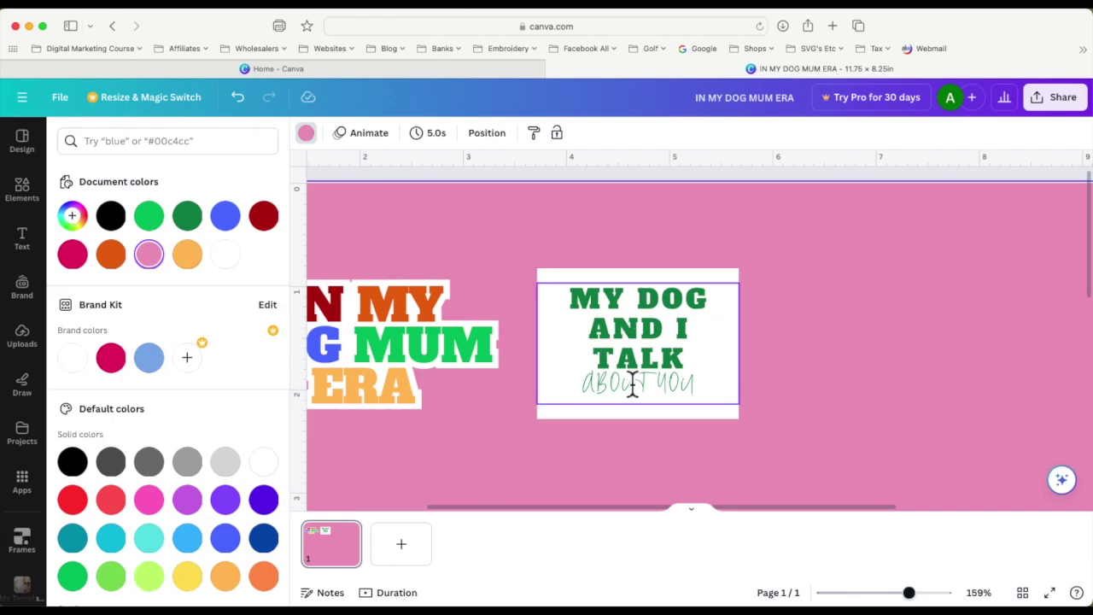
pyautogui.click(795, 401)
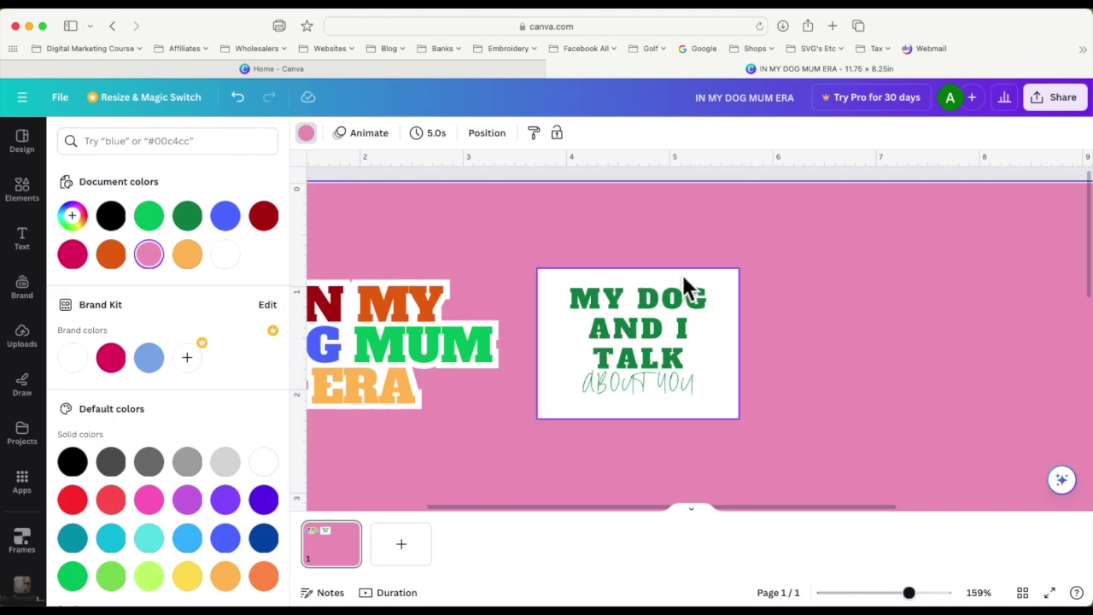
# Step: Trim the white rectangle so it fits closely around the green text
pyautogui.click(659, 281)
pyautogui.moveTo(640, 268); pyautogui.dragTo(642, 278)
pyautogui.moveTo(639, 419); pyautogui.dragTo(651, 414)
# Step: Group the white rectangle with the green text and move the group up near the page's upper edge
pyautogui.moveTo(527, 244); pyautogui.dragTo(753, 431)
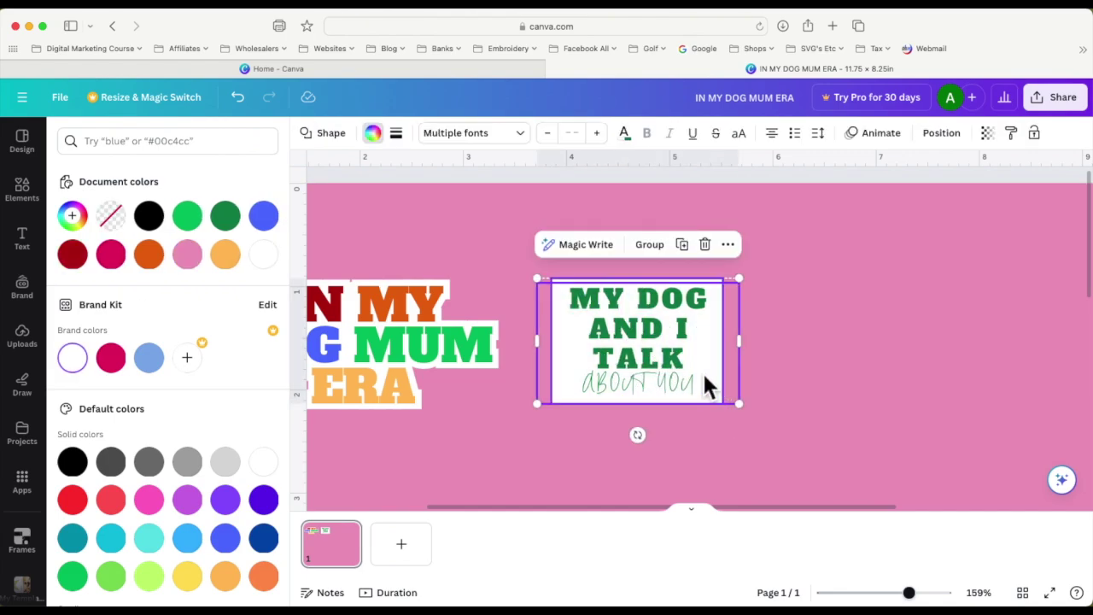
pyautogui.click(657, 246)
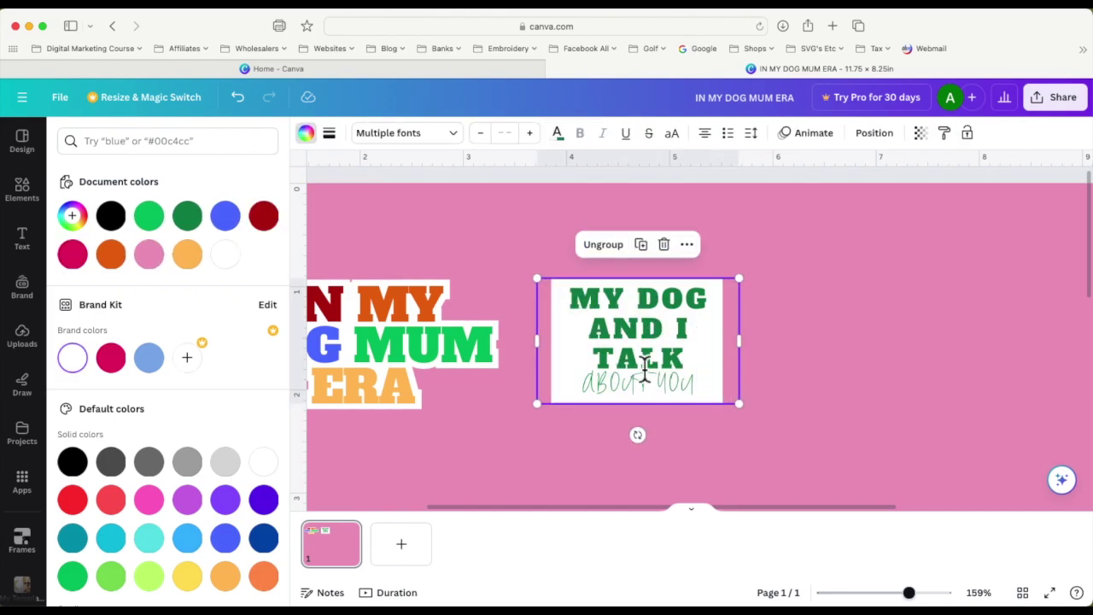
pyautogui.moveTo(661, 367); pyautogui.dragTo(625, 311)
pyautogui.click(749, 336)
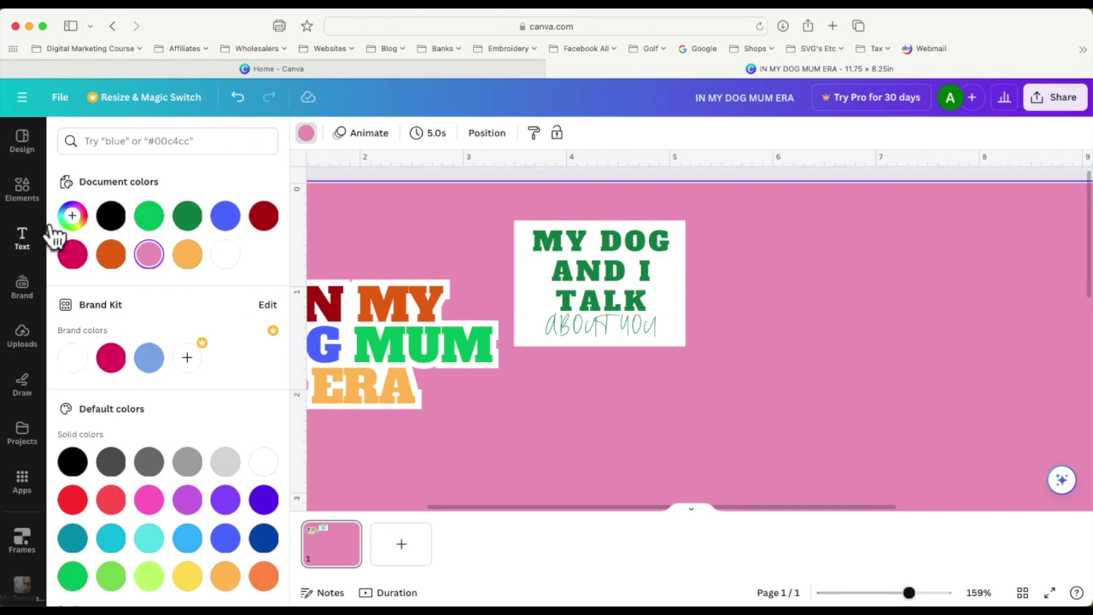
# Step: Insert the uploaded LOVE image with the paw print and place it on the right half of the page
pyautogui.click(32, 349)
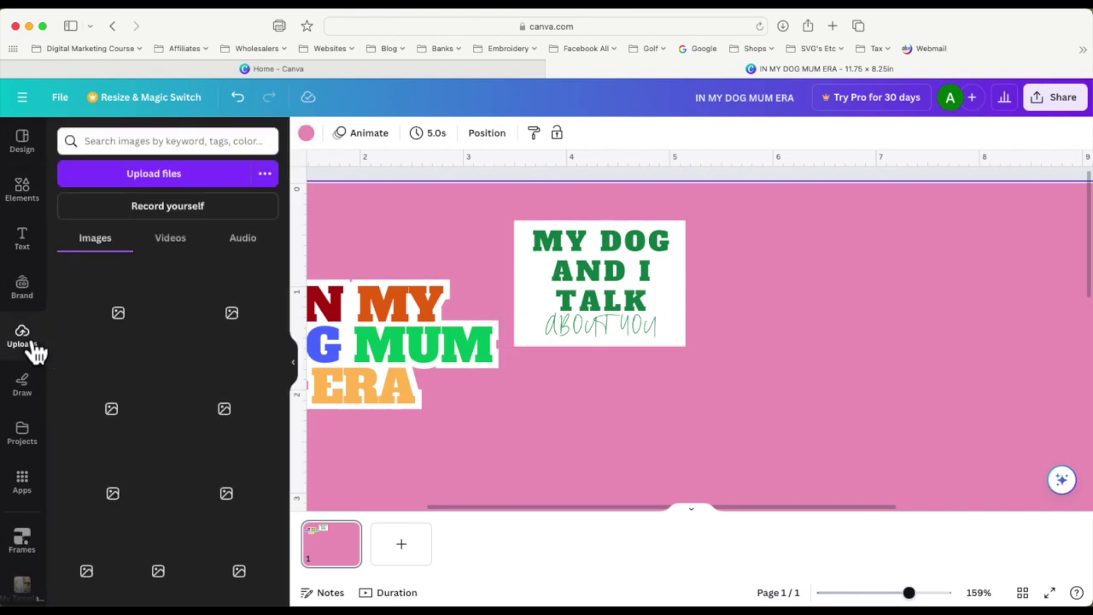
pyautogui.scroll(-10, 163, 384)
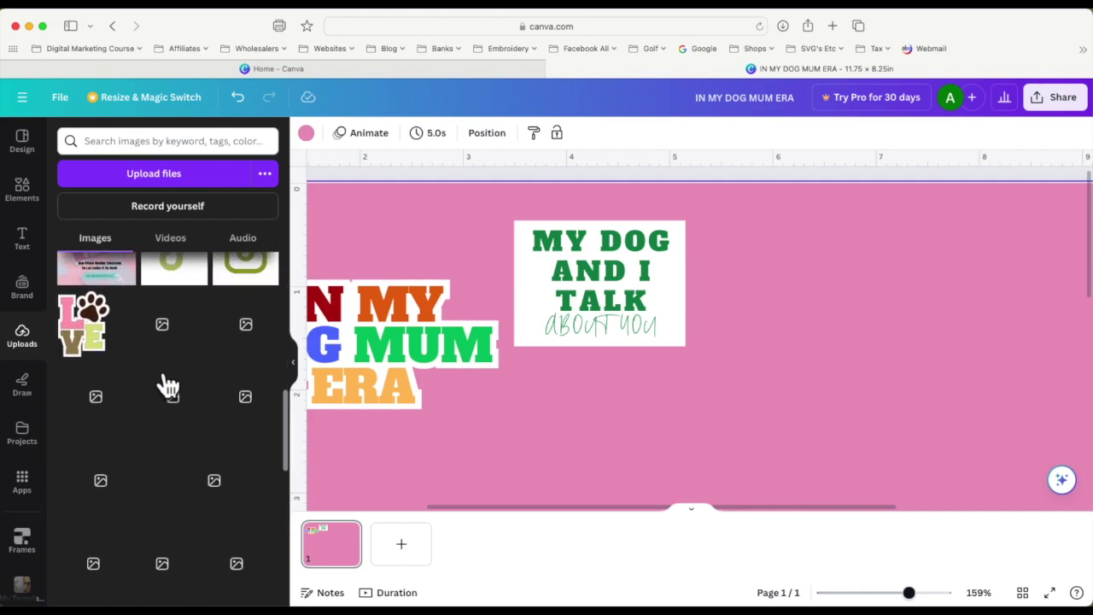
pyautogui.click(96, 341)
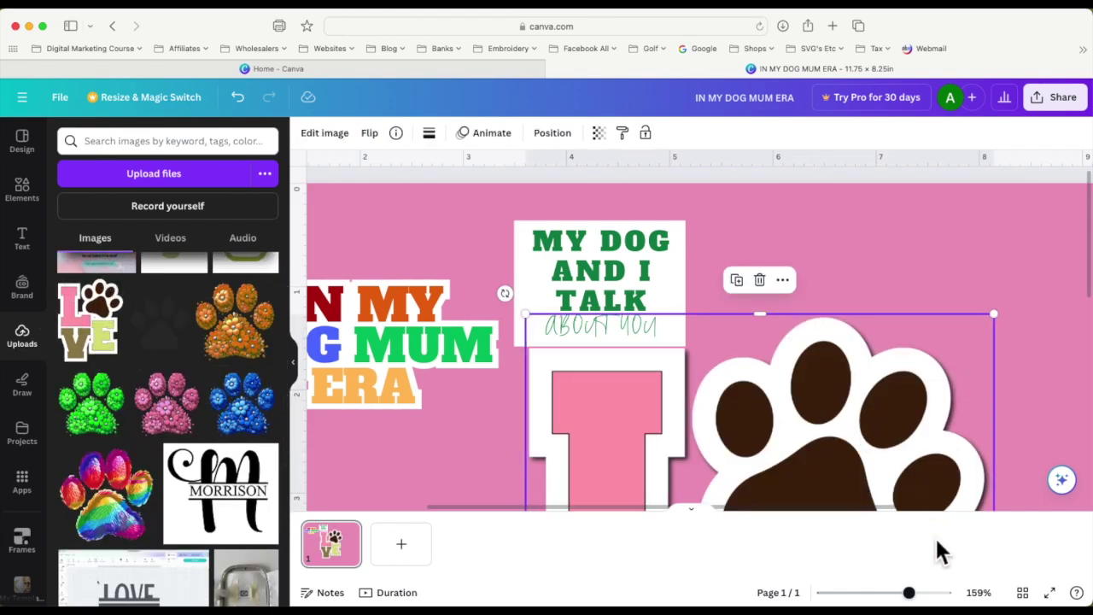
pyautogui.moveTo(909, 592); pyautogui.dragTo(865, 591)
pyautogui.moveTo(733, 383); pyautogui.dragTo(798, 380)
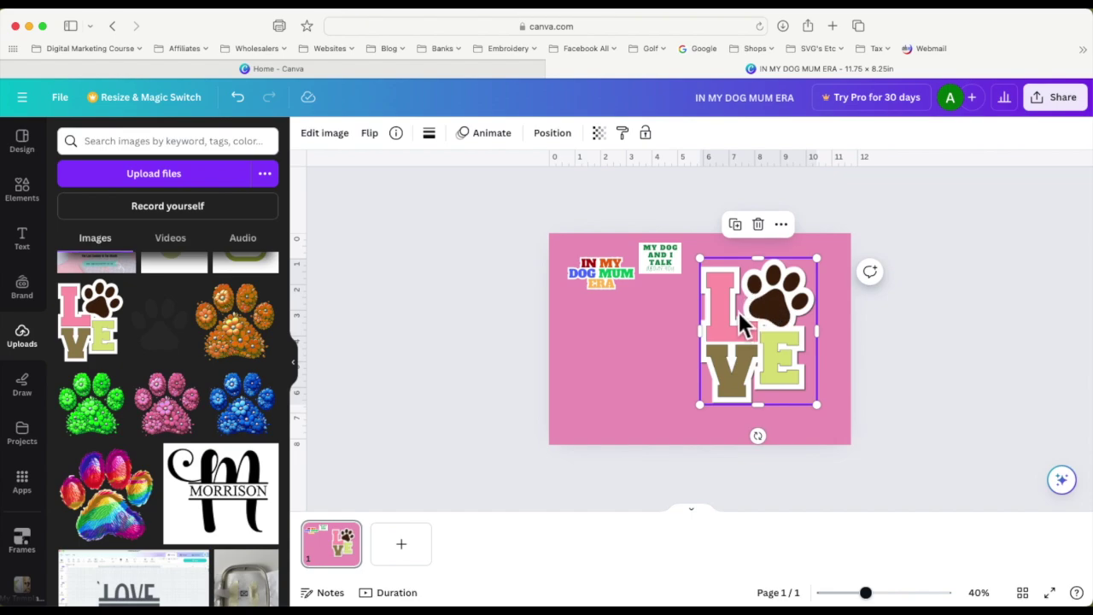
# Step: Shrink the LOVE image to about 2 in wide and move it below the IN MY DOG MUM ERA text
pyautogui.moveTo(828, 421); pyautogui.dragTo(759, 334)
pyautogui.moveTo(735, 299); pyautogui.dragTo(608, 341)
pyautogui.moveTo(865, 592); pyautogui.dragTo(904, 592)
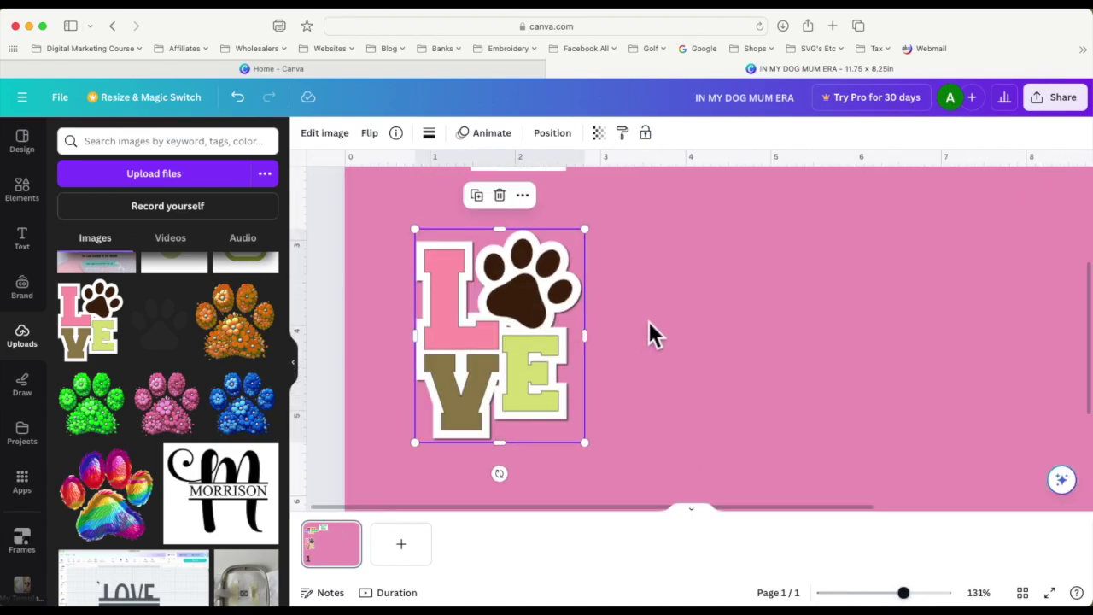
# Step: Draw white marker strokes over the pink gaps between the letters and paw of the LOVE image
pyautogui.scroll(-1, 648, 321)
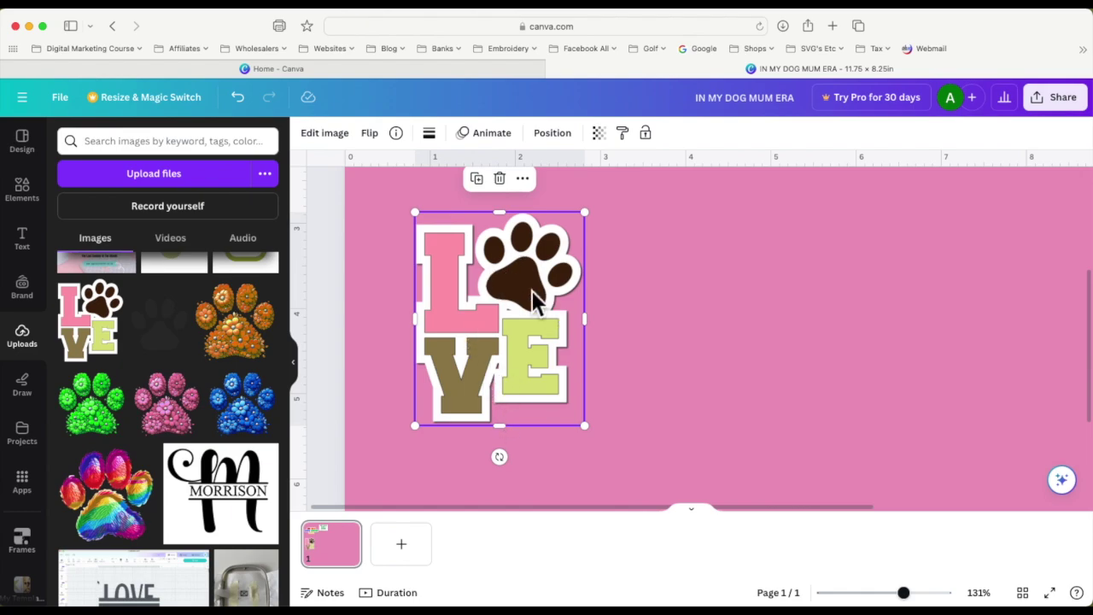
pyautogui.click(36, 399)
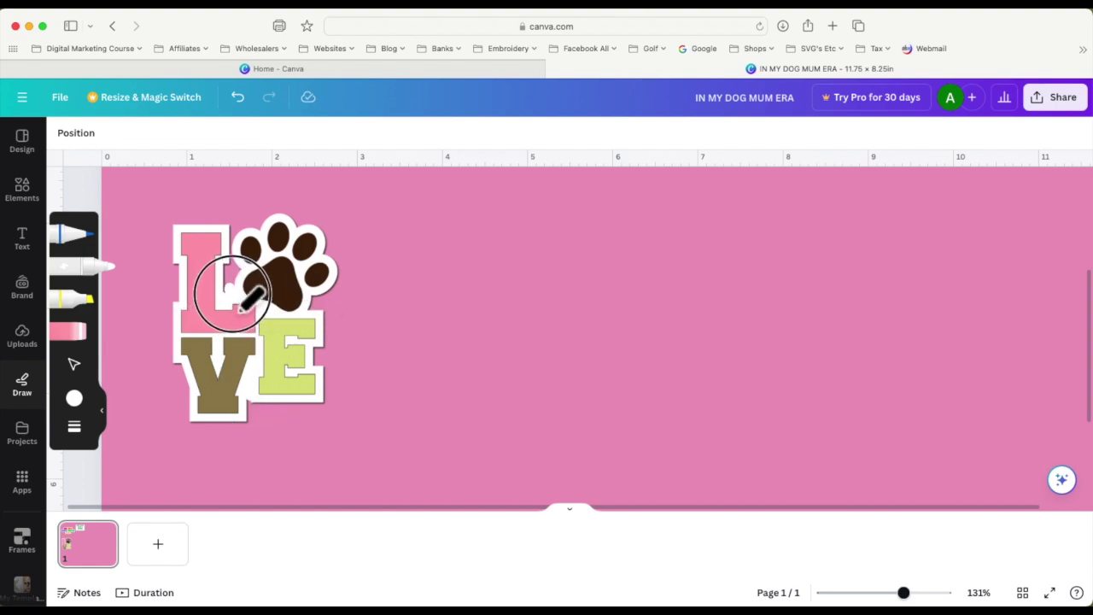
pyautogui.moveTo(226, 272)
pyautogui.mouseDown()
pyautogui.moveTo(220, 261)
pyautogui.moveTo(234, 254)
pyautogui.moveTo(233, 280)
pyautogui.moveTo(207, 256)
pyautogui.moveTo(256, 268)
pyautogui.moveTo(214, 256)
pyautogui.moveTo(229, 247)
pyautogui.mouseUp()
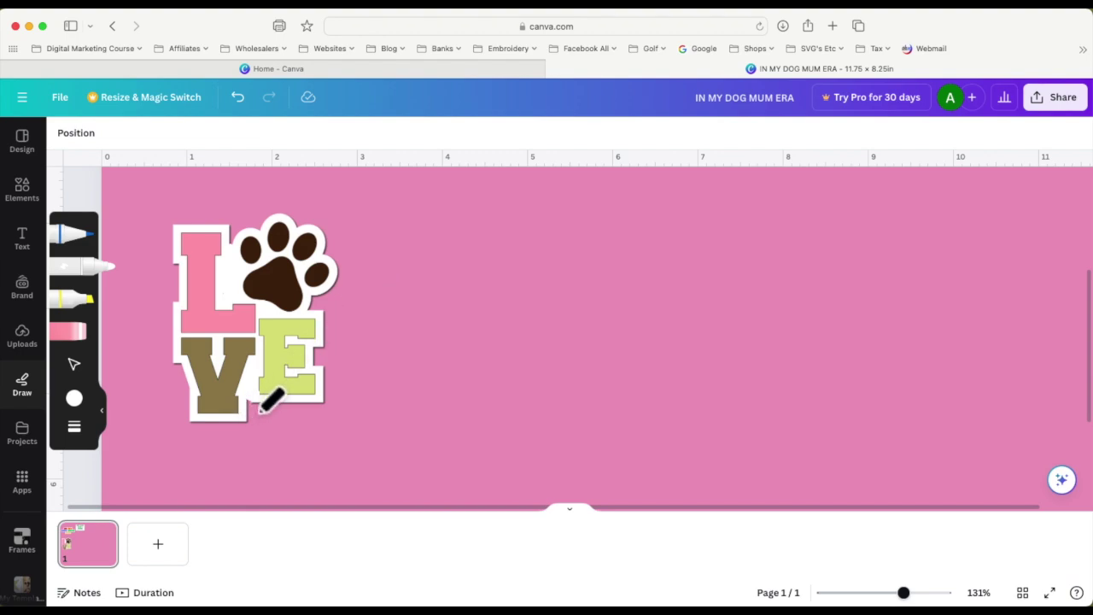
pyautogui.moveTo(246, 398); pyautogui.dragTo(250, 400)
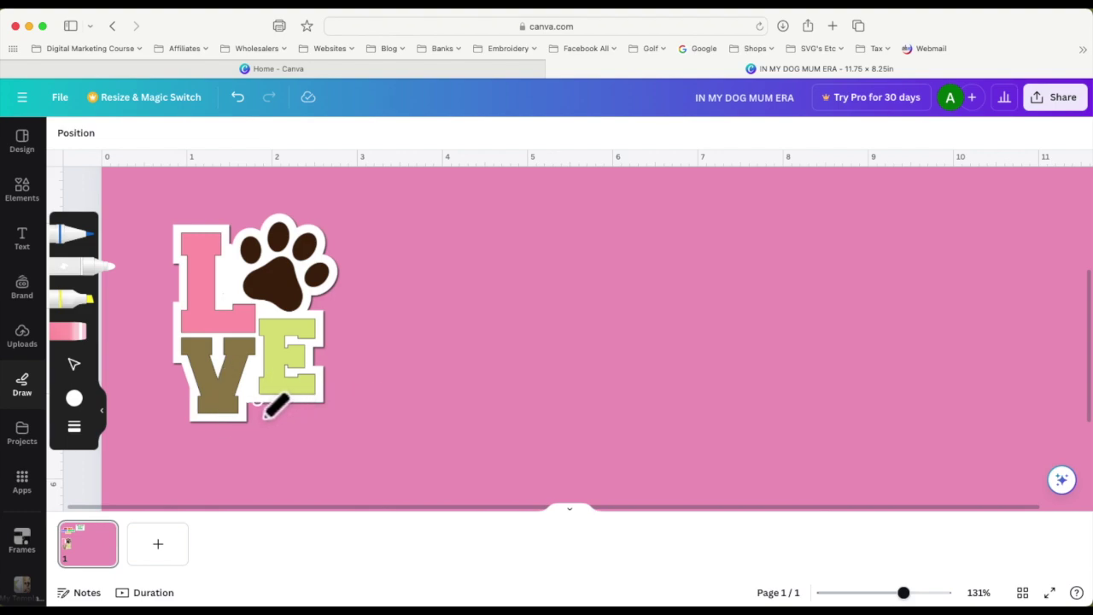
pyautogui.click(104, 414)
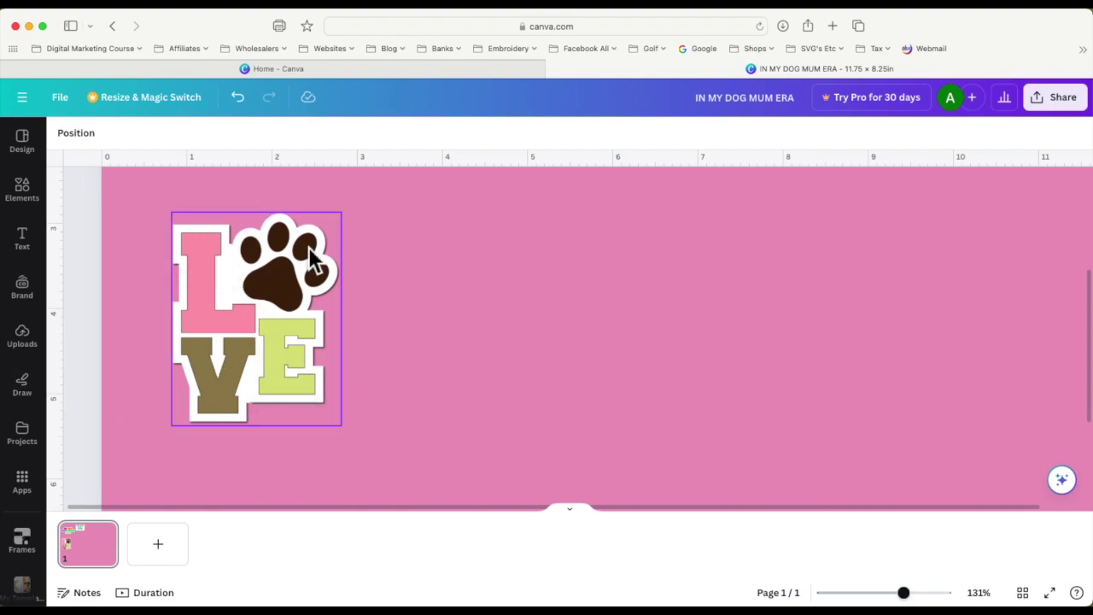
# Step: Move the LOVE image away from its white brush strokes and undo the move
pyautogui.click(314, 273)
pyautogui.moveTo(312, 273); pyautogui.dragTo(532, 256)
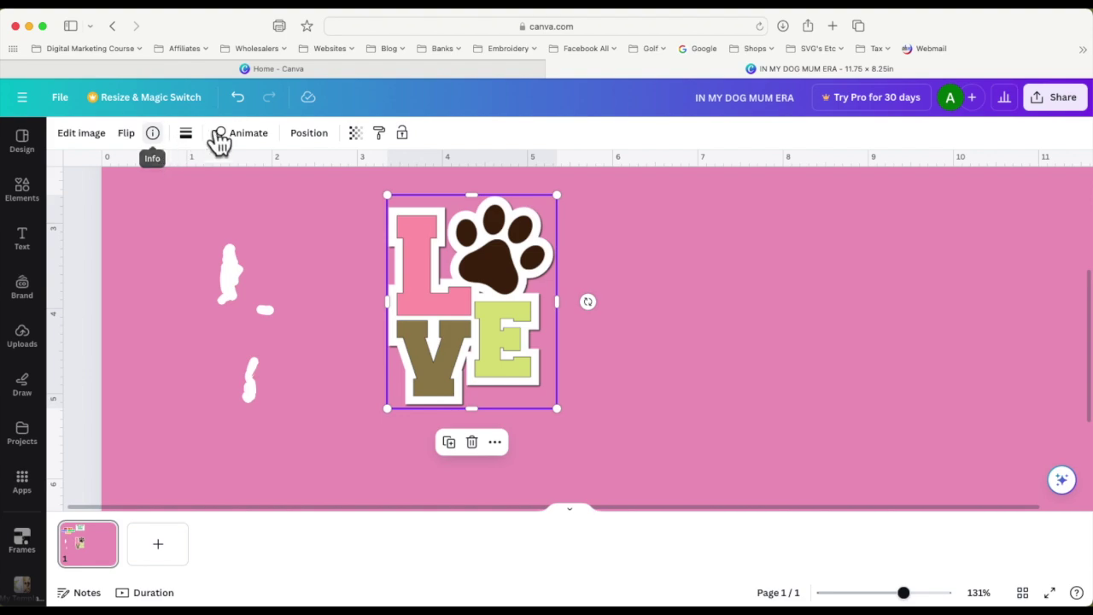
pyautogui.click(240, 99)
# Step: Group the LOVE image with its white brush strokes, and shift the group slightly left while shrinking it a little
pyautogui.click(149, 187)
pyautogui.moveTo(139, 191); pyautogui.dragTo(424, 467)
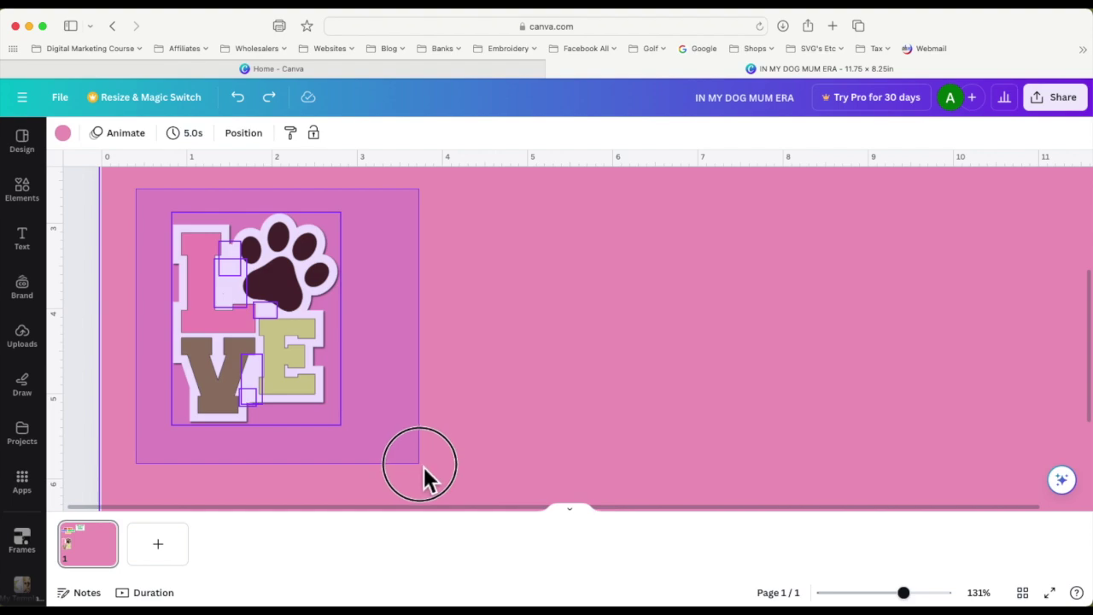
pyautogui.moveTo(424, 466); pyautogui.dragTo(423, 466)
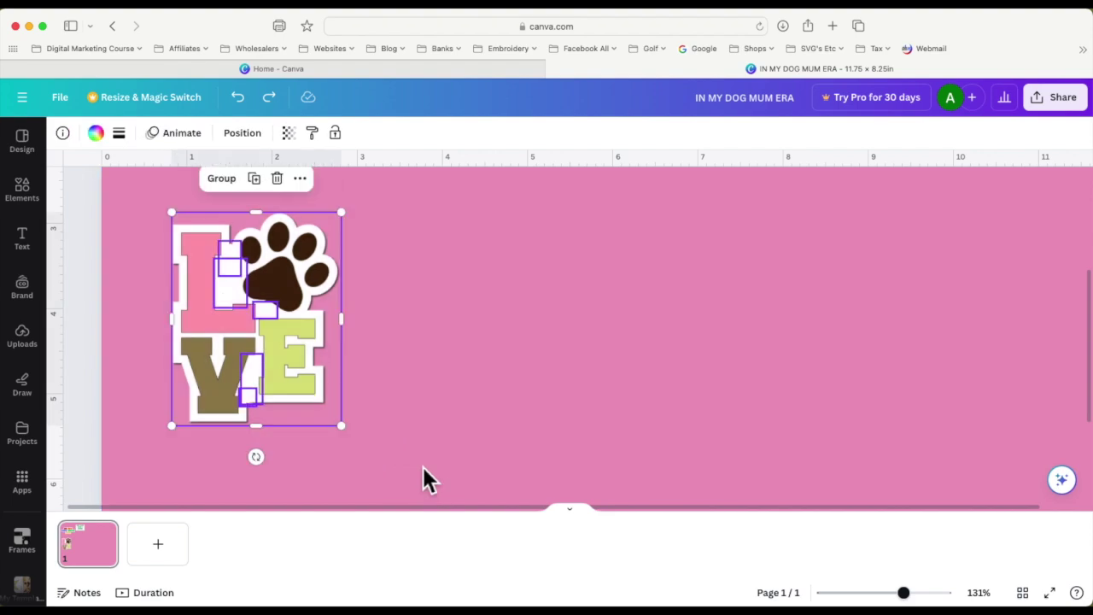
pyautogui.click(237, 182)
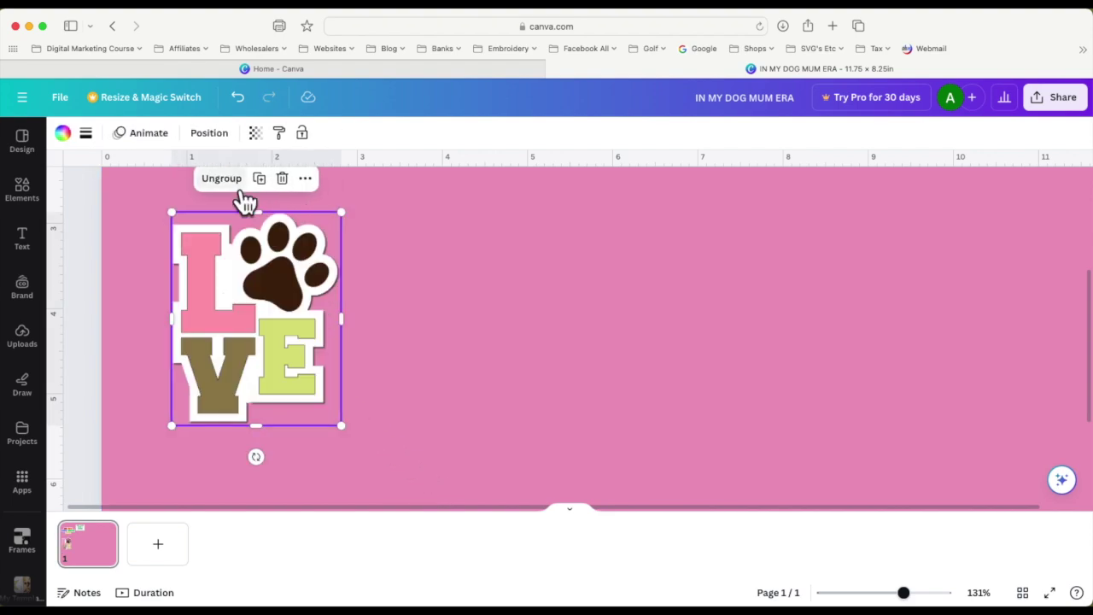
pyautogui.moveTo(307, 268); pyautogui.dragTo(275, 293)
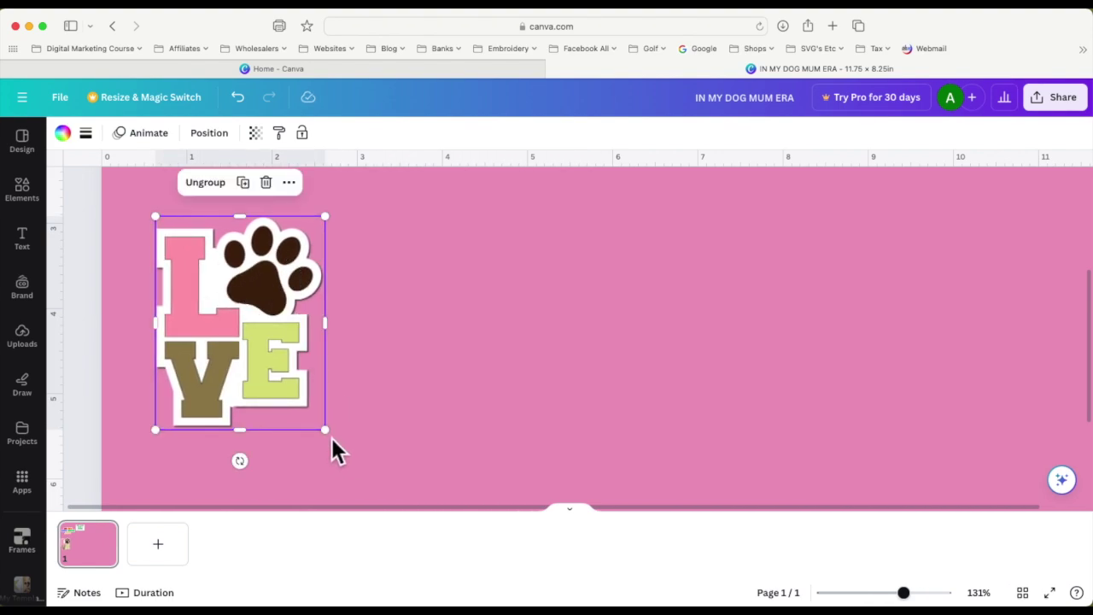
pyautogui.moveTo(325, 430)
pyautogui.mouseDown()
pyautogui.moveTo(316, 422)
pyautogui.moveTo(323, 427)
pyautogui.mouseUp()
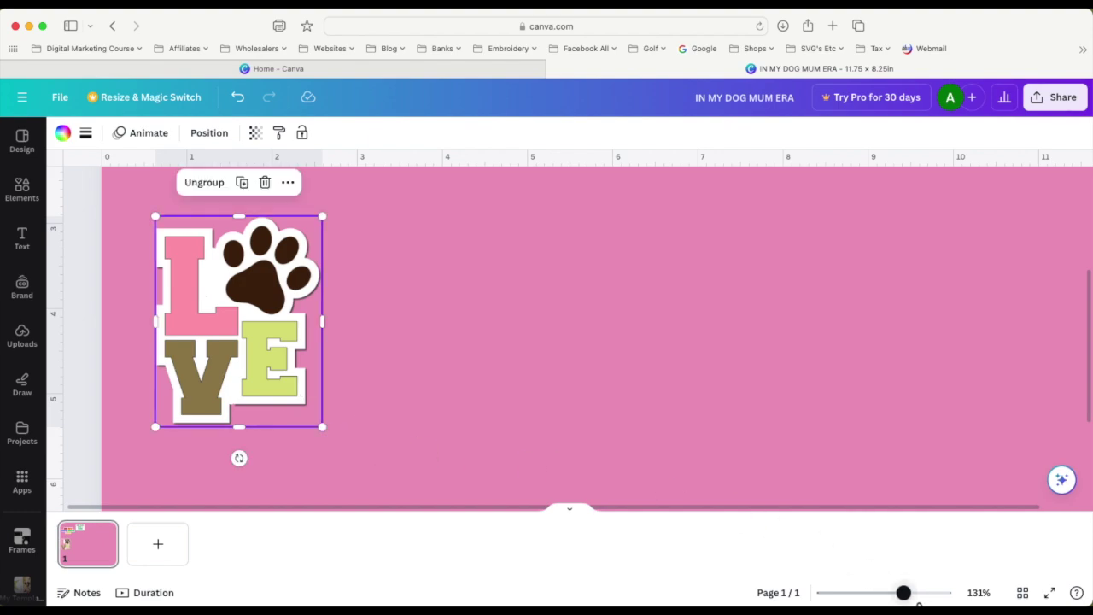
# Step: Add a new heading text to the page beside the LOVE group
pyautogui.scroll(-5, 643, 165)
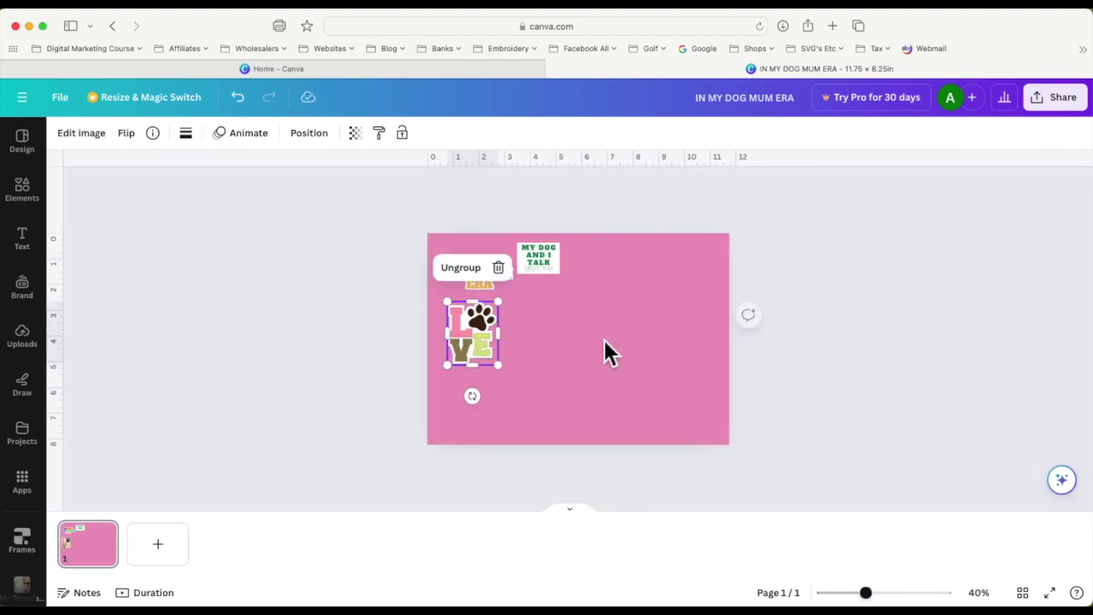
pyautogui.click(40, 254)
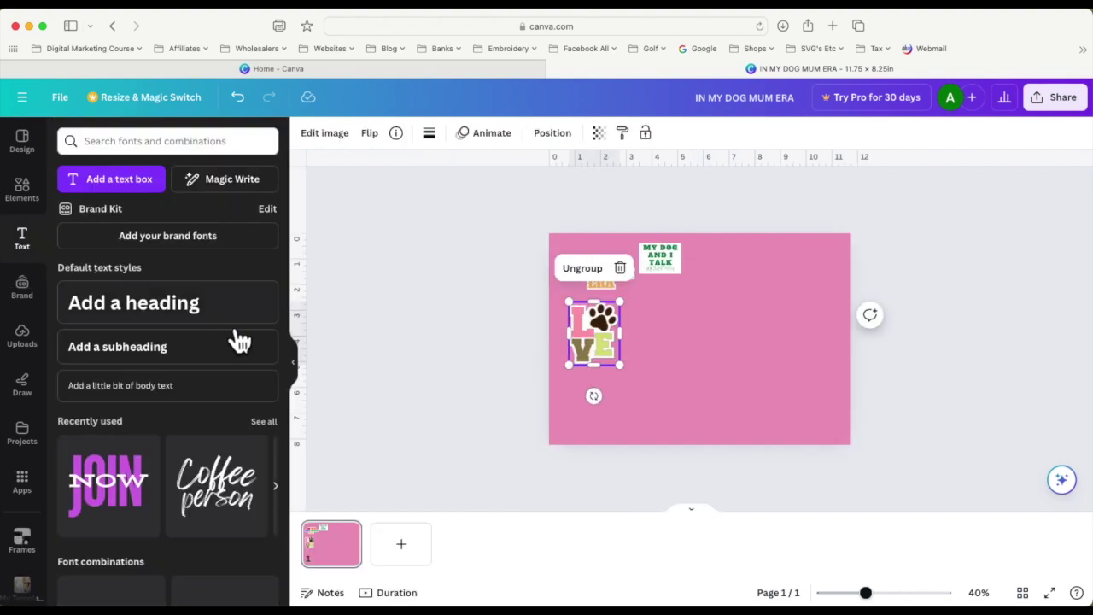
pyautogui.click(195, 320)
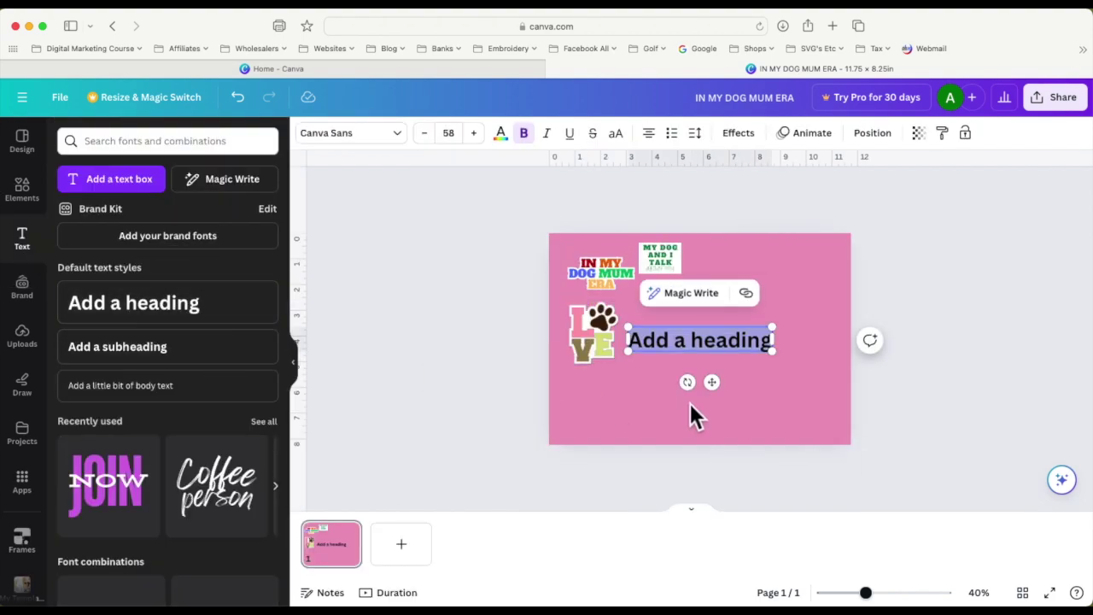
# Step: Search the handwriting fonts and set the new heading in the Beth Ellen font
pyautogui.click(406, 140)
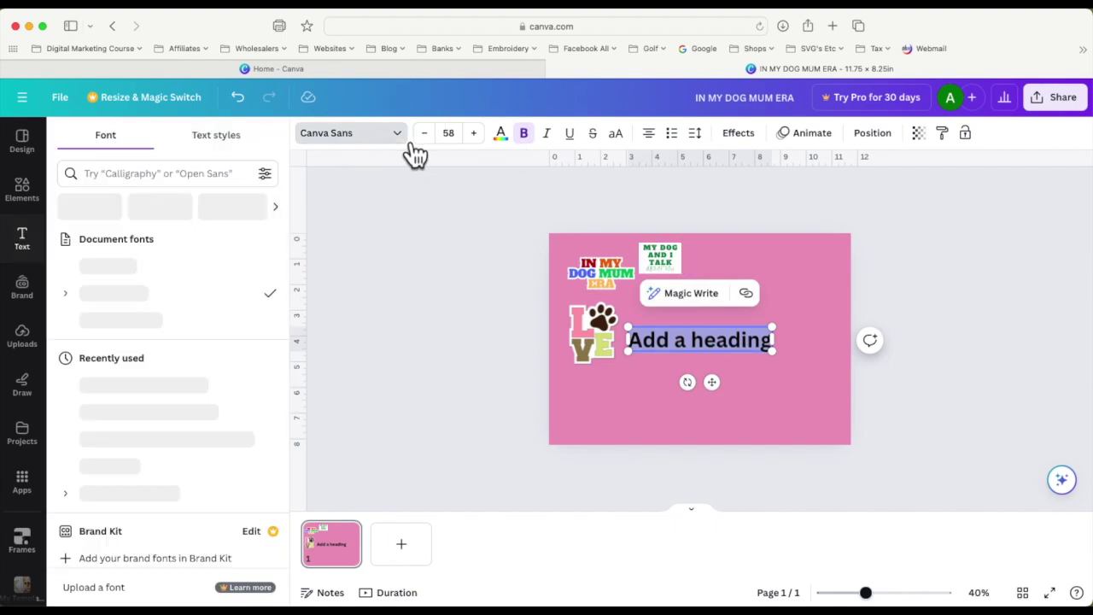
pyautogui.click(223, 180)
pyautogui.write('writing')
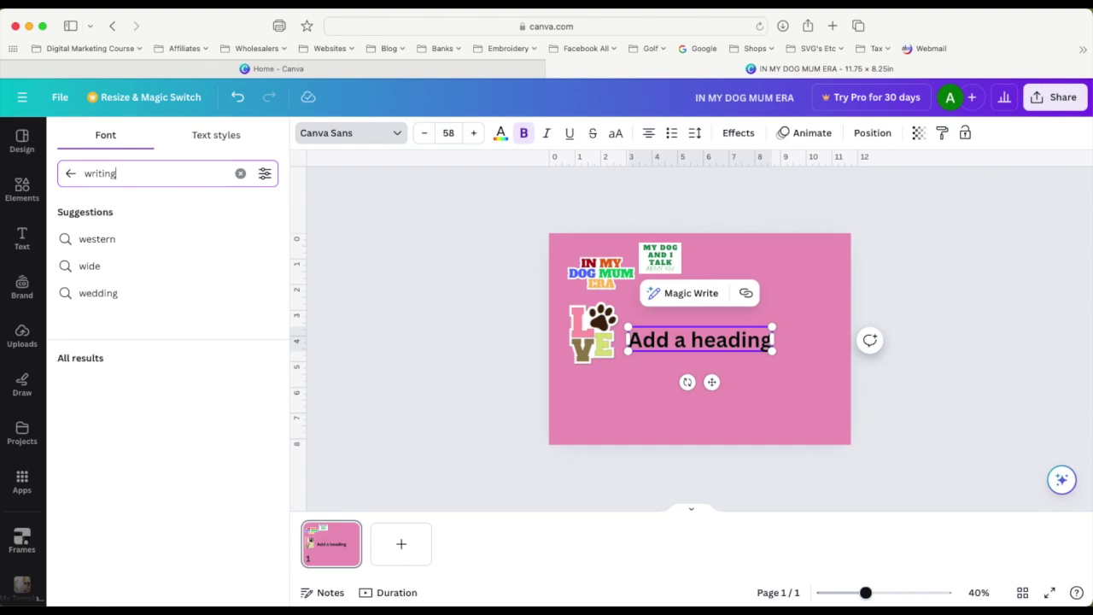
pyautogui.press('Return')
pyautogui.click(240, 173)
pyautogui.click(105, 205)
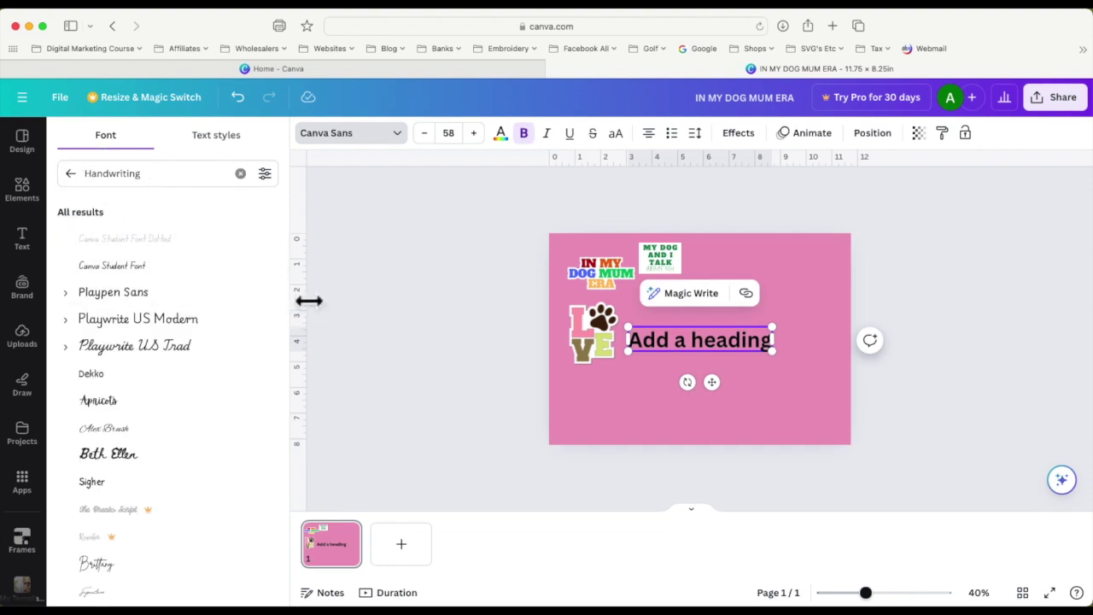
pyautogui.scroll(-1, 138, 419)
pyautogui.click(138, 416)
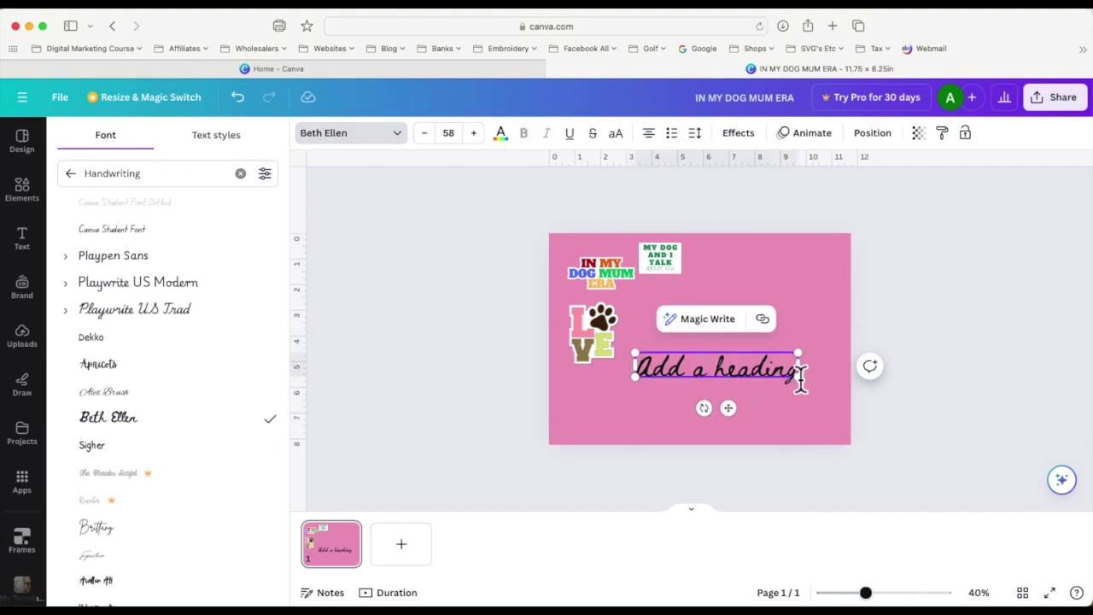
# Step: Replace the heading's placeholder text with "i'd rather be with my dog", breaking the line after "be"
pyautogui.moveTo(800, 380); pyautogui.dragTo(655, 381)
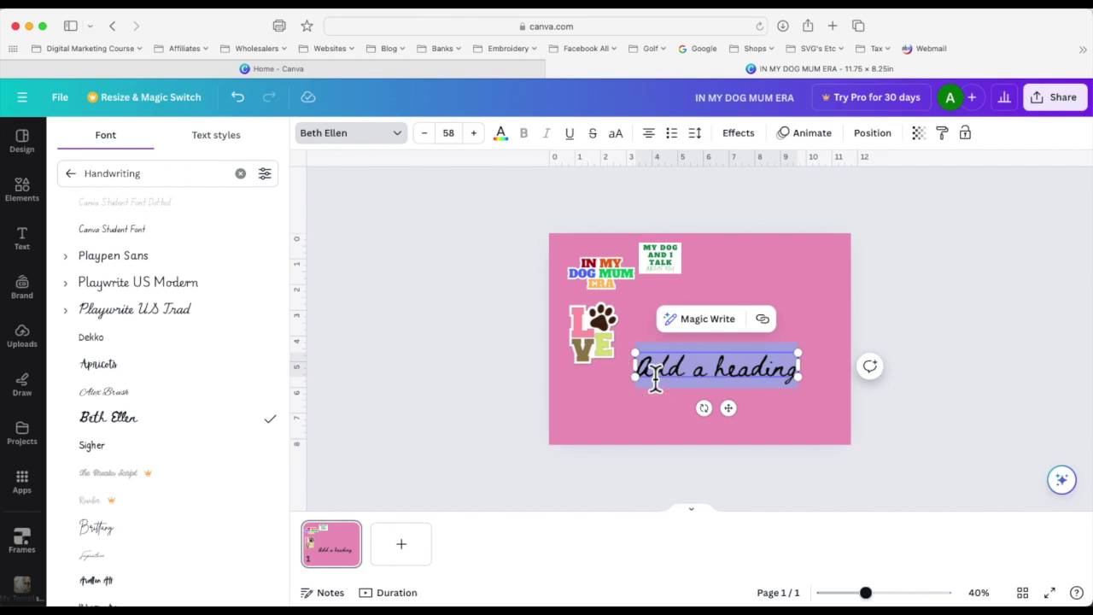
pyautogui.write("I'd rath")
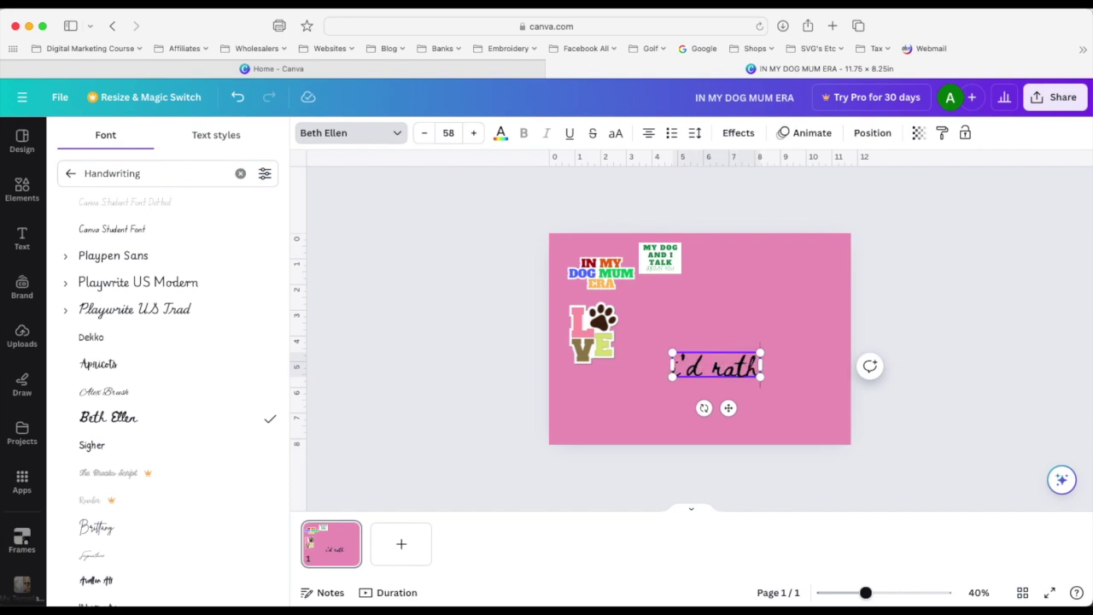
pyautogui.write('er be')
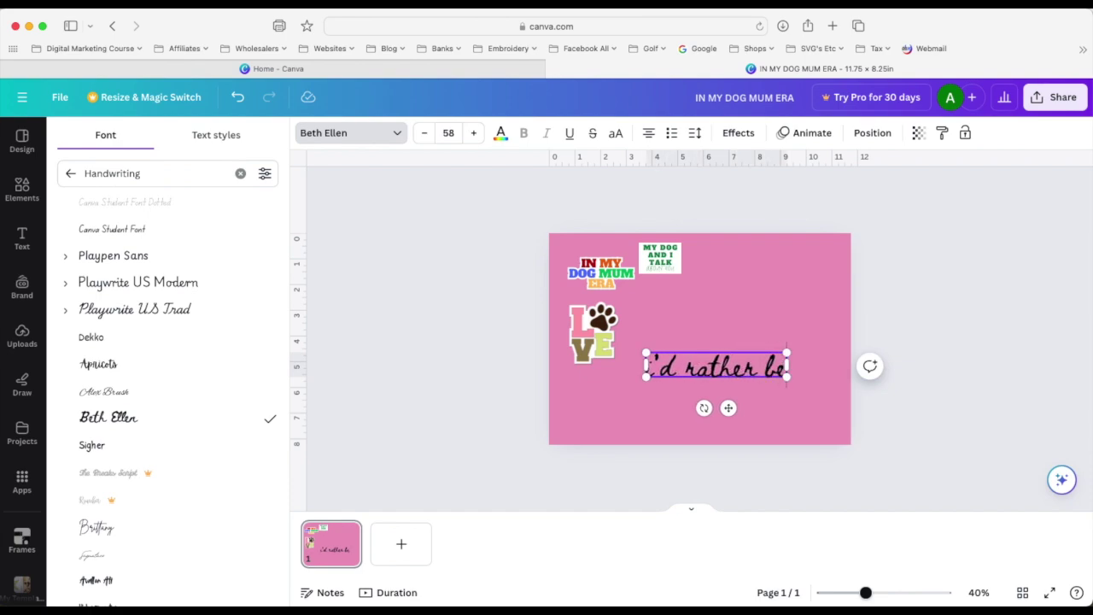
pyautogui.press('Return')
pyautogui.write('with m')
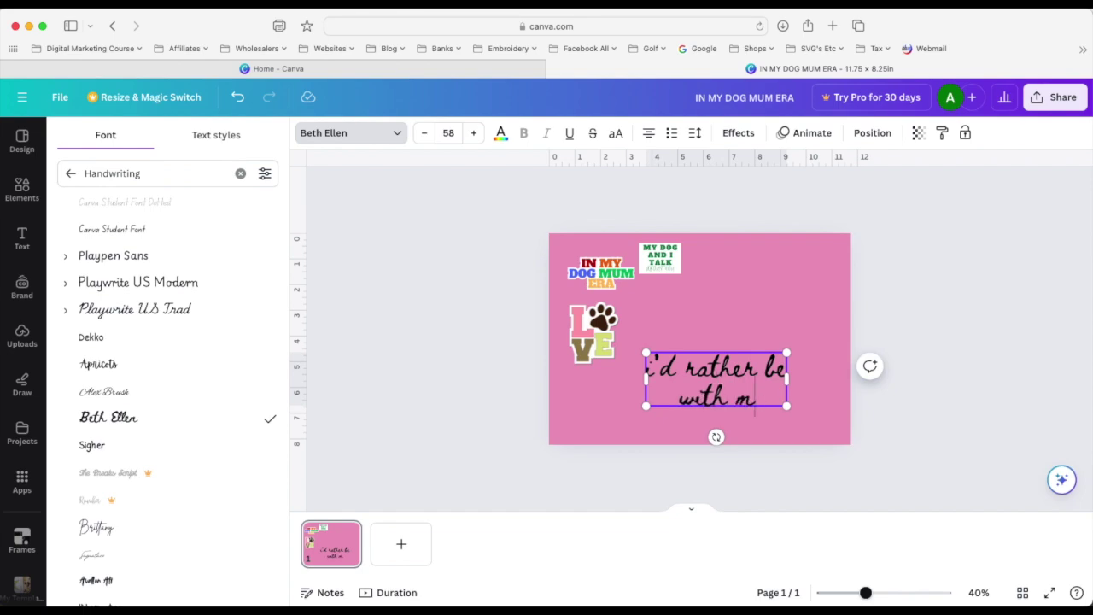
pyautogui.write('y dog')
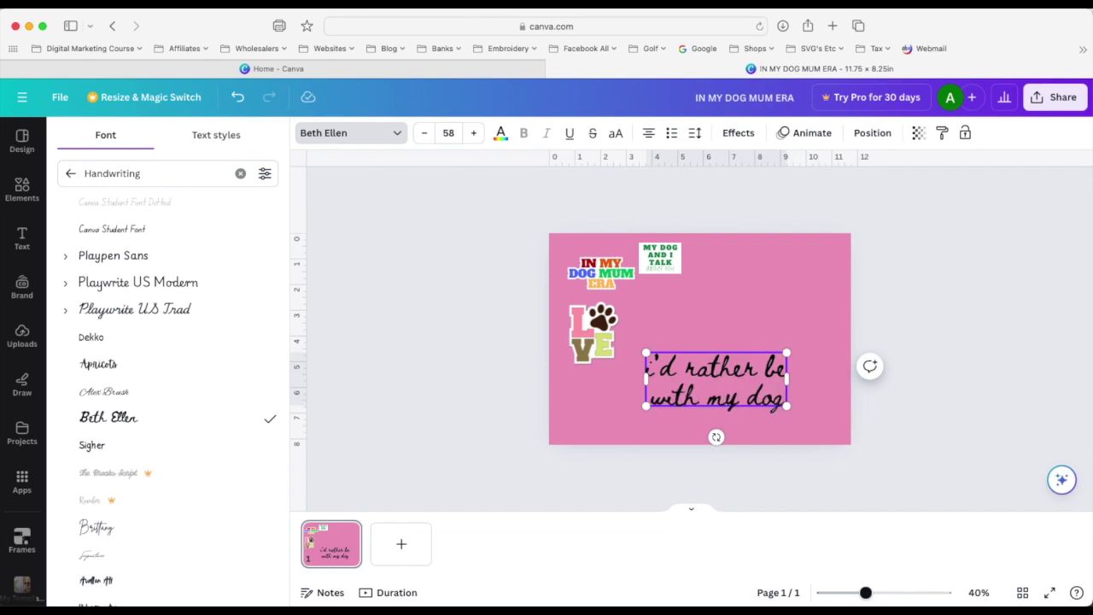
# Step: Recolour the whole "i'd rather be with my dog" text with the custom dark red #960B0B
pyautogui.hotkey('ctrl', 'a')
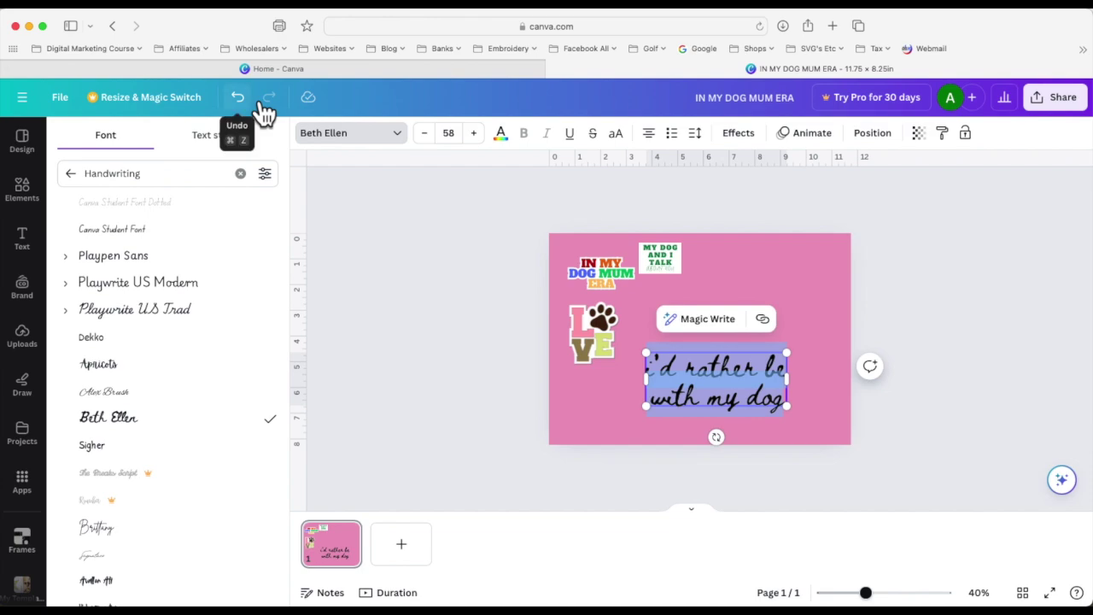
pyautogui.click(503, 135)
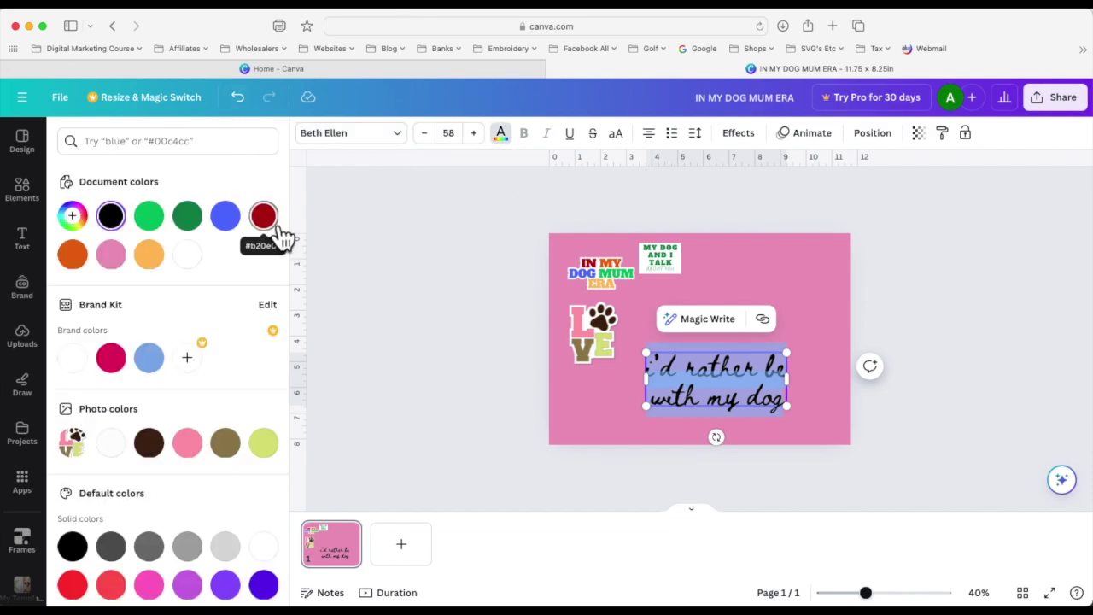
pyautogui.click(73, 215)
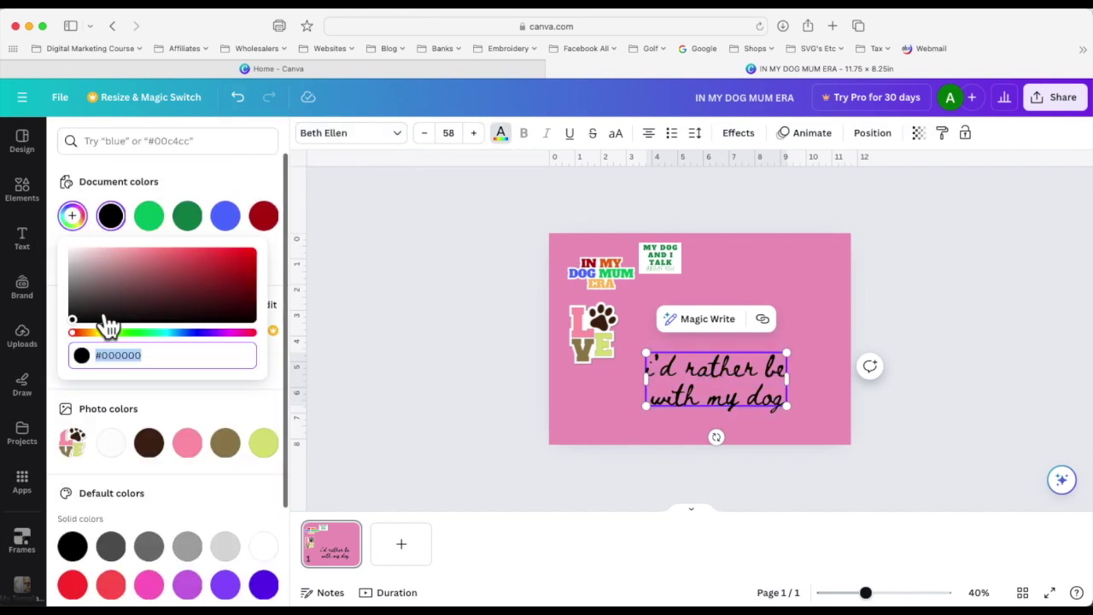
pyautogui.moveTo(86, 341); pyautogui.dragTo(272, 348)
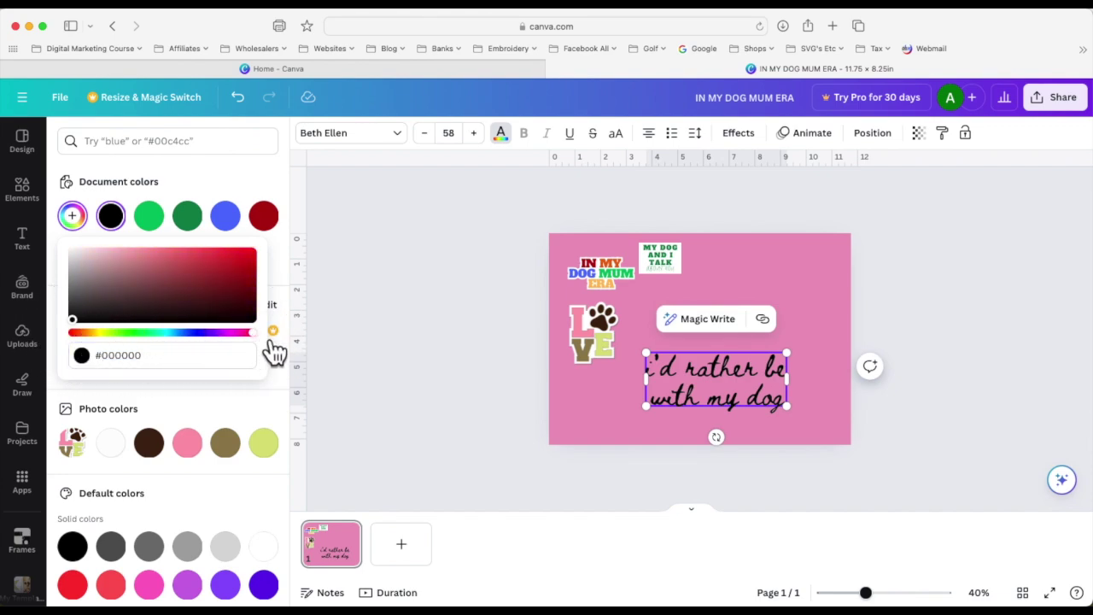
pyautogui.moveTo(85, 318); pyautogui.dragTo(206, 290)
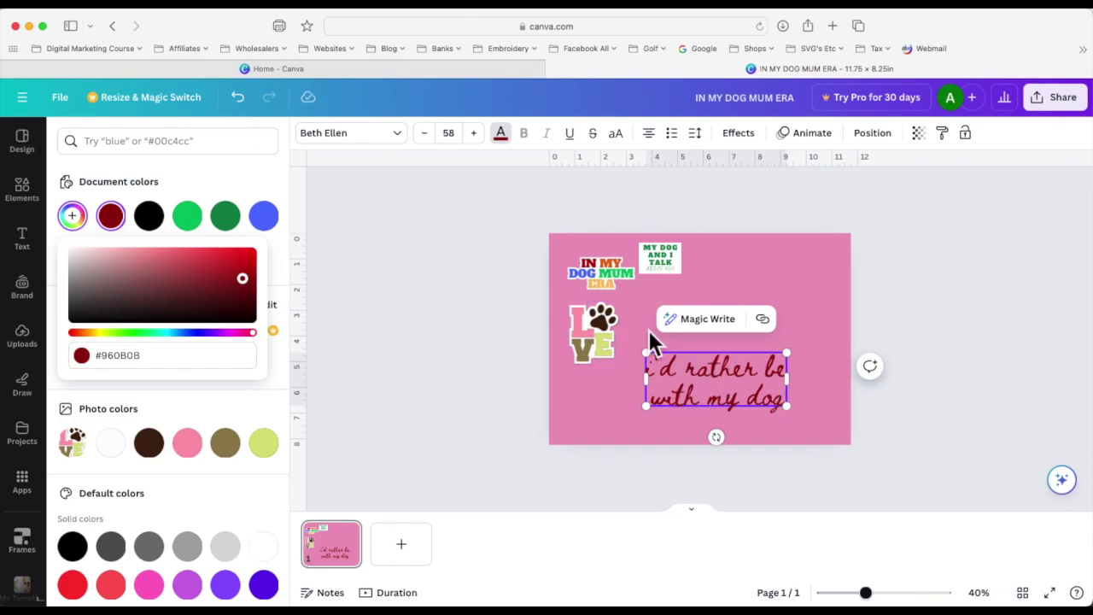
# Step: Try the handwriting fonts Brittany and Hibernate Two on the dark red text, and set it in Coming Soon
pyautogui.click(403, 137)
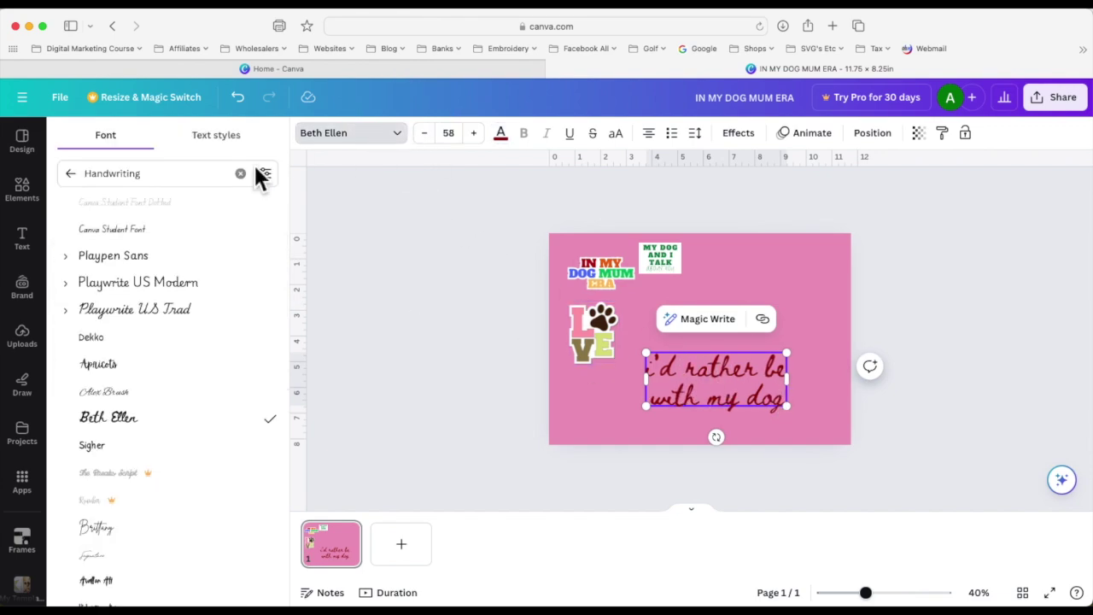
pyautogui.scroll(-5, 183, 285)
pyautogui.click(145, 326)
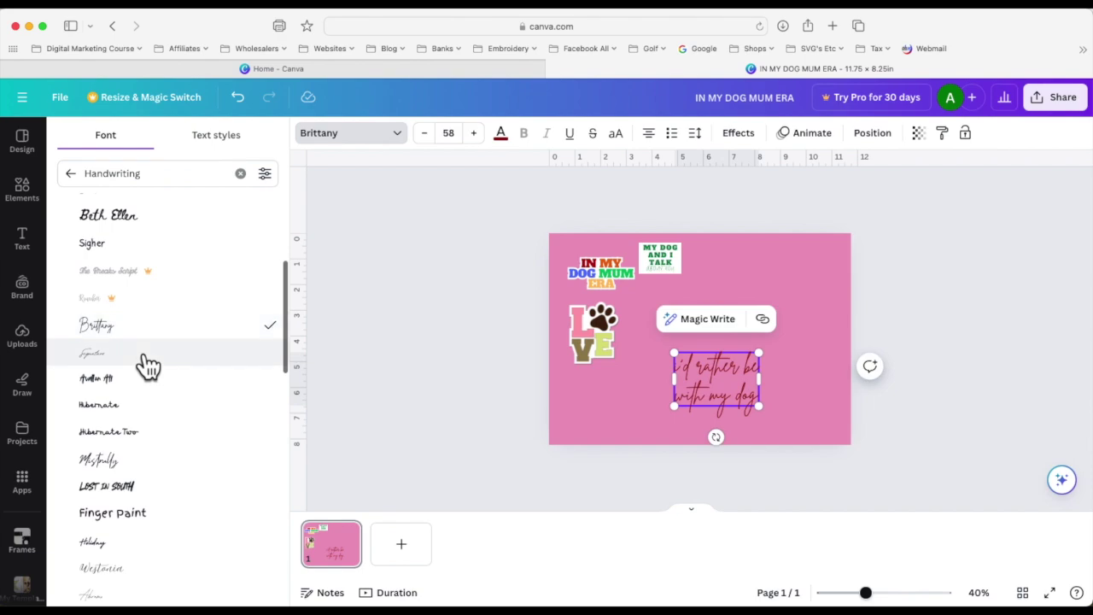
pyautogui.click(139, 434)
pyautogui.scroll(-2, 161, 402)
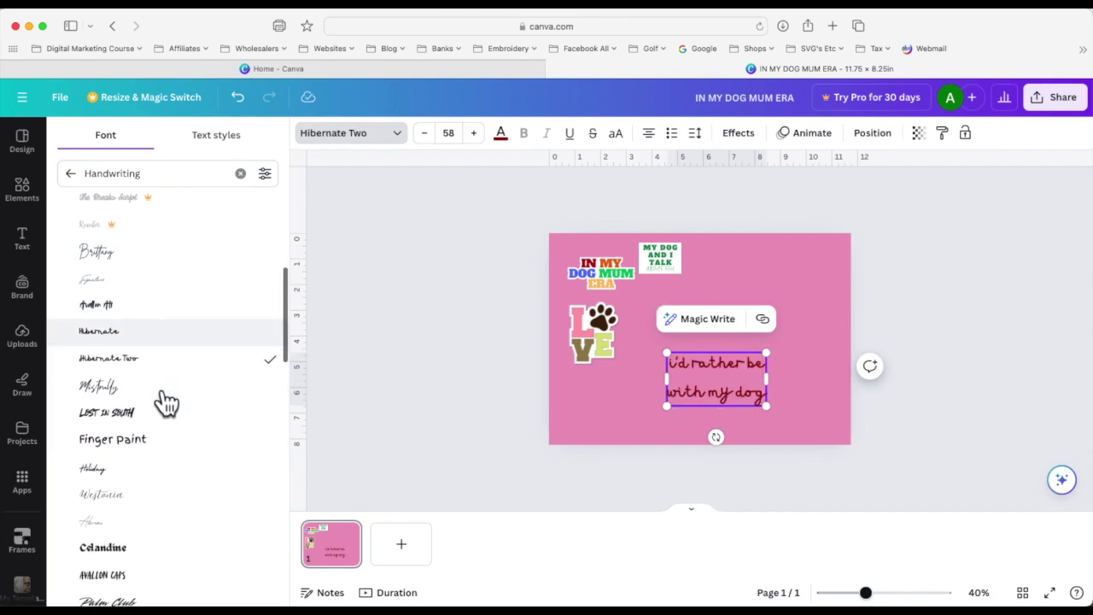
pyautogui.scroll(-3, 170, 397)
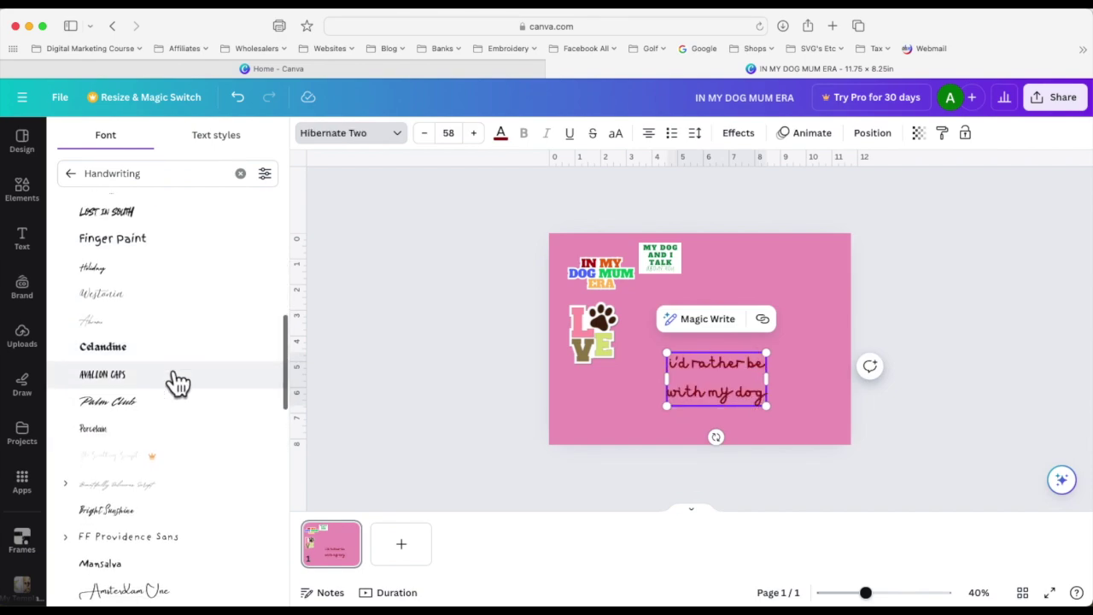
pyautogui.scroll(-3, 177, 383)
pyautogui.click(141, 381)
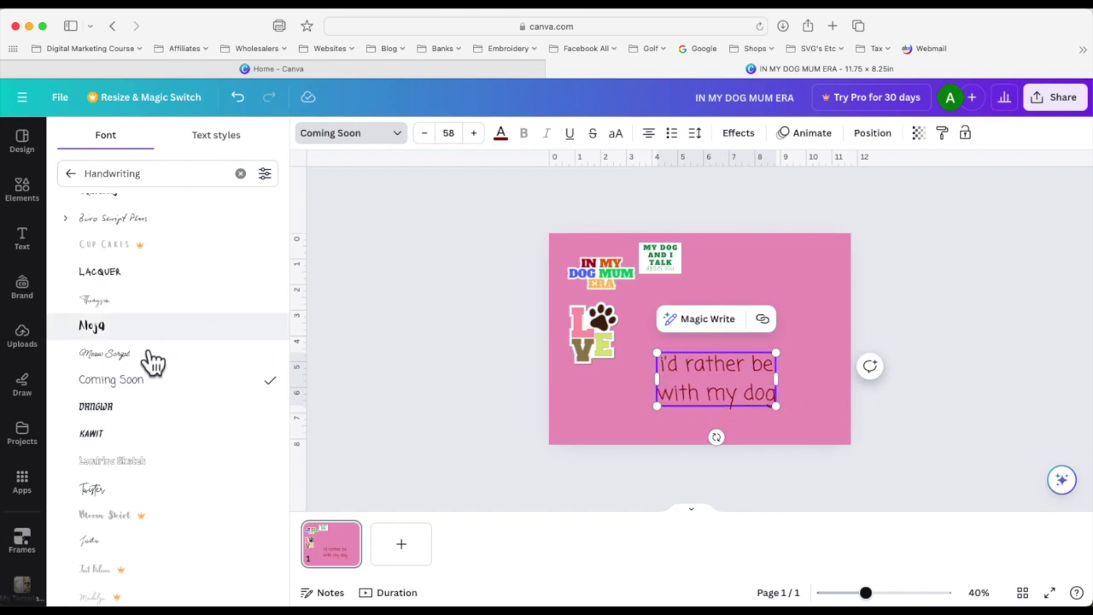